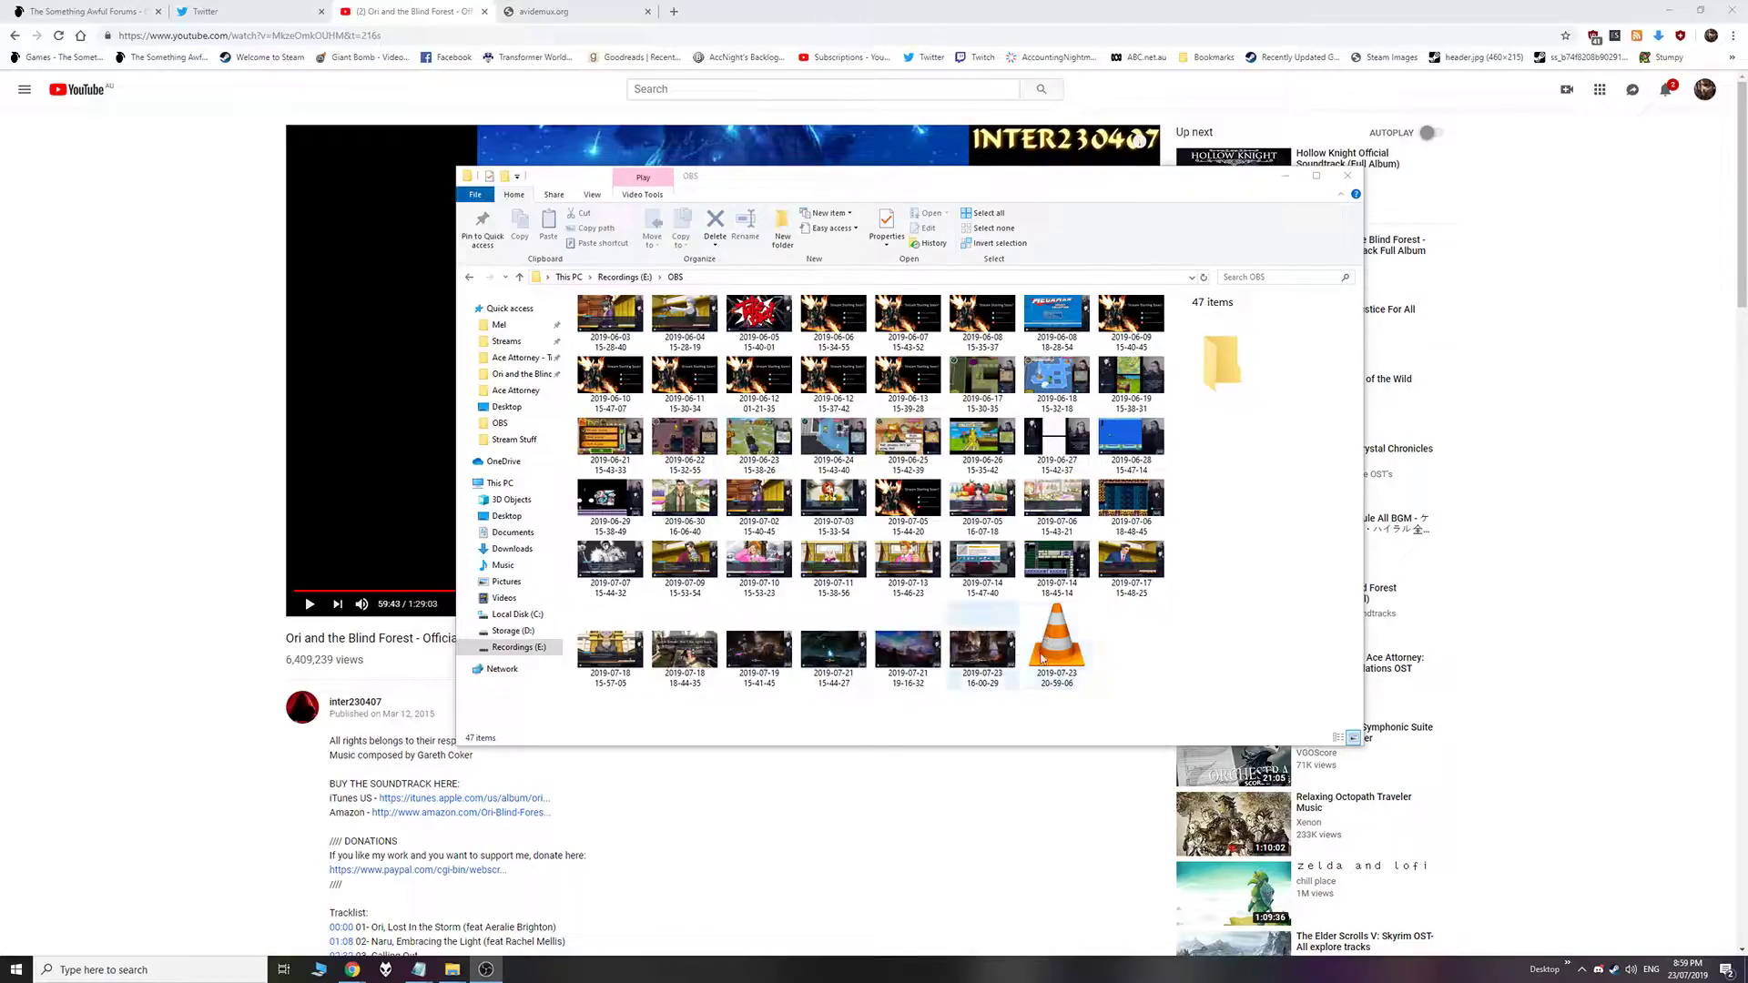
pyautogui.click(1004, 665)
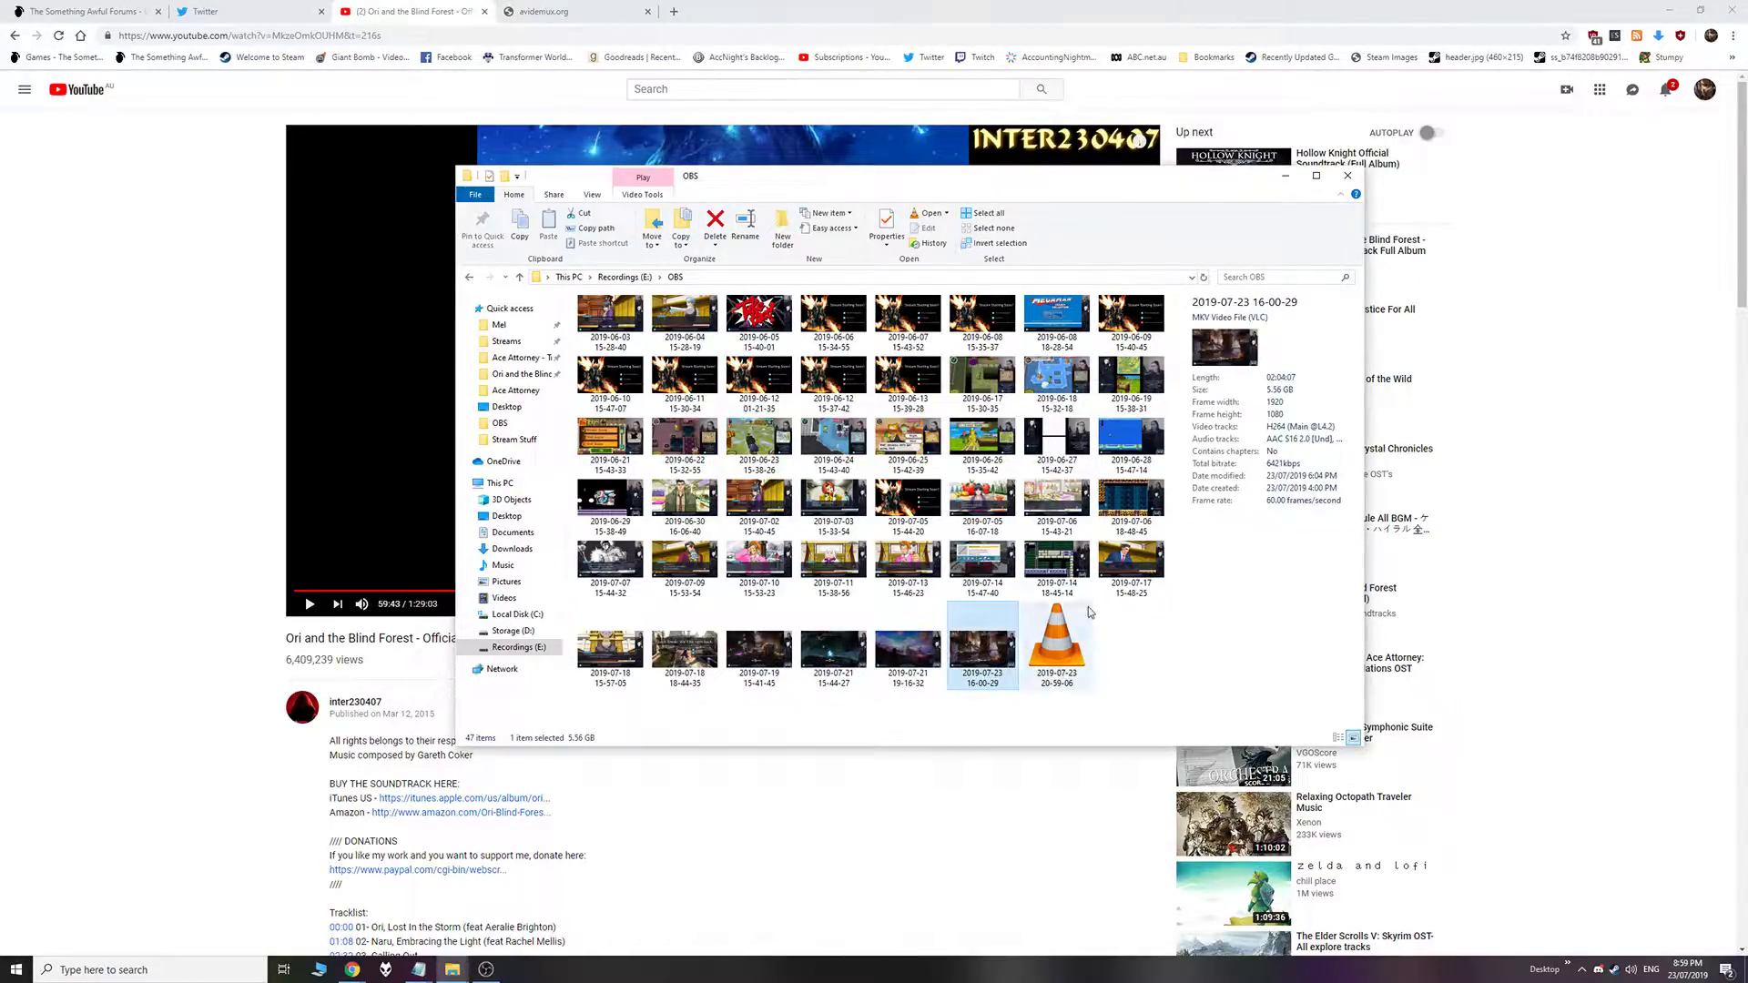
pyautogui.click(1154, 665)
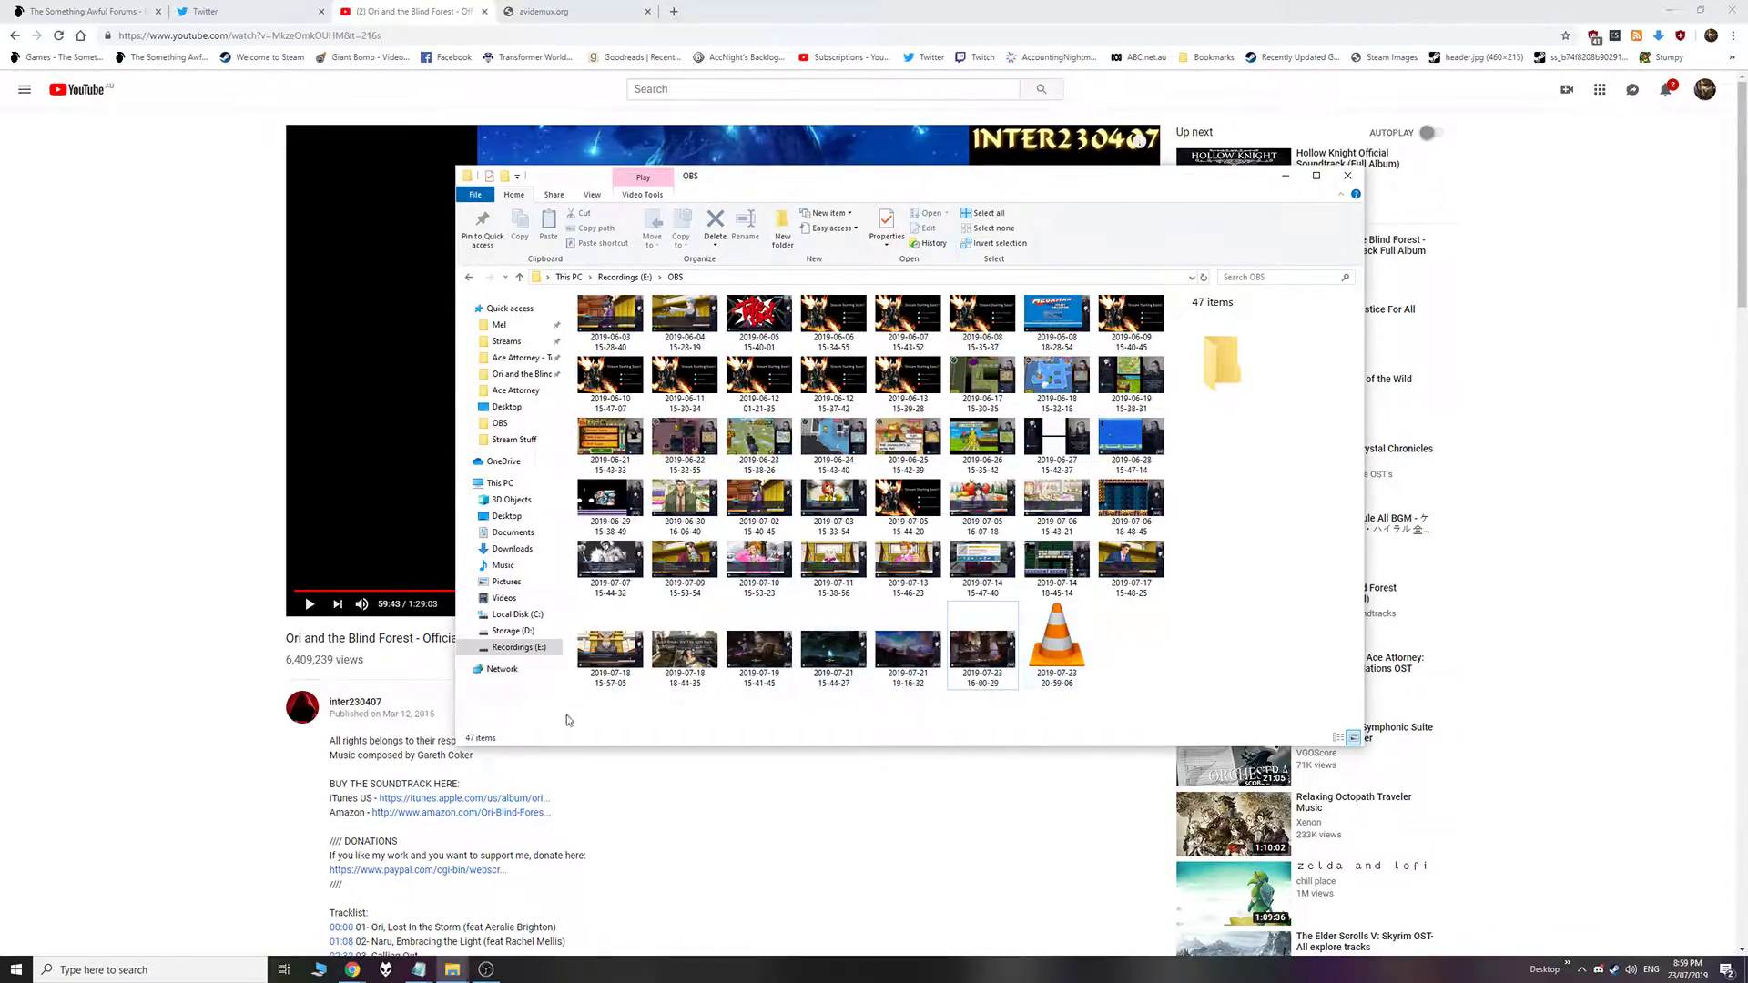
pyautogui.click(982, 662)
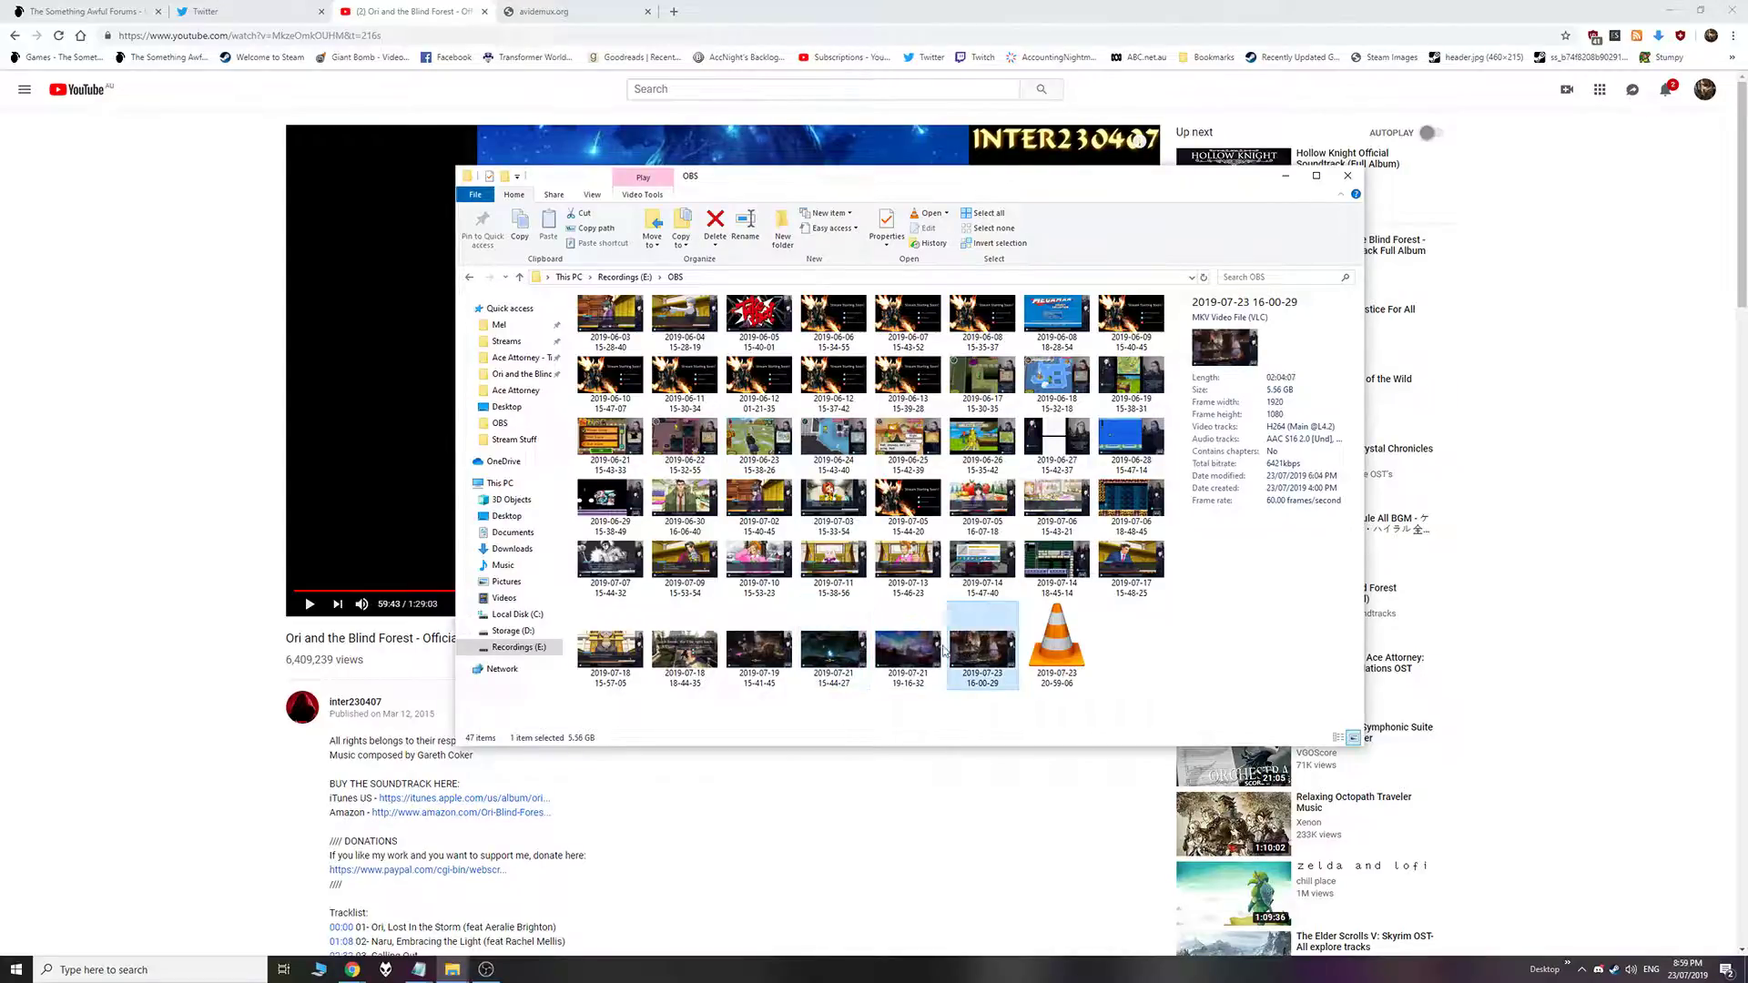
pyautogui.click(910, 651)
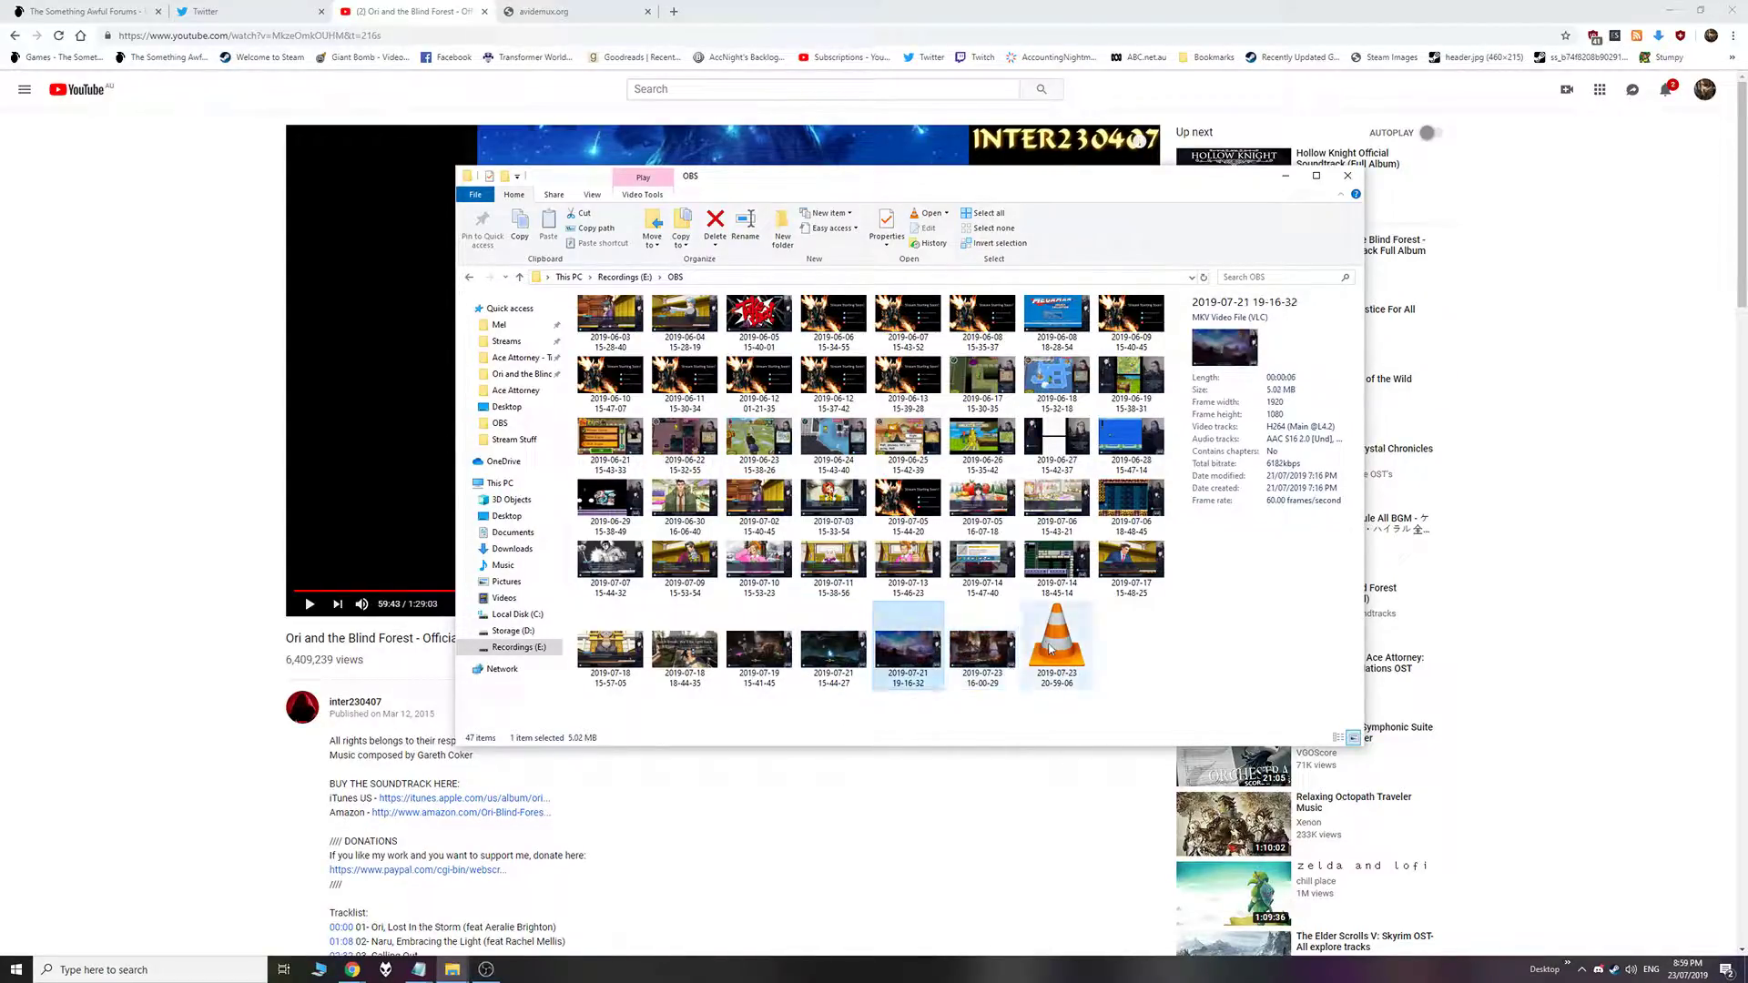
pyautogui.click(14, 969)
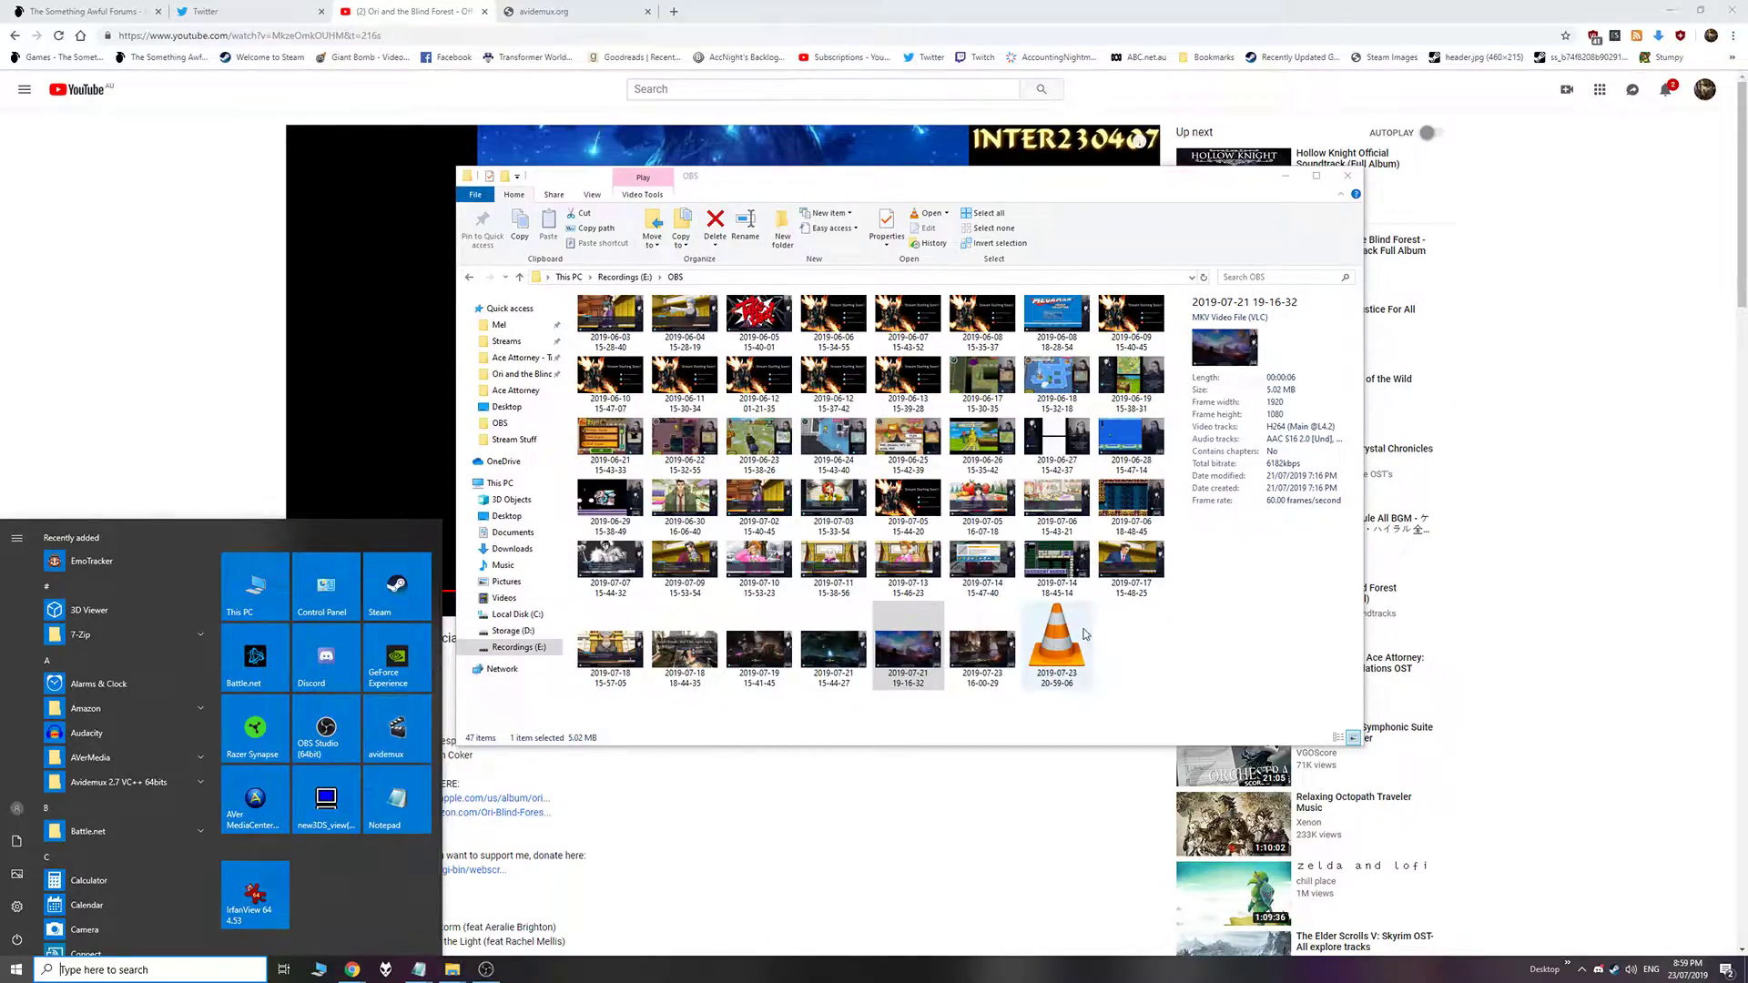
pyautogui.click(1163, 666)
pyautogui.doubleClick(986, 644)
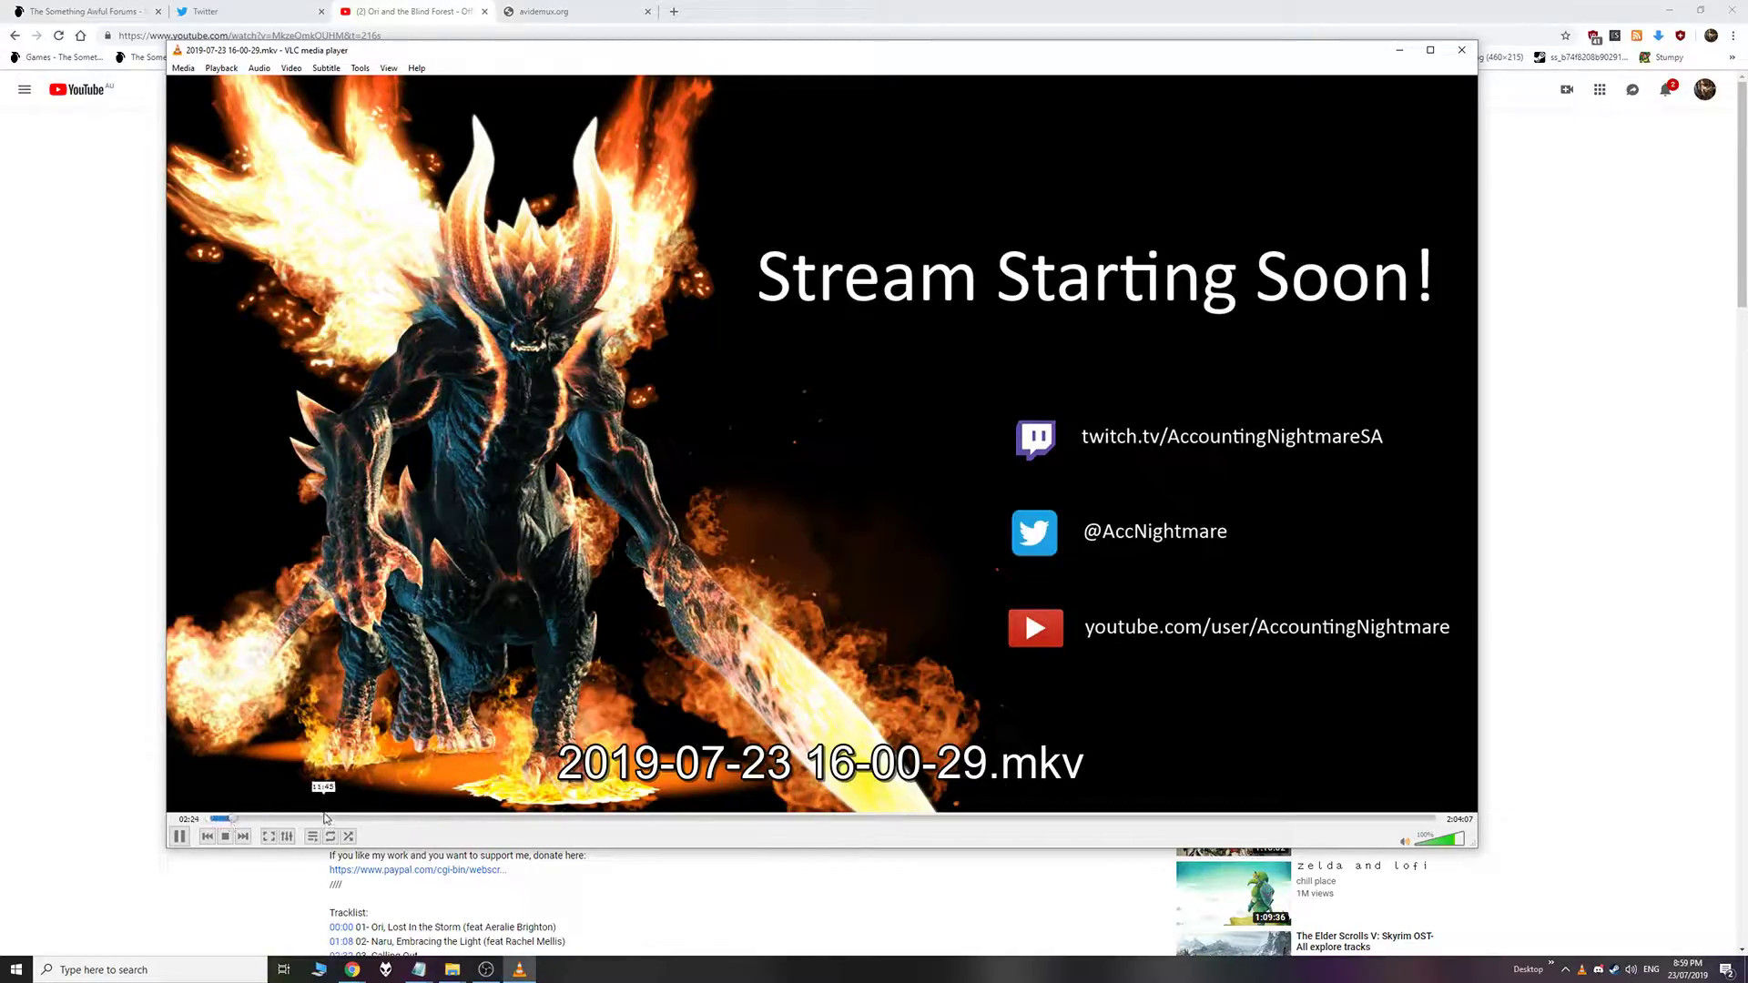
# Skip ahead into the gameplay footage and mute the recording's audio
pyautogui.moveTo(323, 819); pyautogui.dragTo(907, 822)
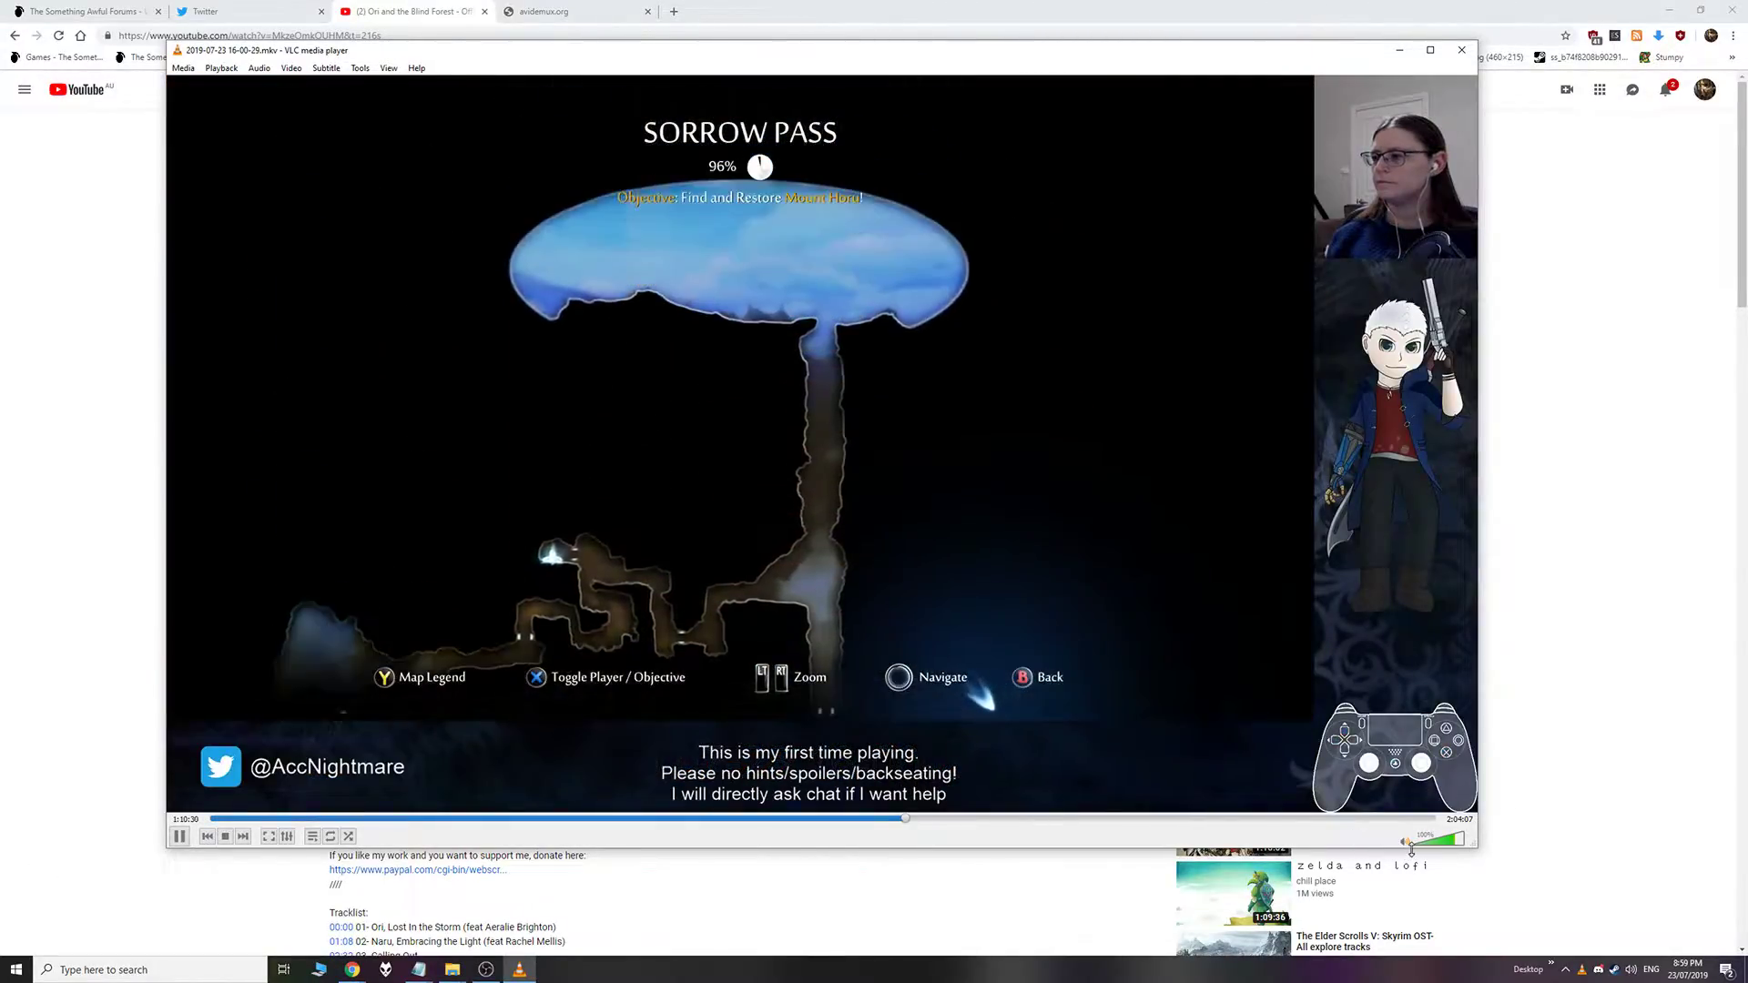
pyautogui.click(1428, 843)
pyautogui.click(1404, 842)
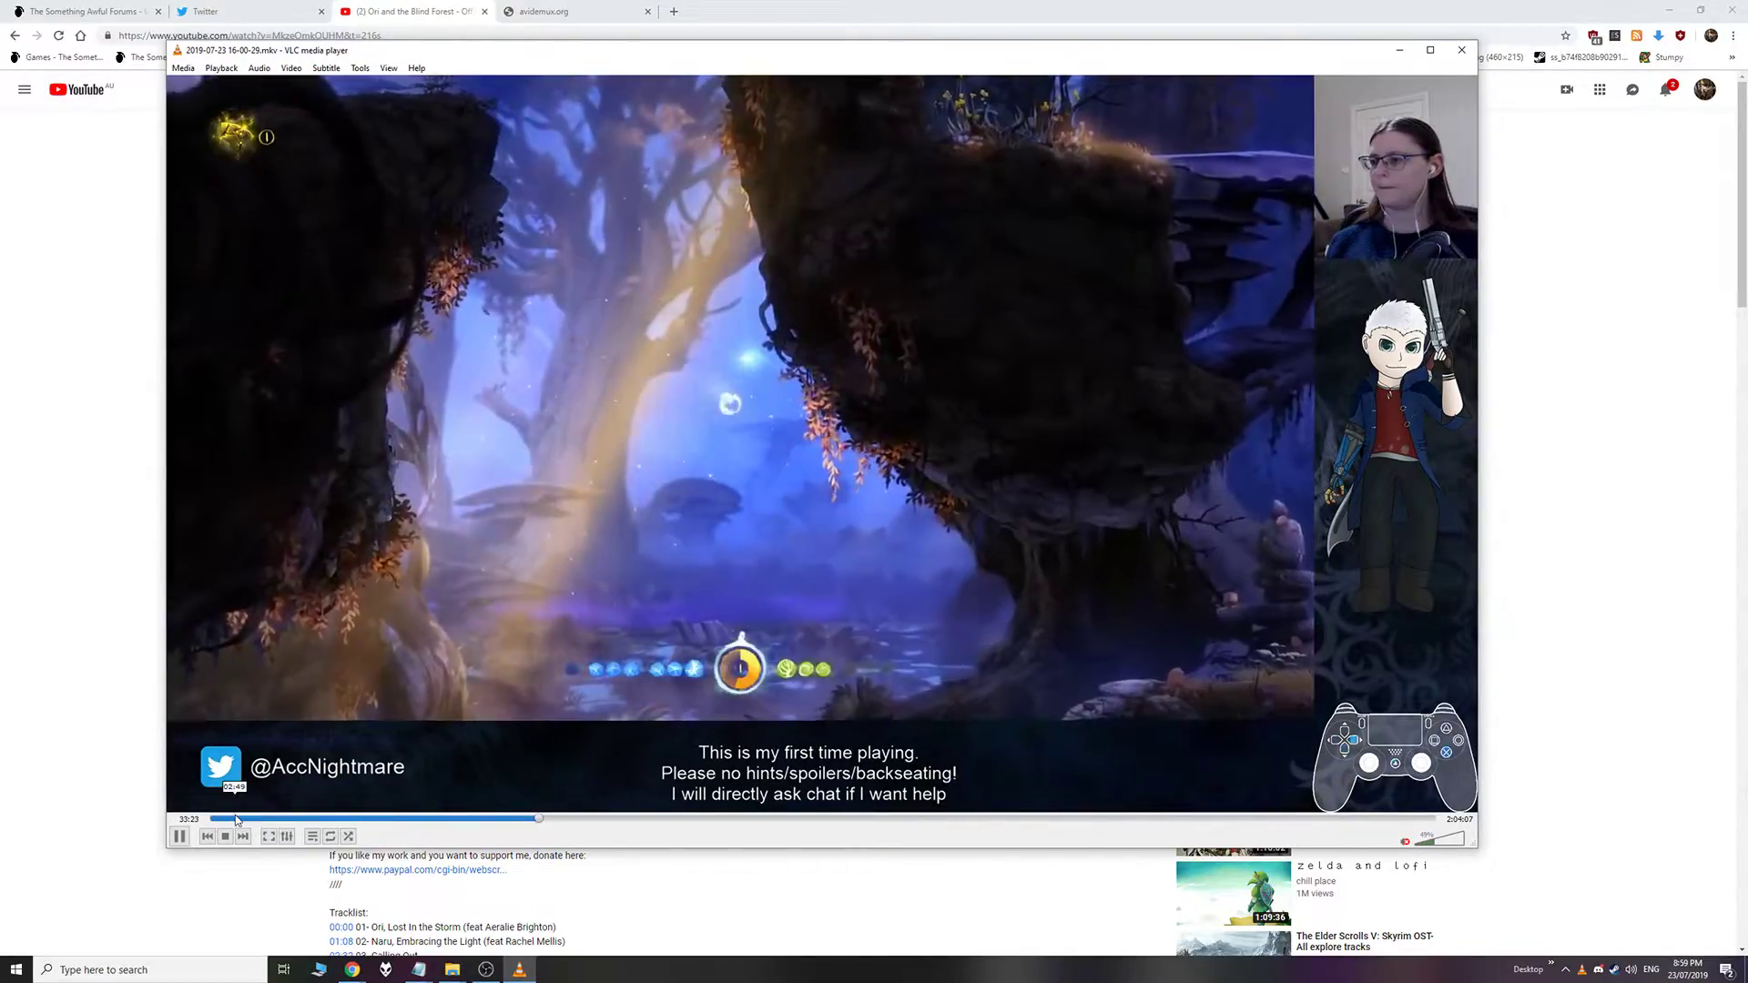
# Skim the opening and the 22–77 minute range, then close VLC
pyautogui.click(219, 819)
pyautogui.moveTo(213, 824)
pyautogui.mouseDown()
pyautogui.moveTo(261, 825)
pyautogui.moveTo(244, 825)
pyautogui.mouseUp()
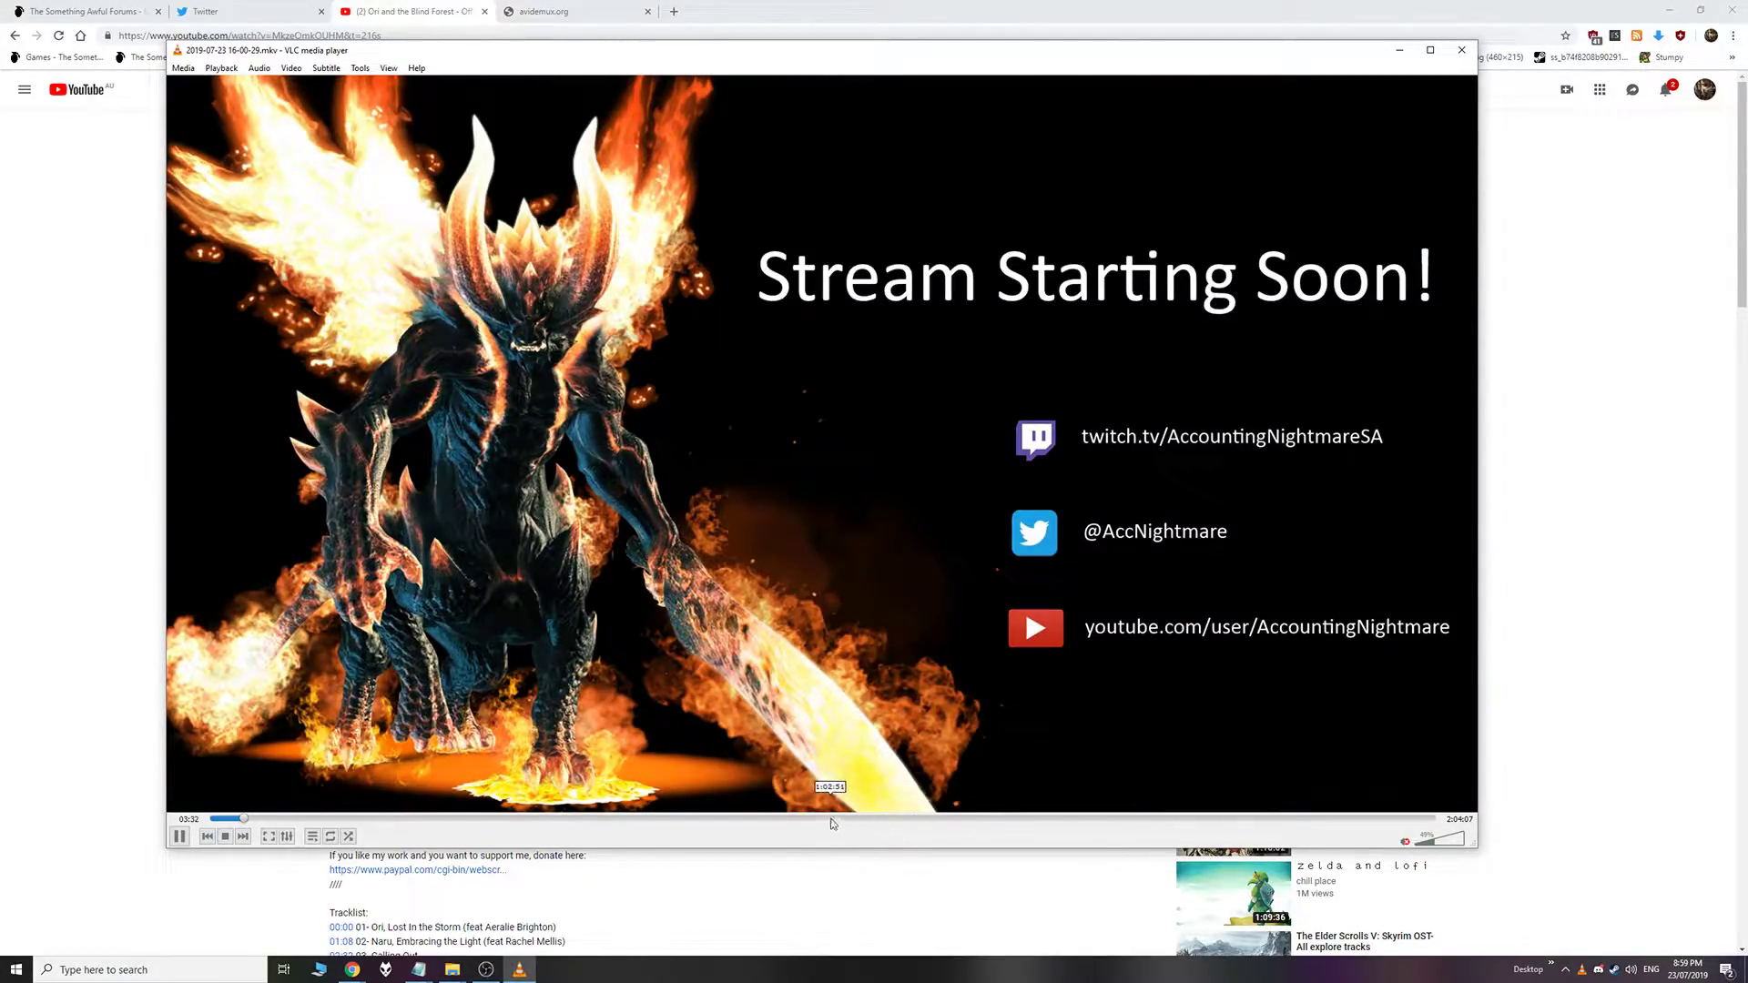
pyautogui.click(973, 820)
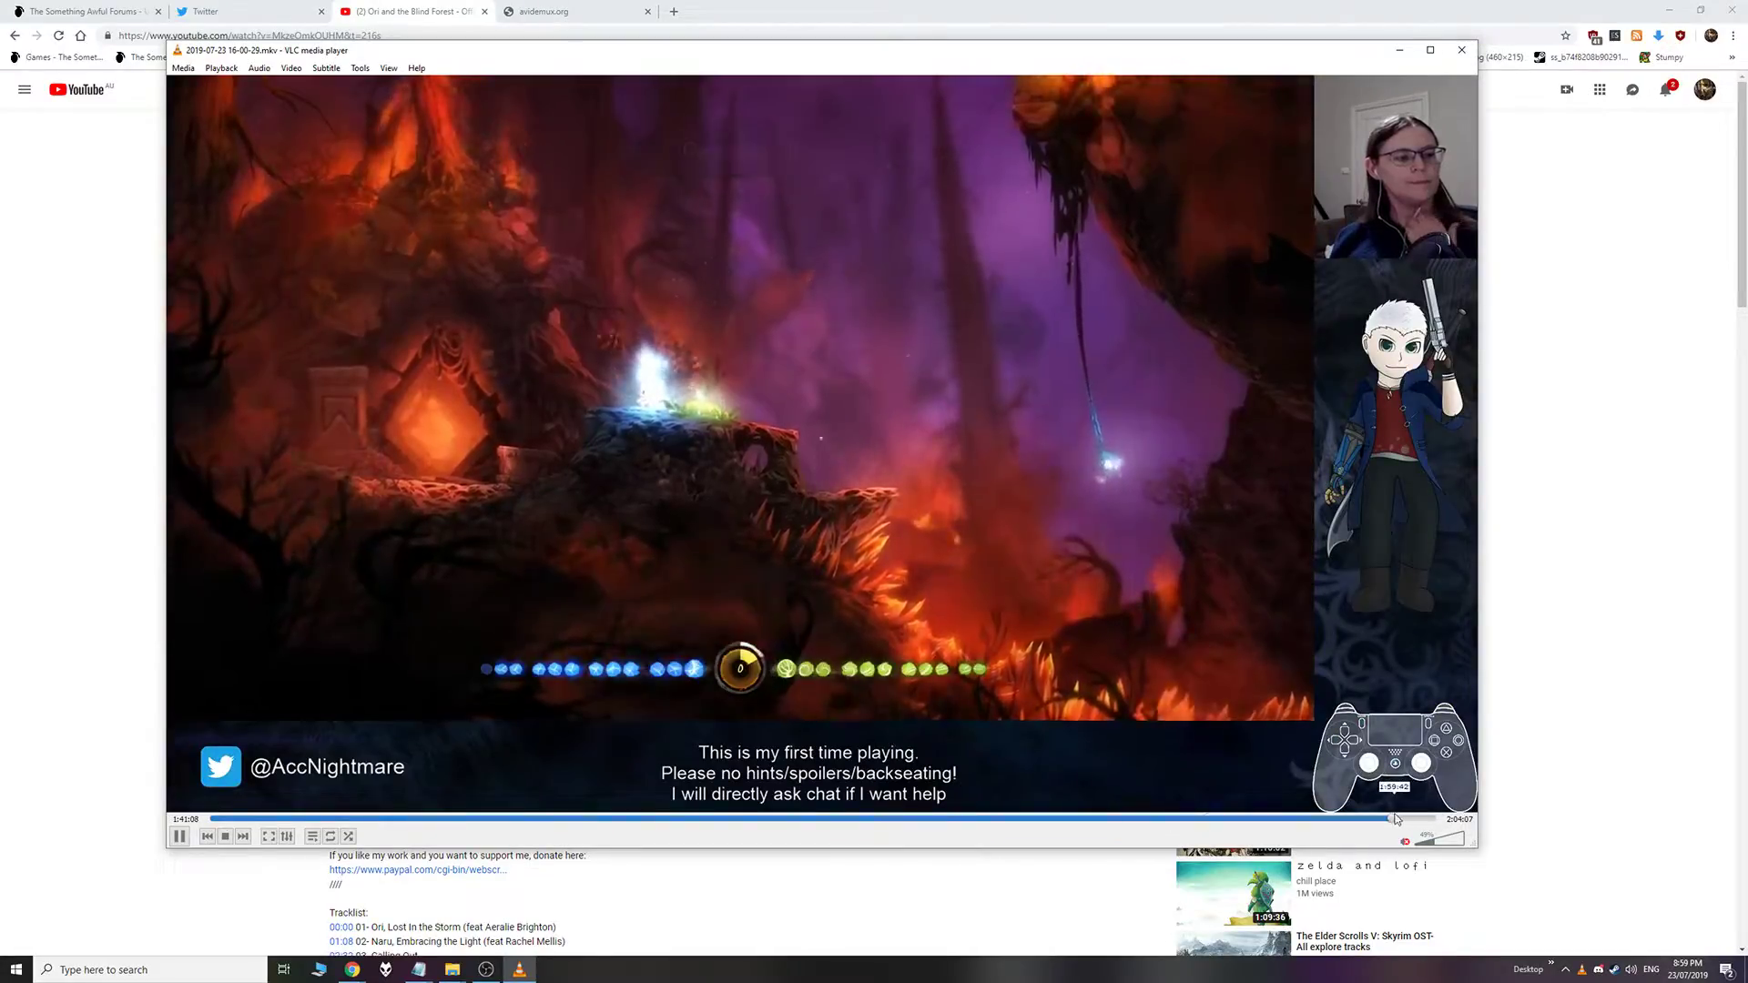
pyautogui.click(728, 819)
pyautogui.click(694, 820)
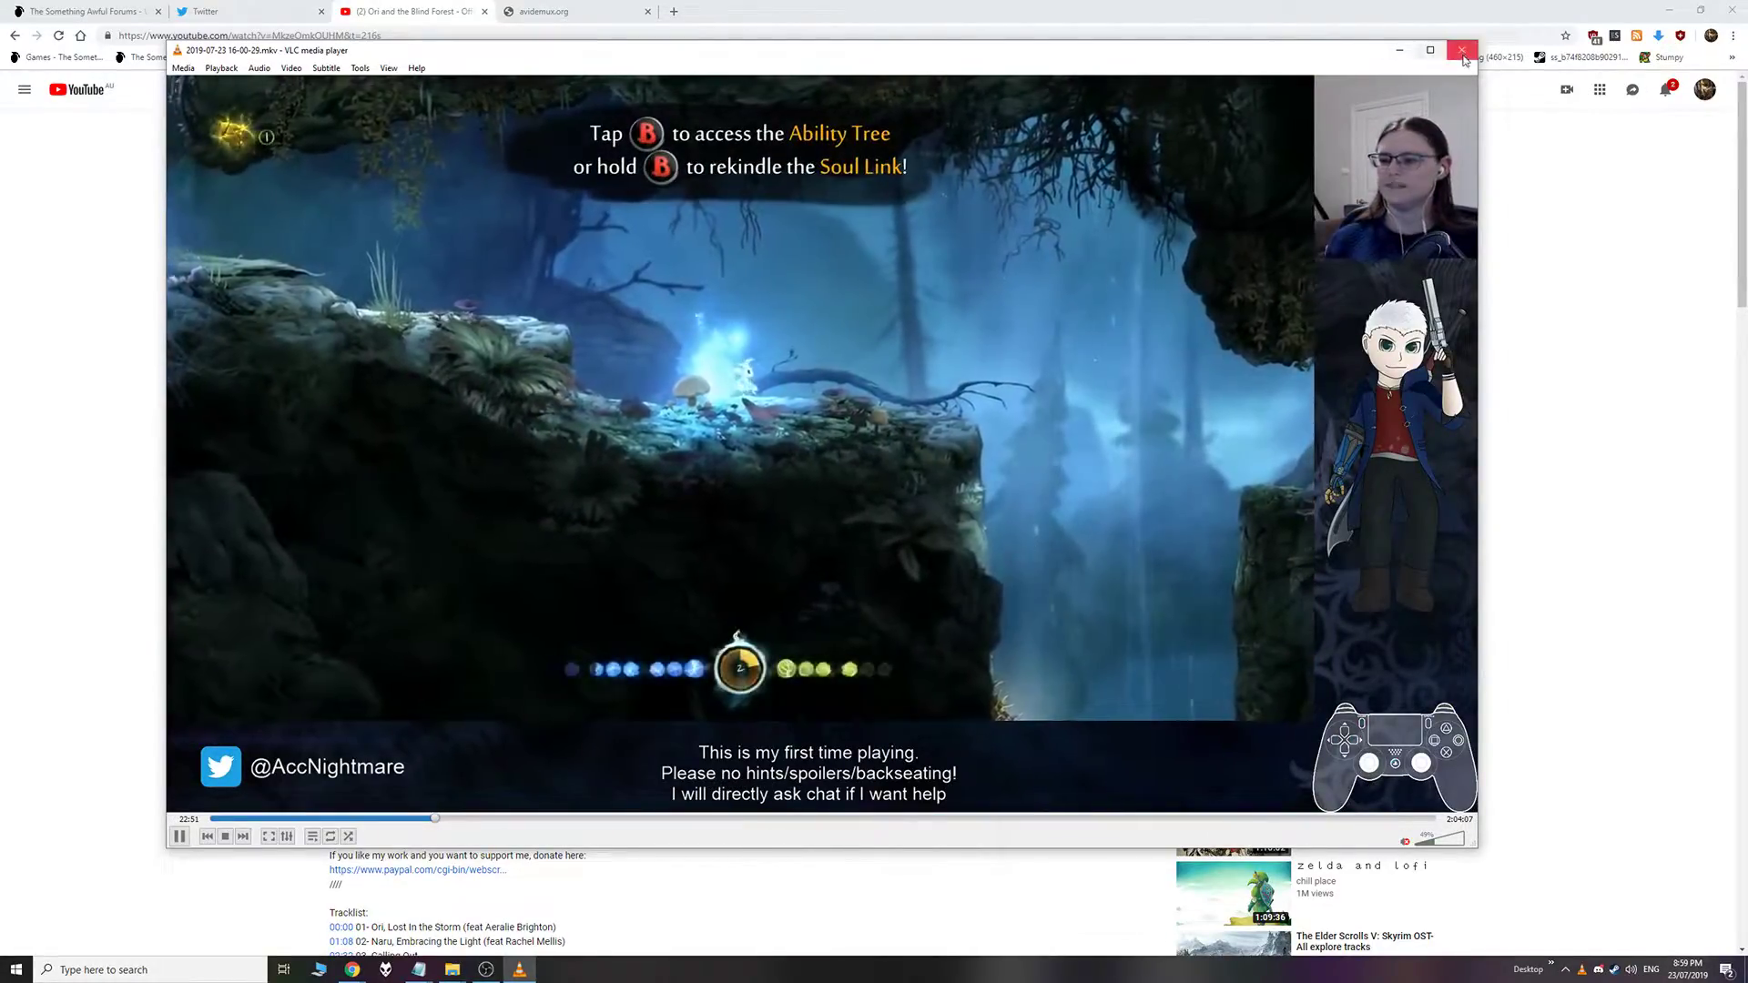
pyautogui.click(435, 819)
pyautogui.click(1463, 58)
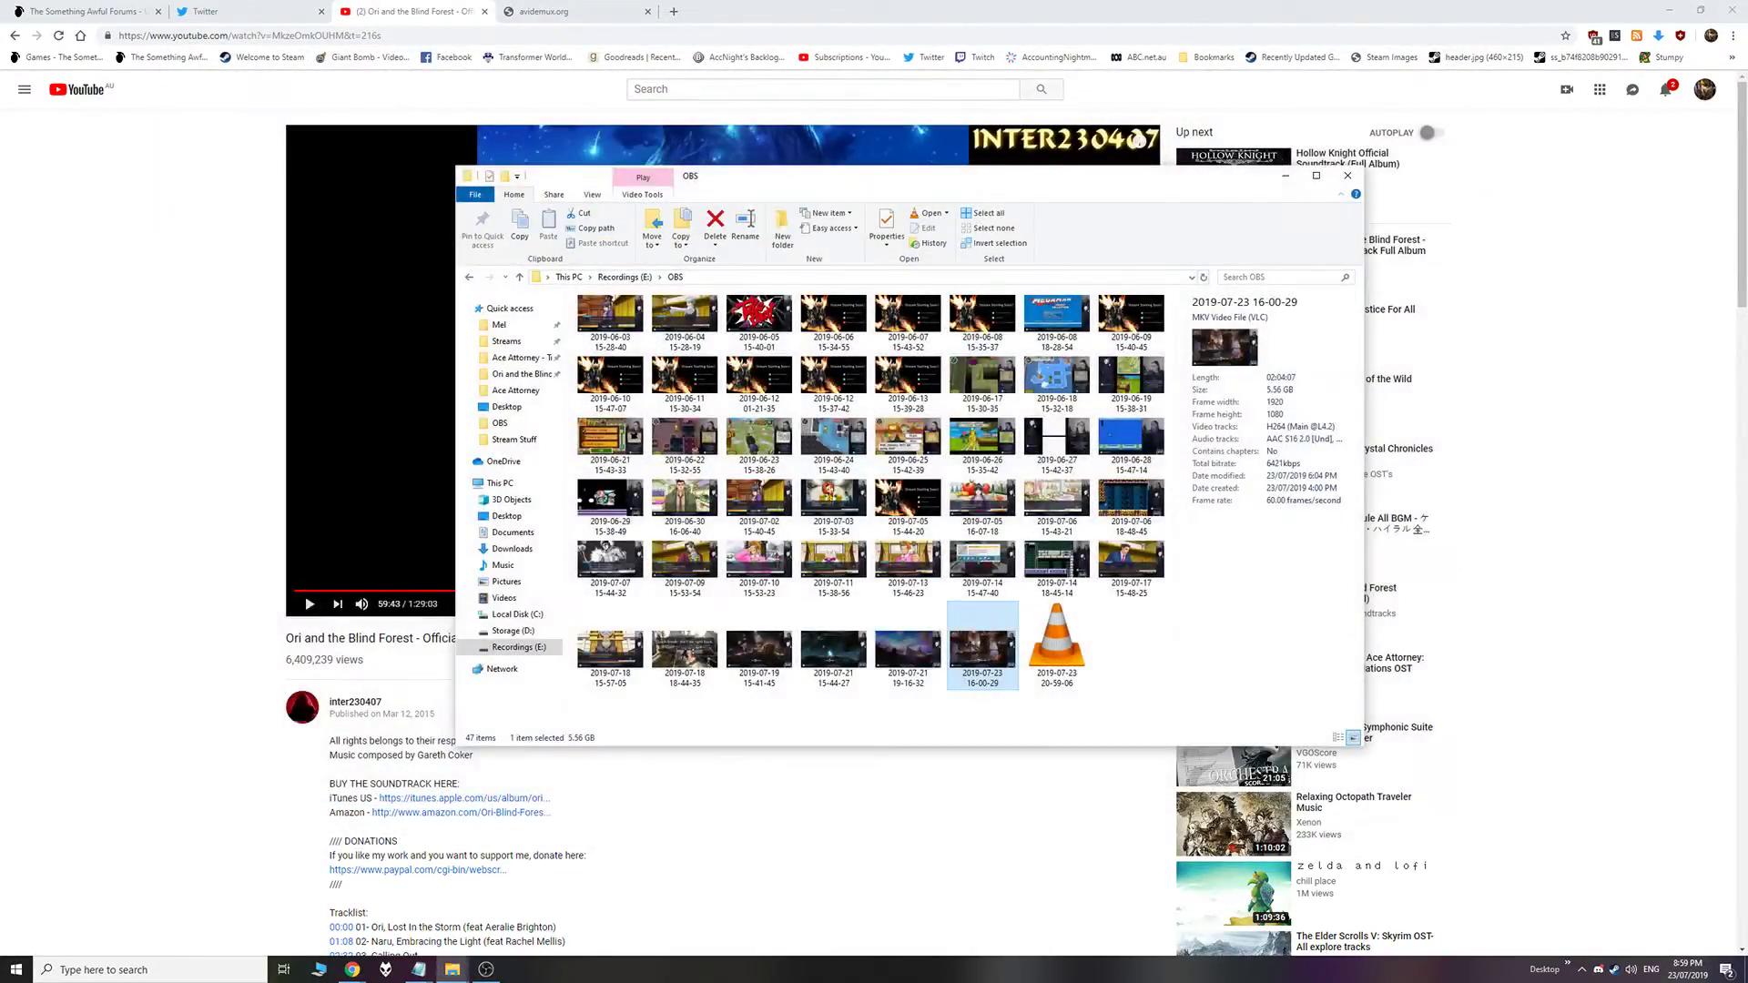
# Launch Avidemux and check its installed version (2.7.3) in Help > About
pyautogui.click(22, 969)
pyautogui.click(328, 728)
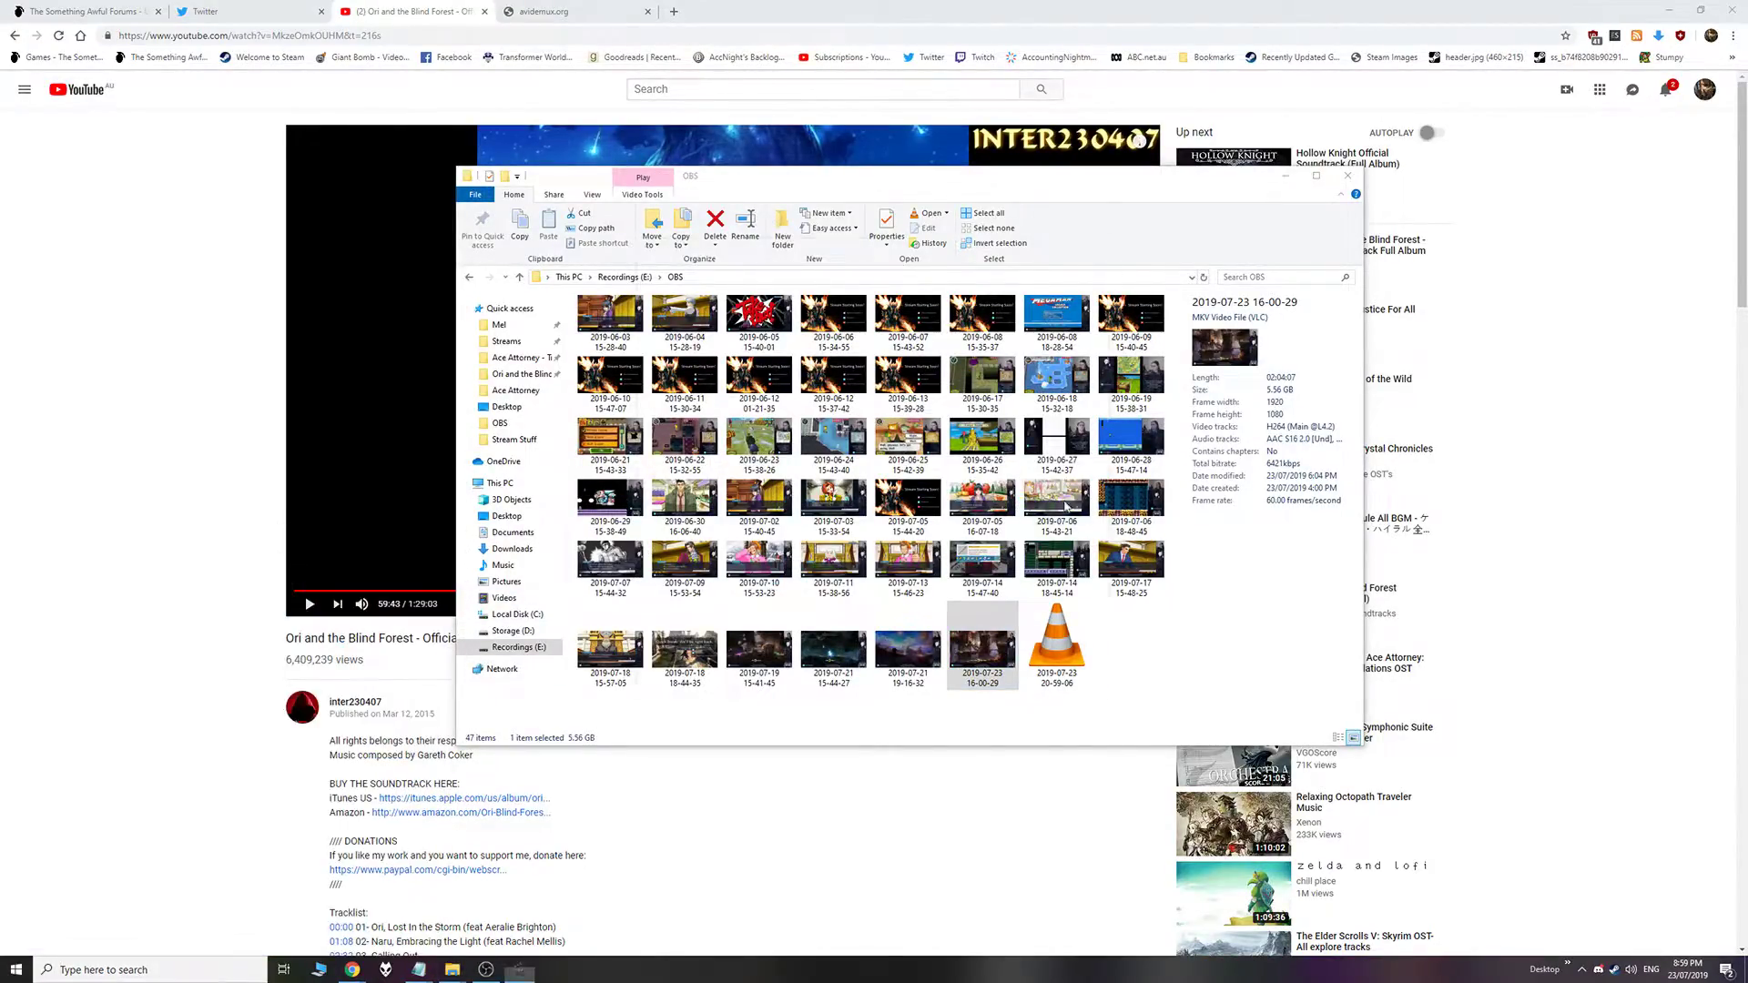
pyautogui.click(937, 259)
pyautogui.click(960, 349)
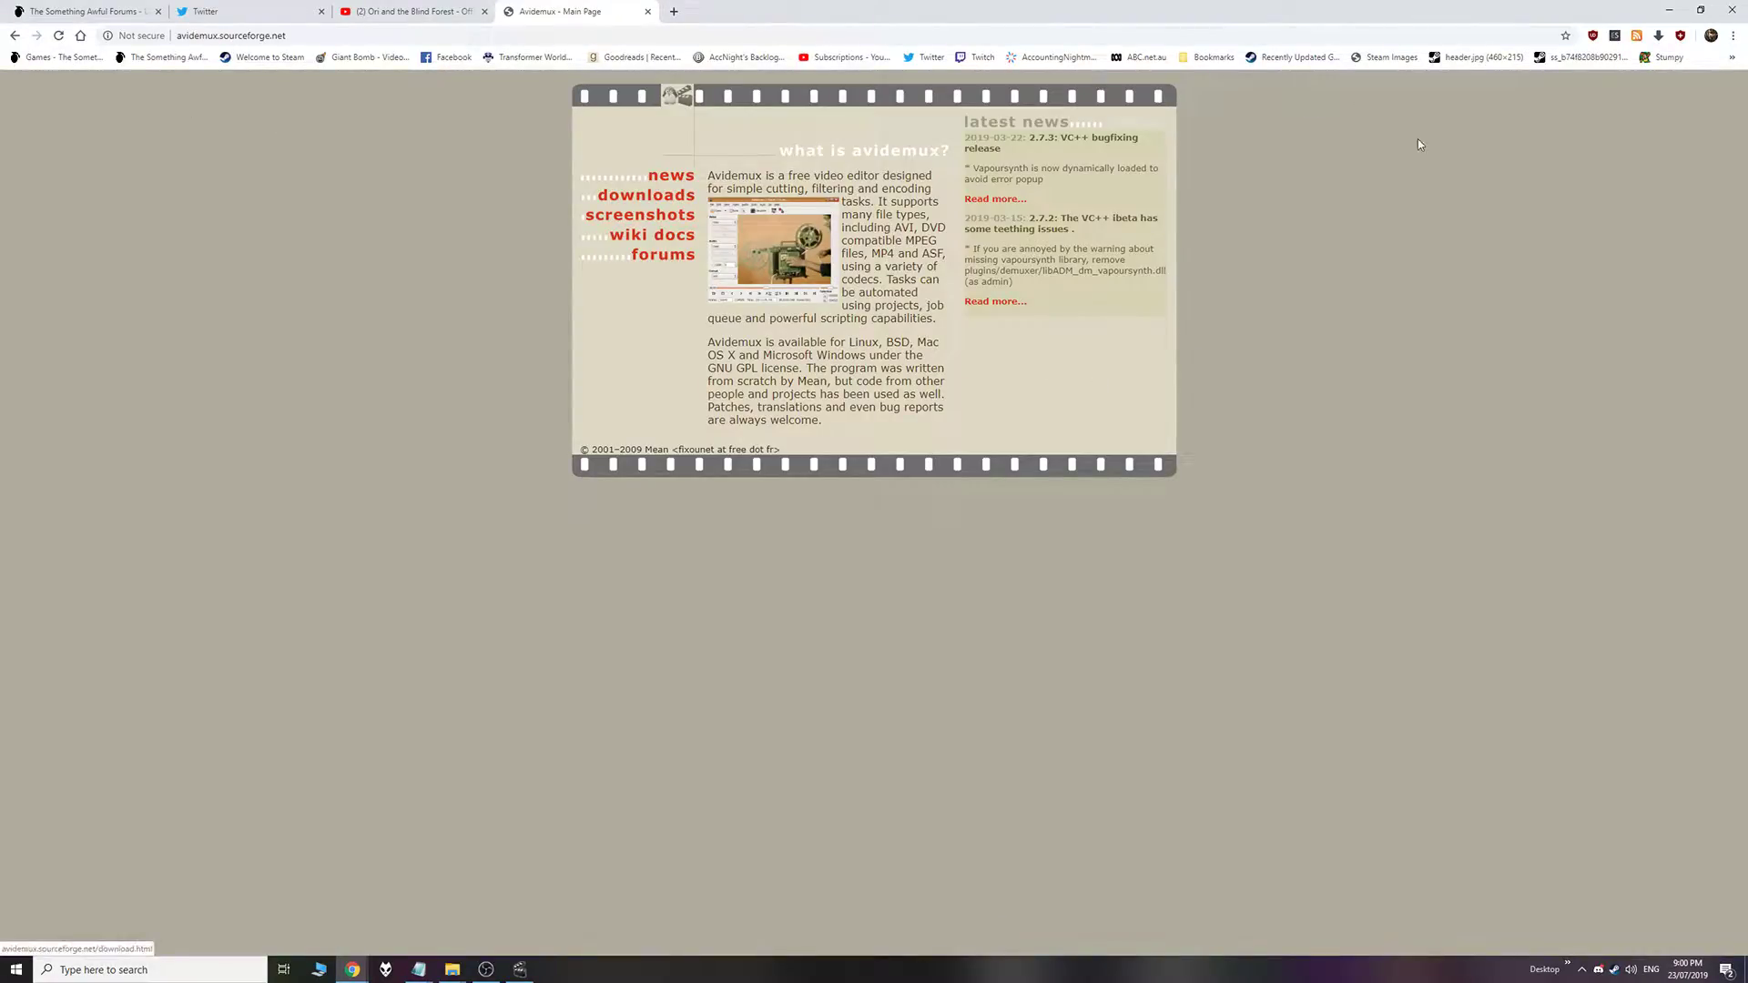
# Browse the Avidemux downloads page on avidemux.sourceforge.net, then return to Avidemux
pyautogui.click(670, 195)
pyautogui.scroll(-2, 1183, 483)
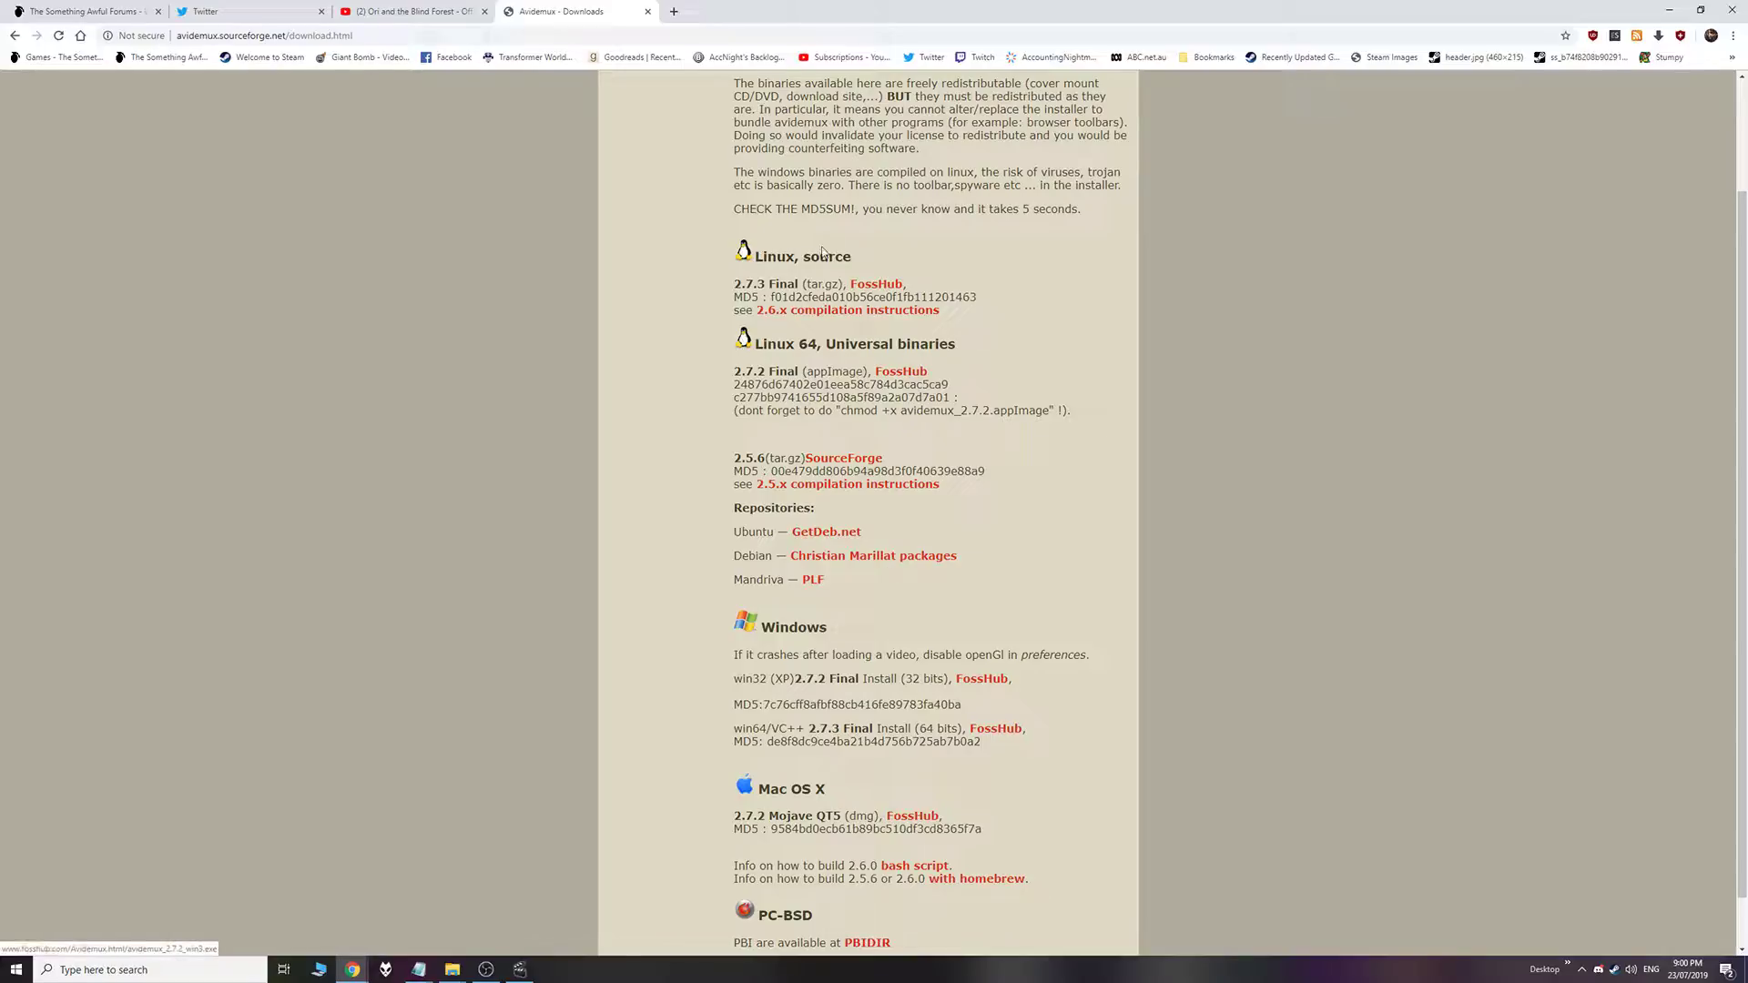
pyautogui.scroll(-1, 933, 937)
pyautogui.scroll(2, 1359, 276)
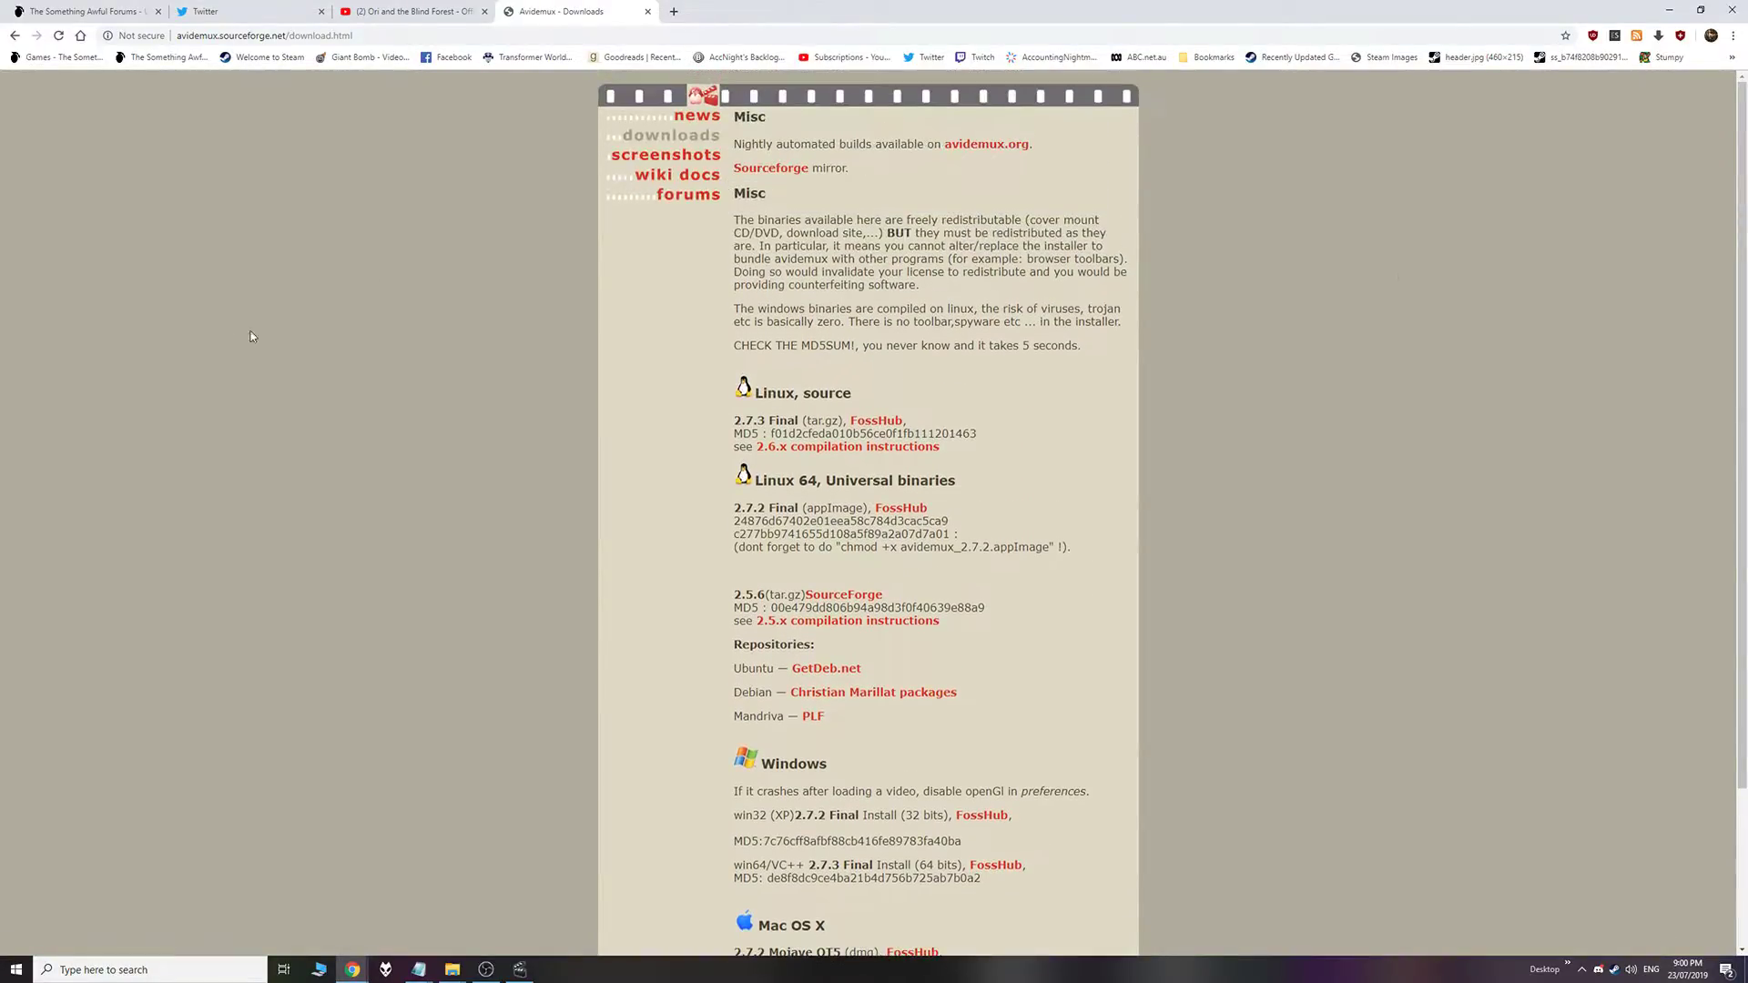
pyautogui.click(520, 969)
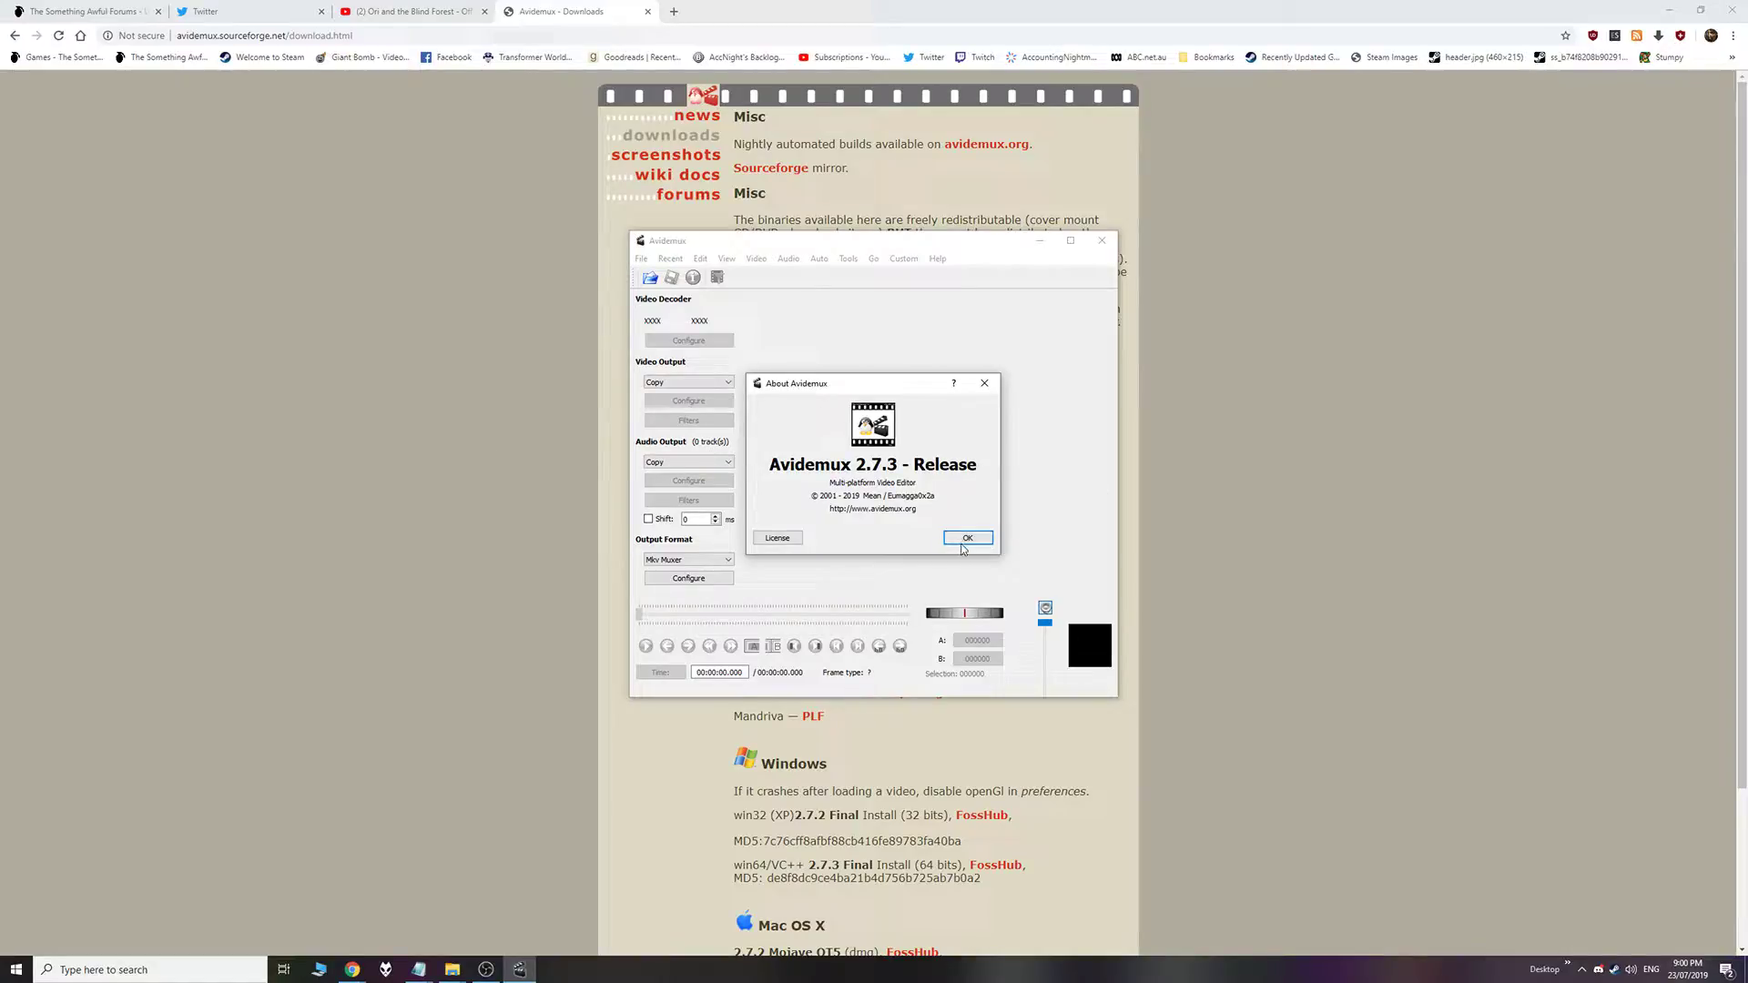
pyautogui.click(967, 538)
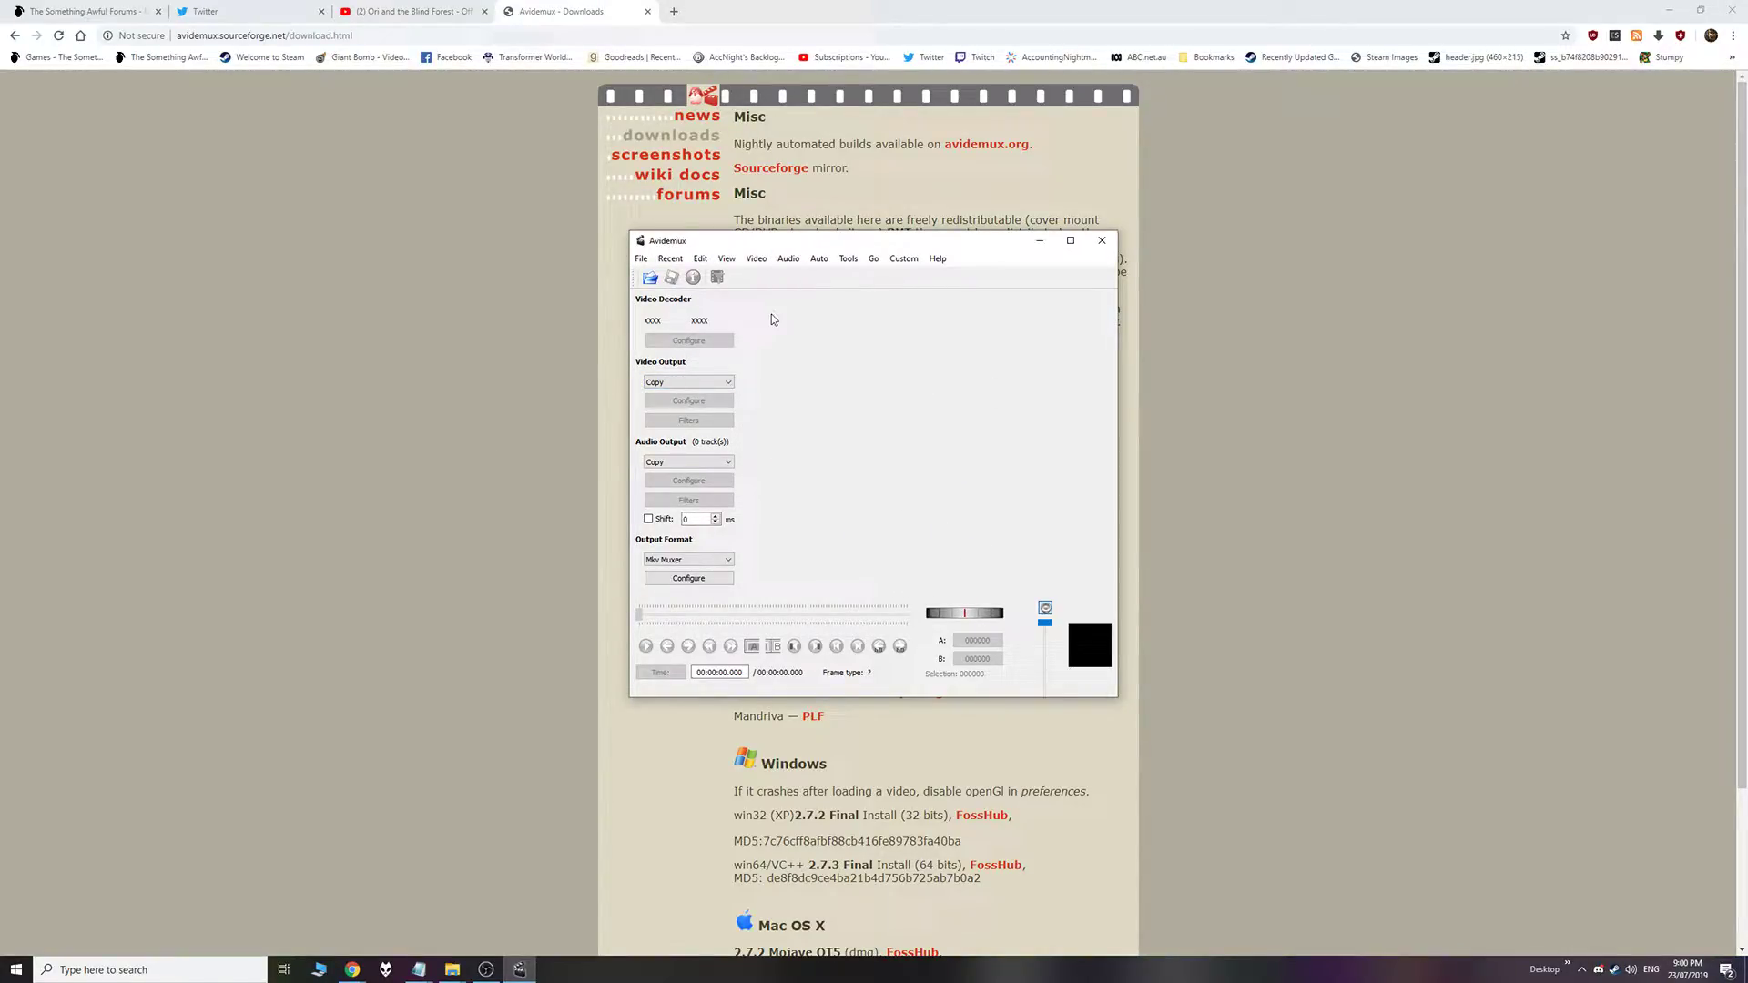
pyautogui.click(521, 901)
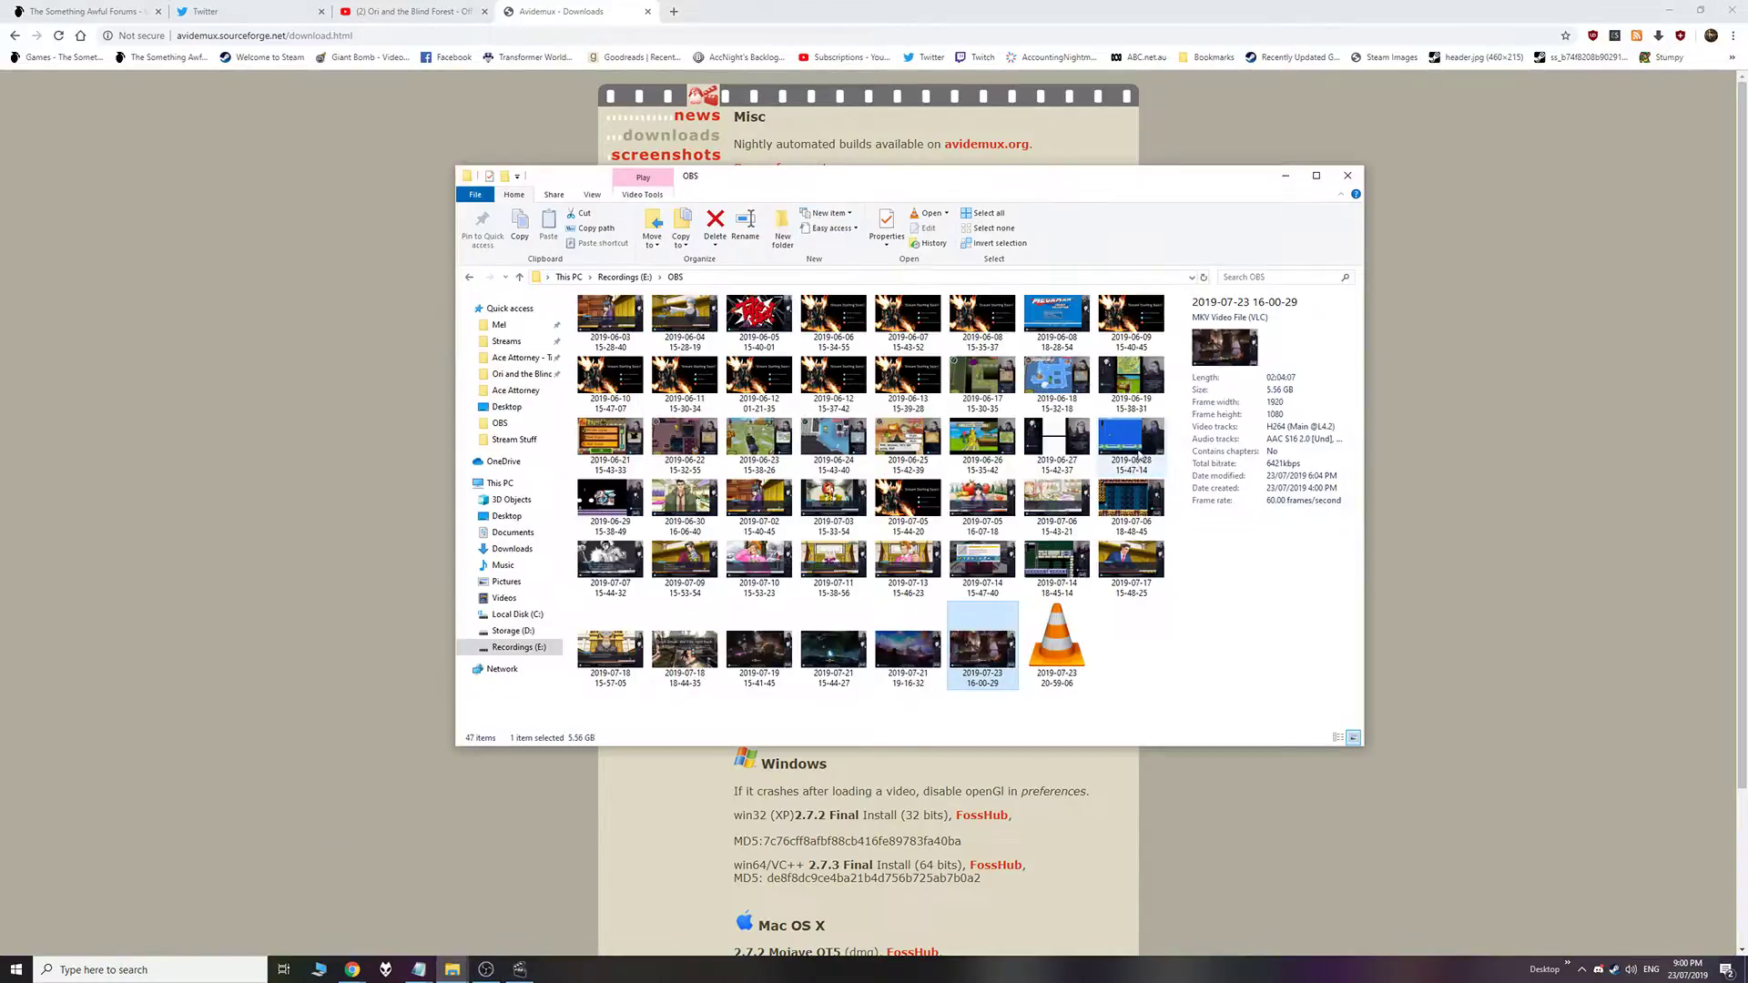
pyautogui.click(908, 660)
pyautogui.click(833, 660)
pyautogui.click(759, 660)
pyautogui.click(975, 676)
pyautogui.moveTo(873, 181); pyautogui.dragTo(1217, 182)
pyautogui.click(739, 248)
pyautogui.moveTo(740, 248); pyautogui.dragTo(365, 232)
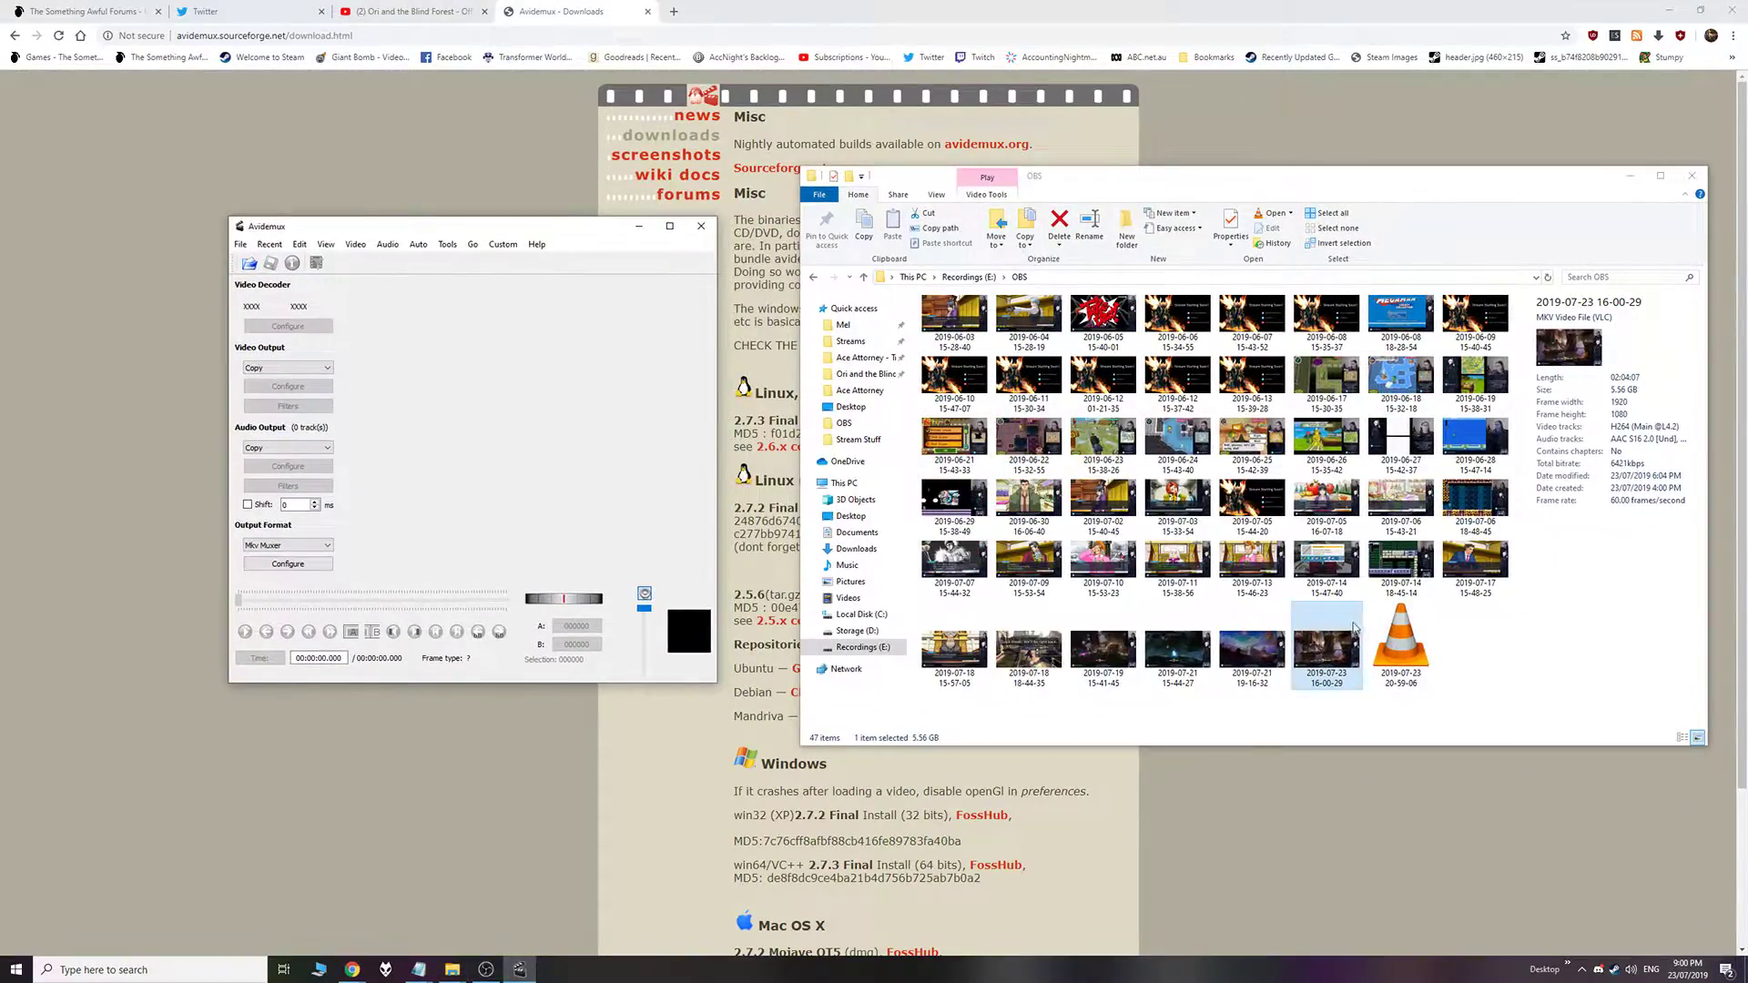
pyautogui.moveTo(1327, 648); pyautogui.dragTo(462, 453)
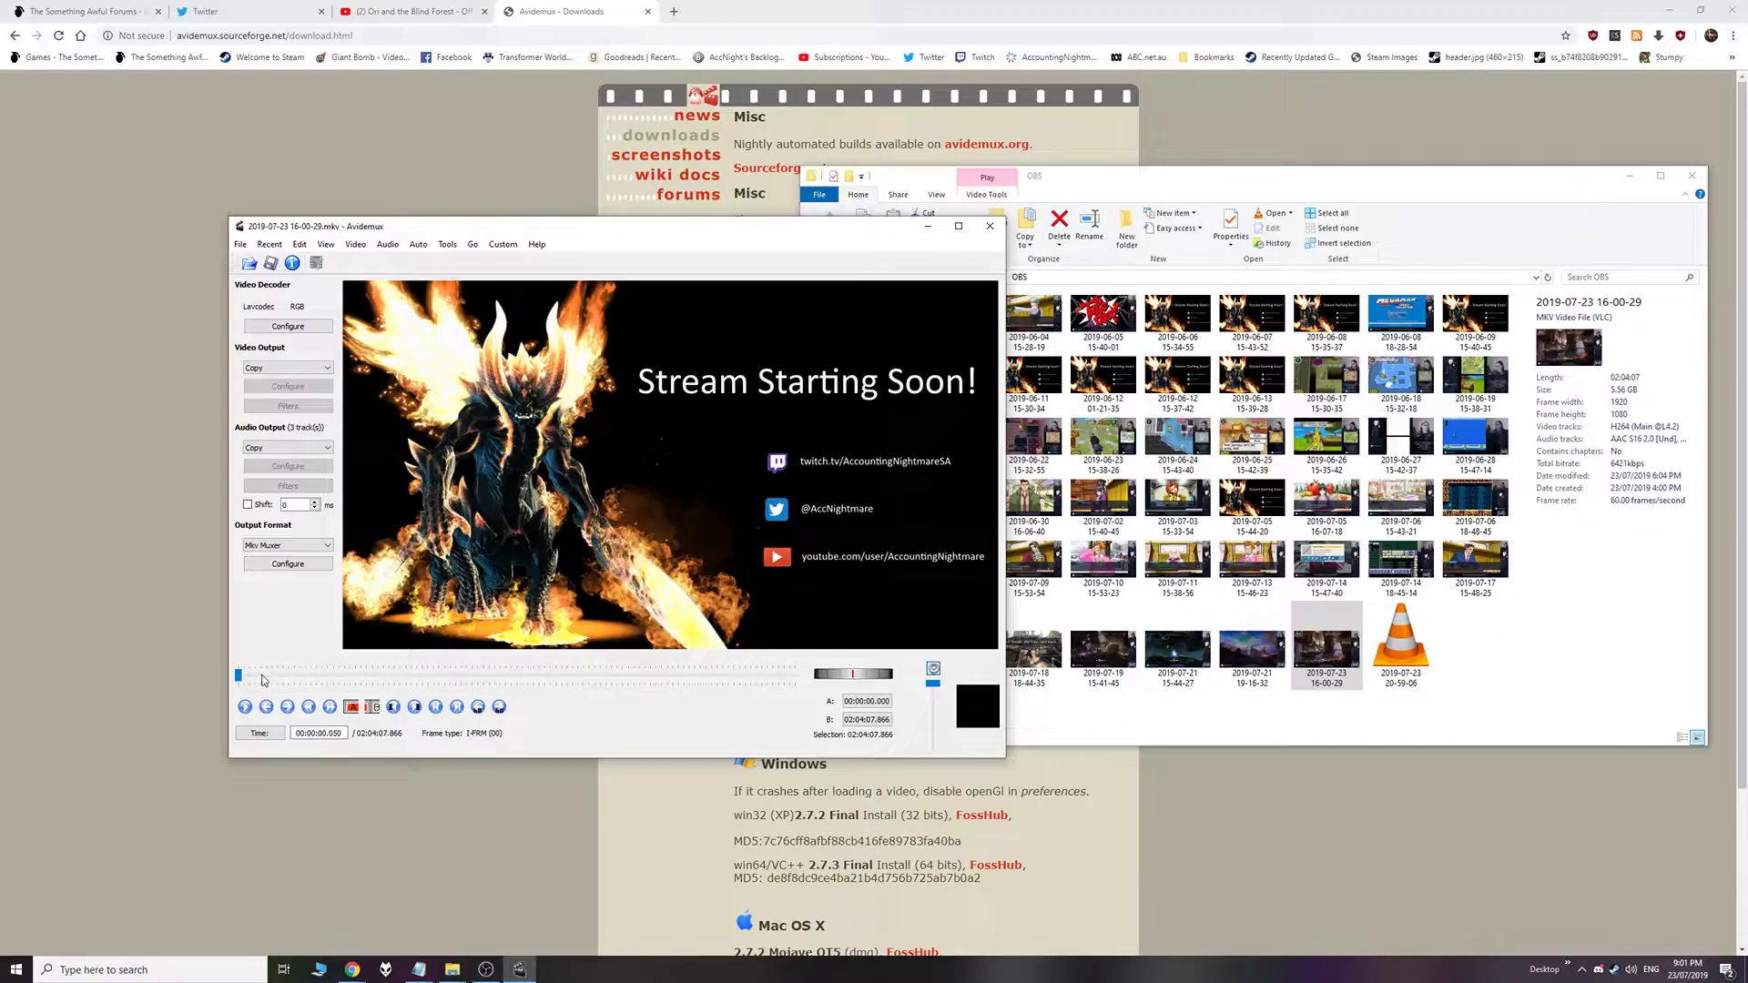
# Scrub the timeline to about 00:05:00 on the Stream Starting Soon card
pyautogui.moveTo(238, 678)
pyautogui.mouseDown()
pyautogui.moveTo(496, 674)
pyautogui.moveTo(515, 692)
pyautogui.moveTo(145, 677)
pyautogui.moveTo(260, 681)
pyautogui.mouseUp()
# Play from the five-minute mark, stop near 00:05:02, and step single frames
pyautogui.moveTo(703, 226); pyautogui.dragTo(952, 253)
pyautogui.click(494, 733)
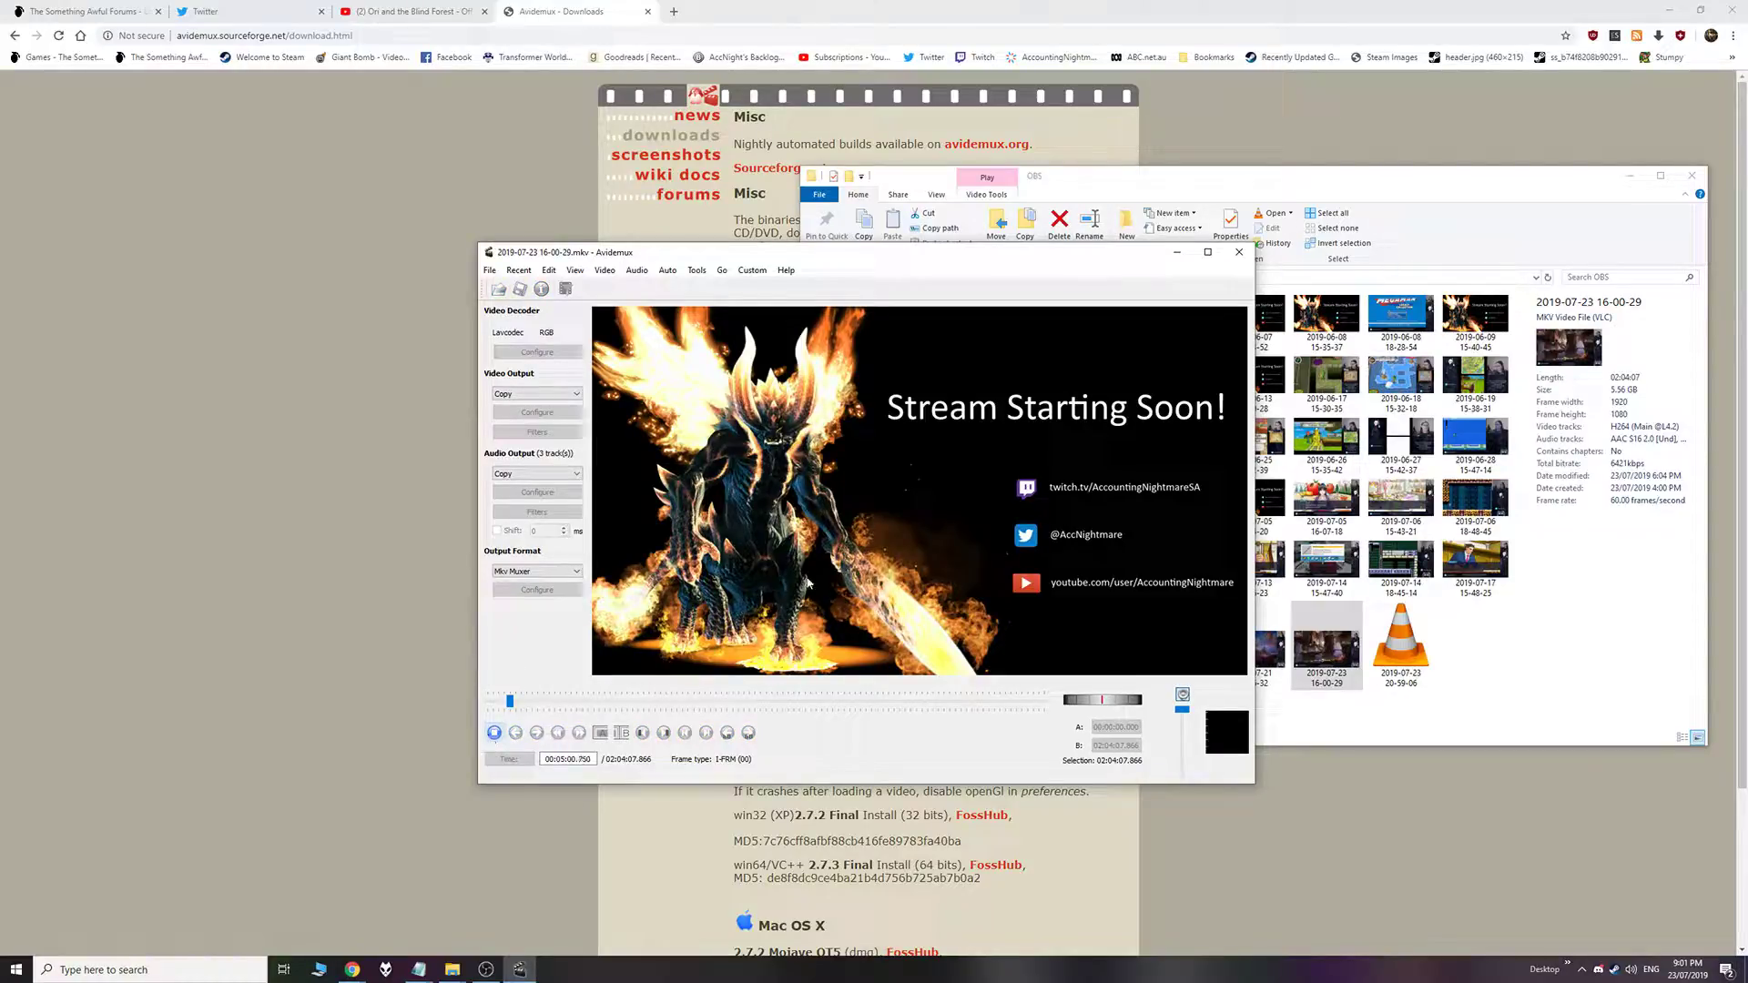
pyautogui.click(515, 734)
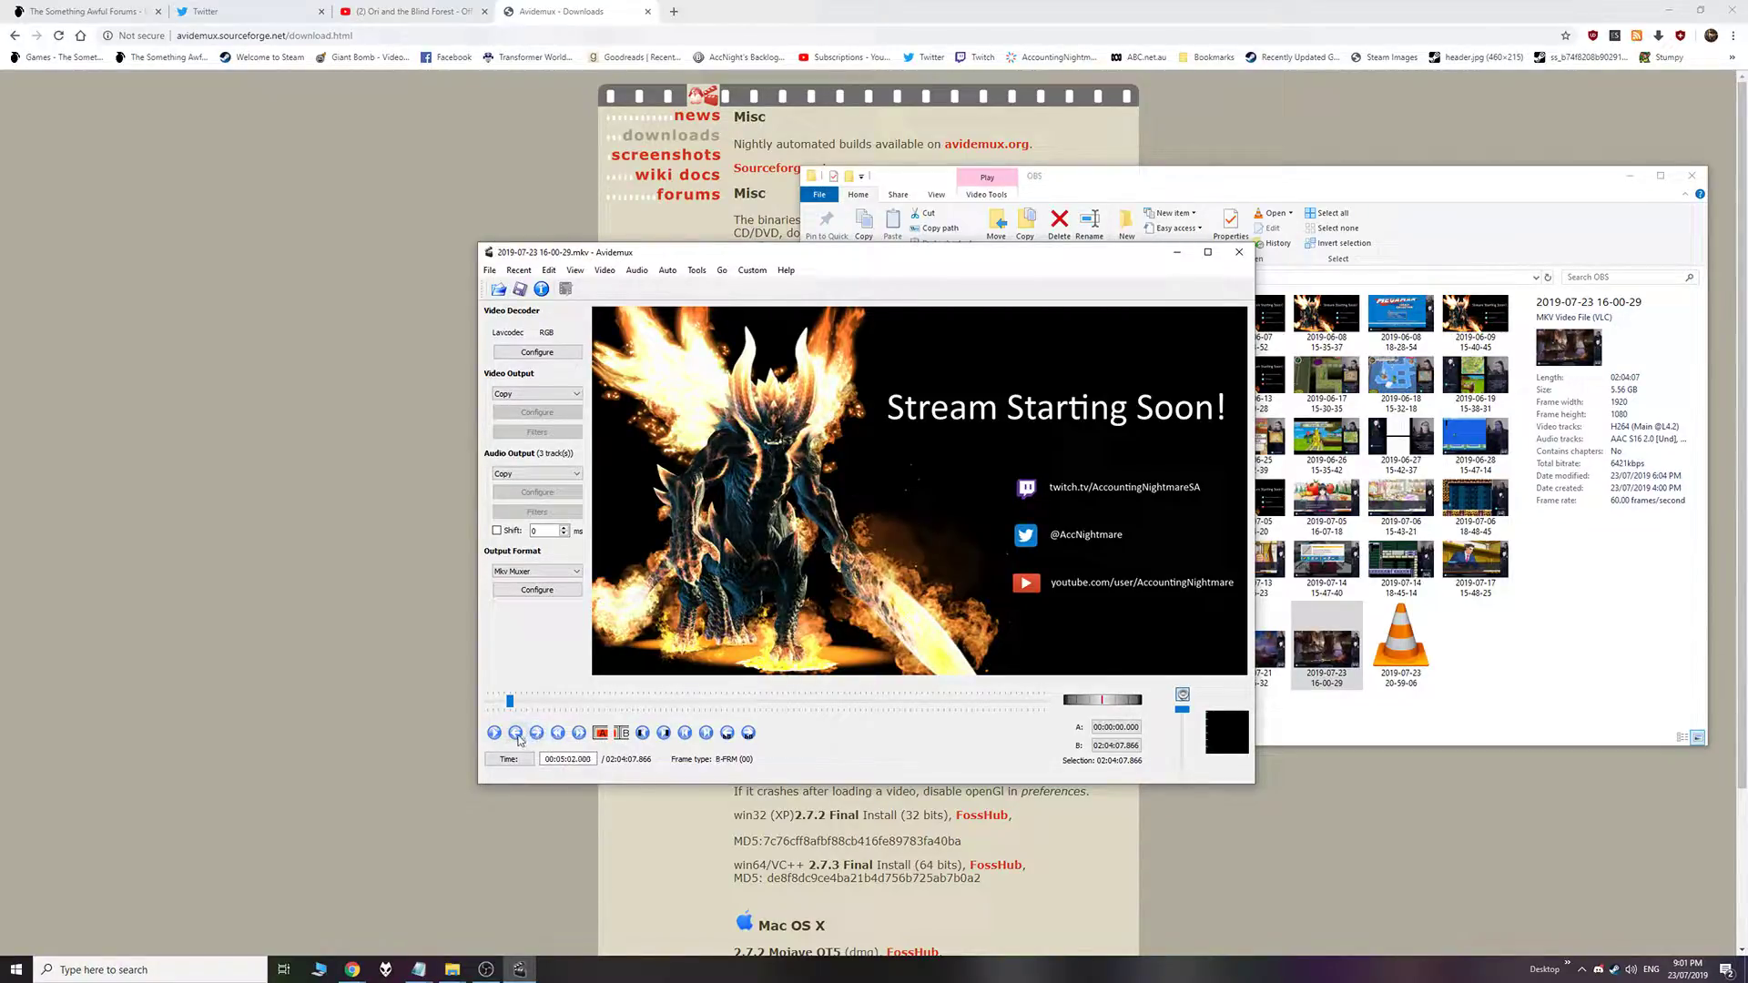
pyautogui.click(516, 734)
pyautogui.click(537, 734)
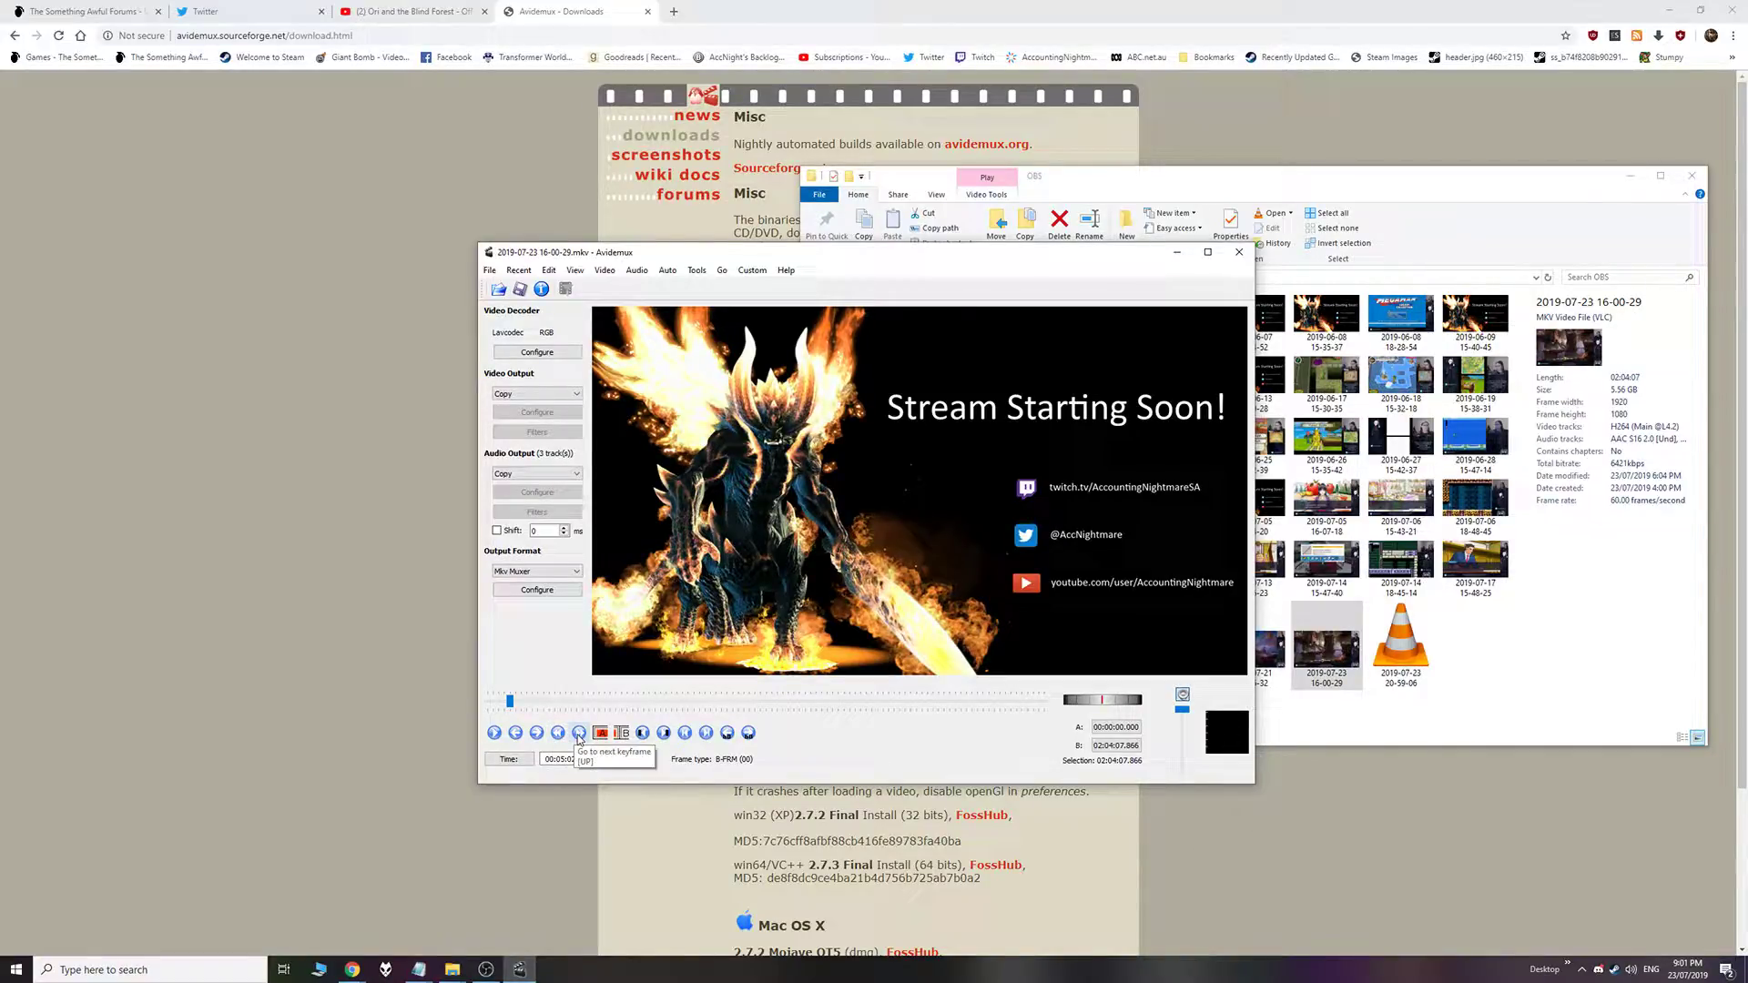
# Step through keyframes between 00:05:08 and 00:05:12 to find where the intro ends
pyautogui.click(579, 734)
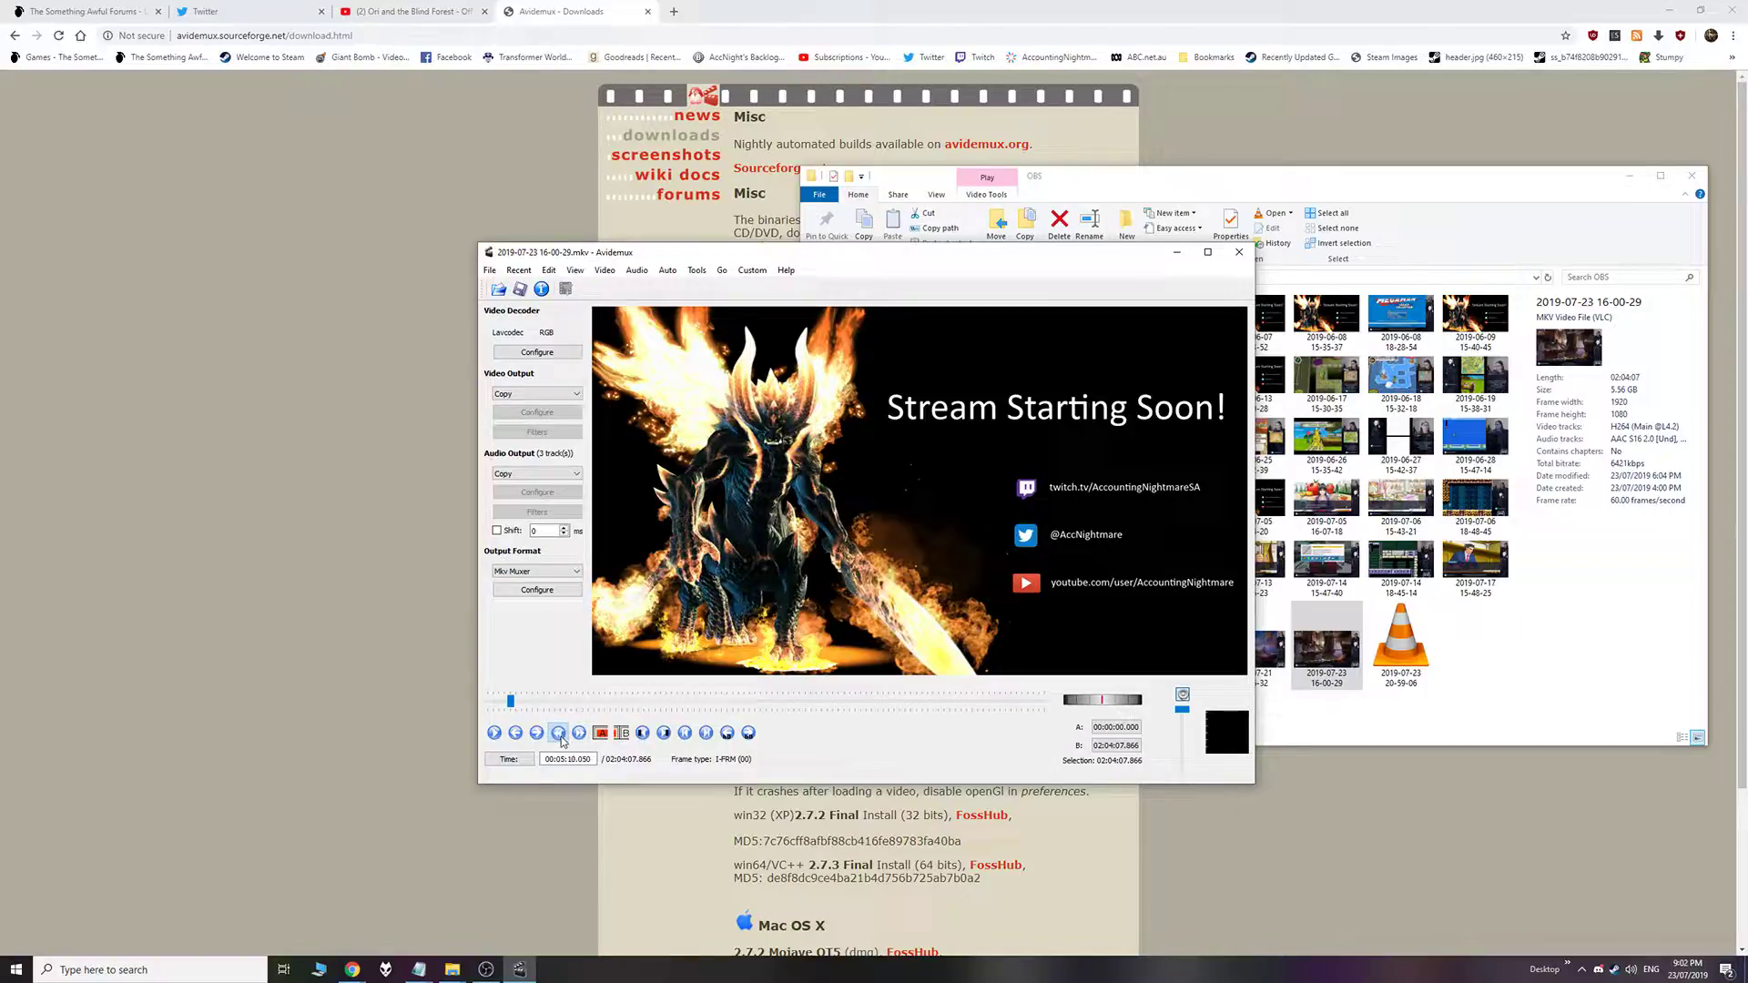
pyautogui.click(560, 737)
pyautogui.doubleClick(578, 737)
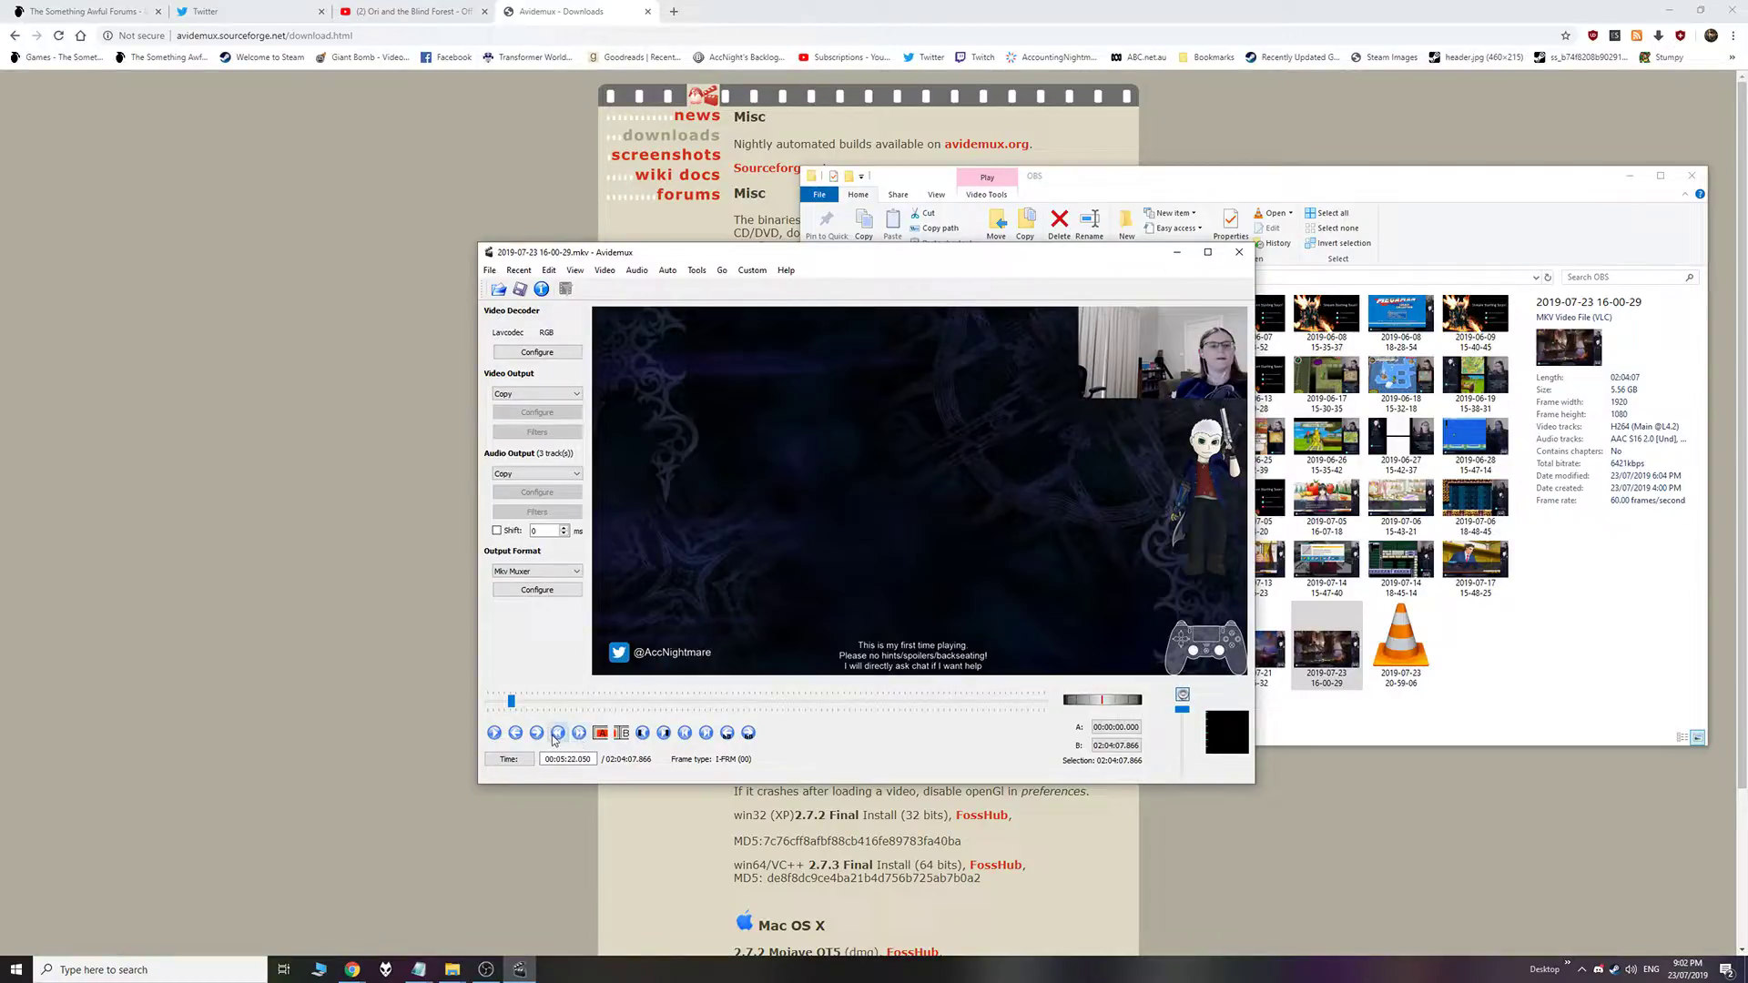
pyautogui.click(564, 738)
pyautogui.click(564, 737)
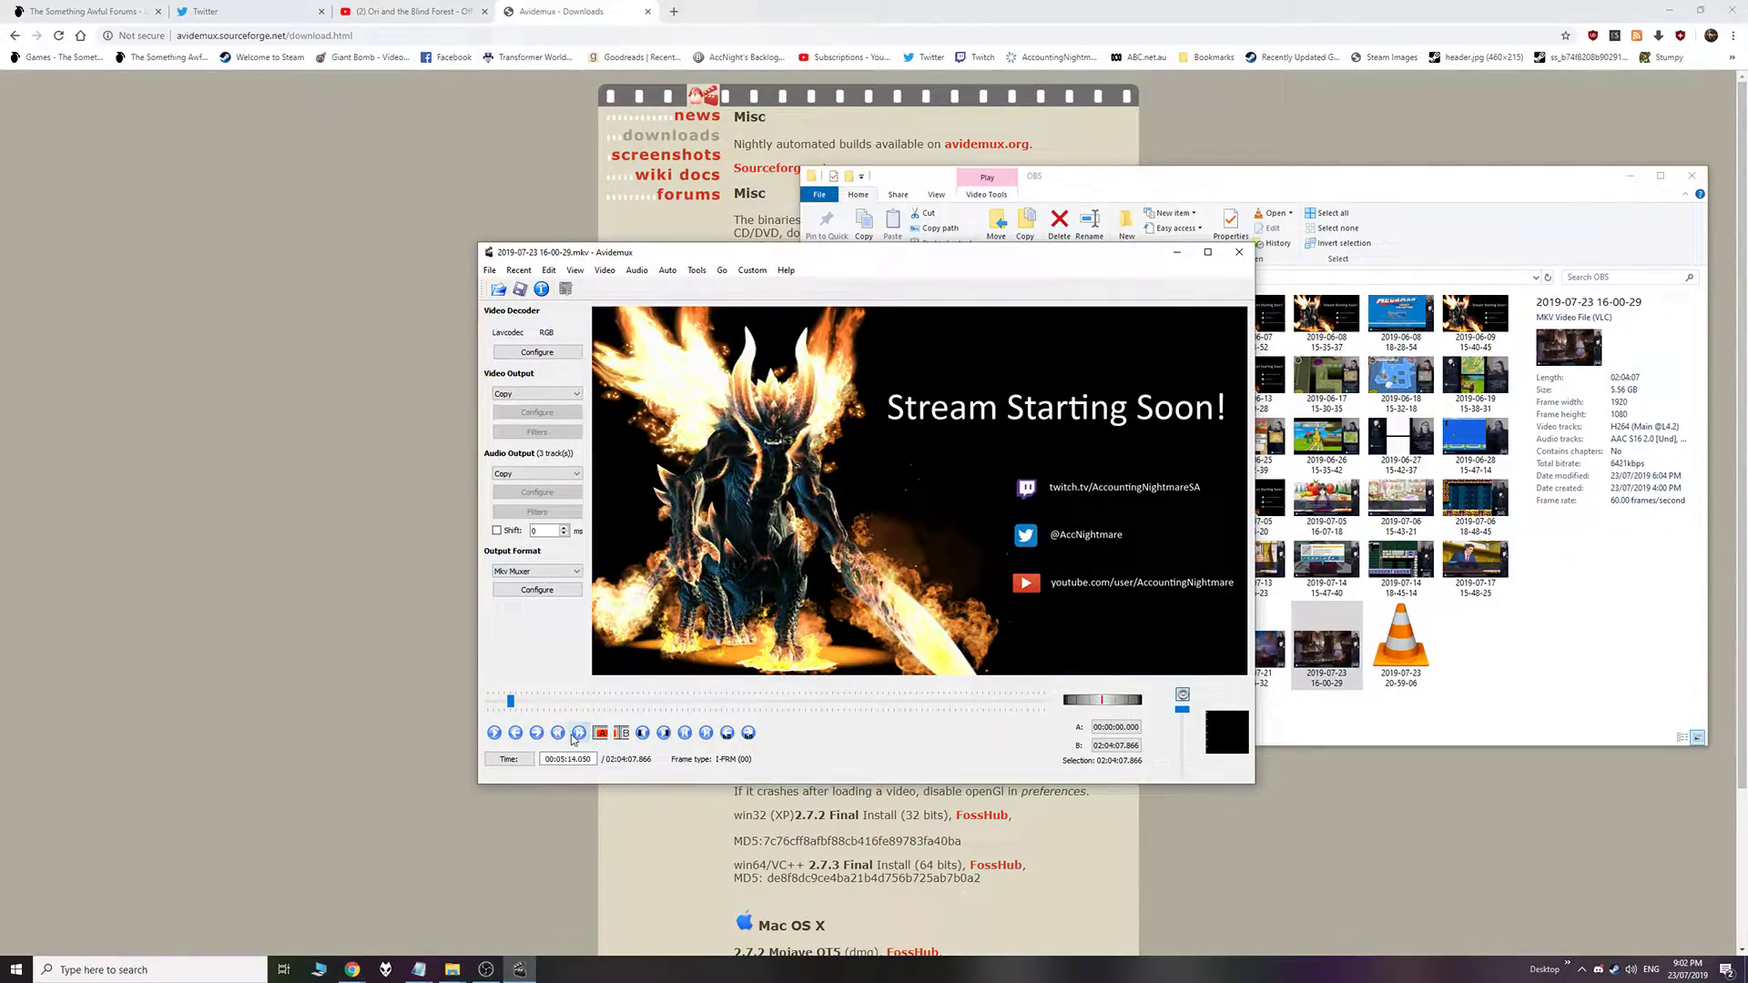
pyautogui.click(579, 736)
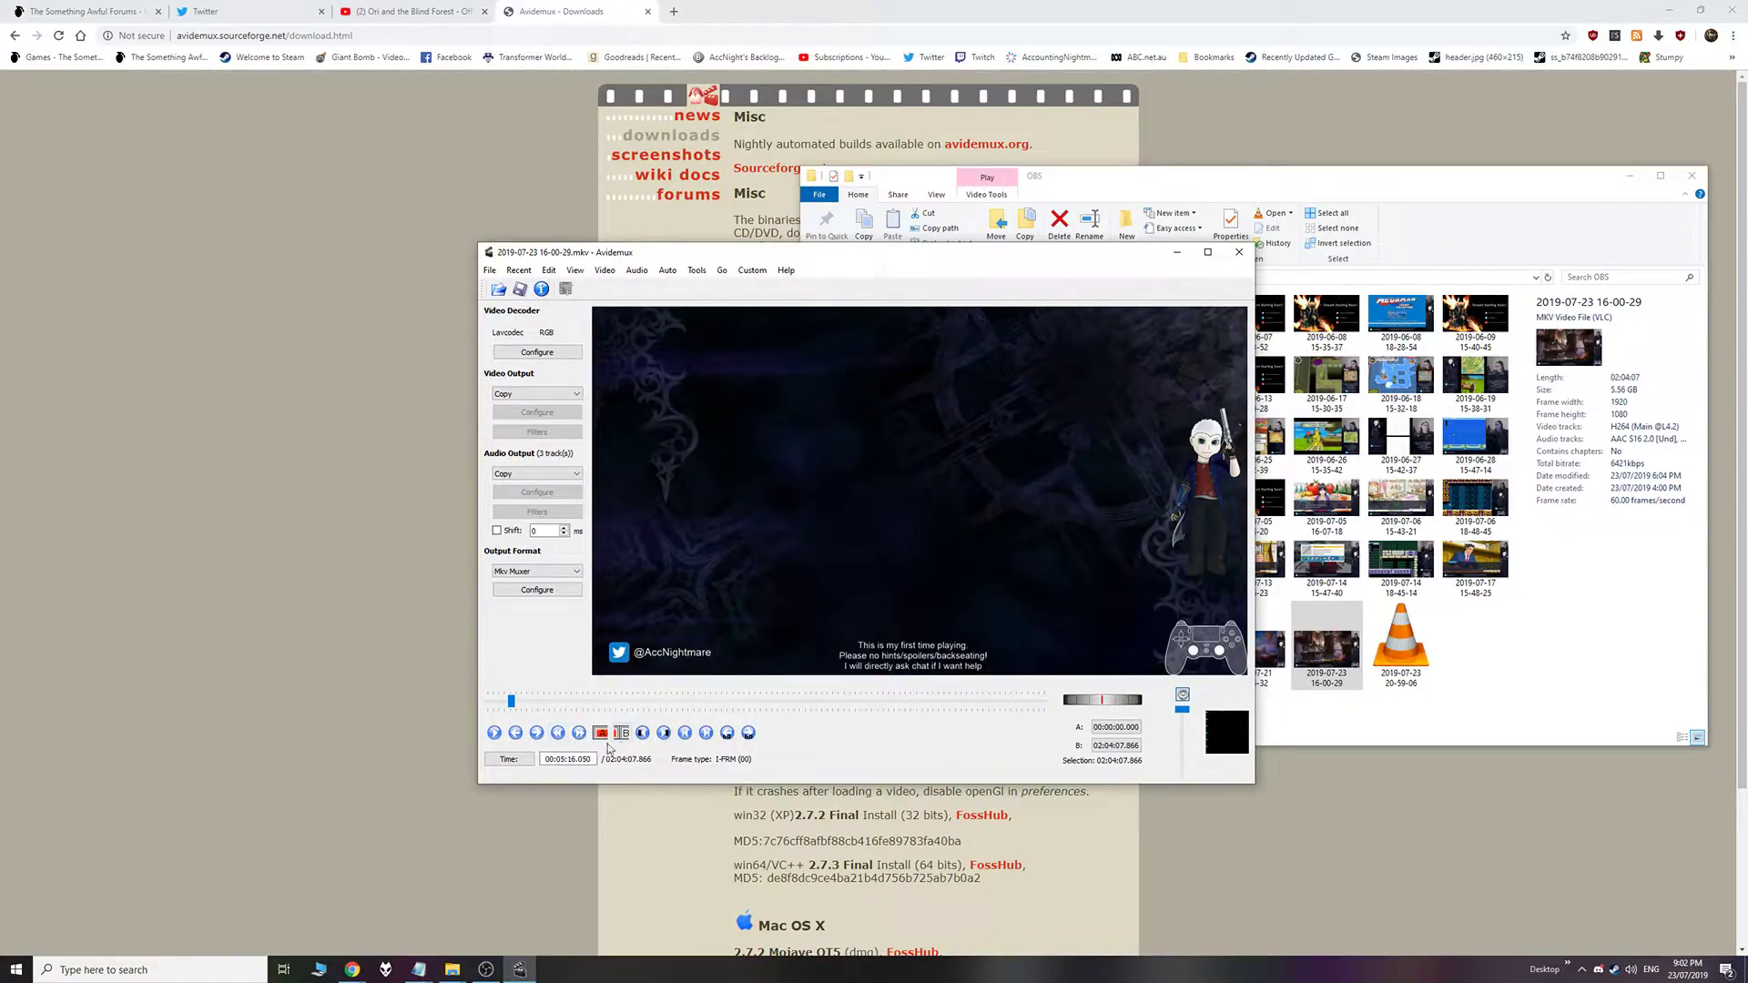
pyautogui.click(555, 734)
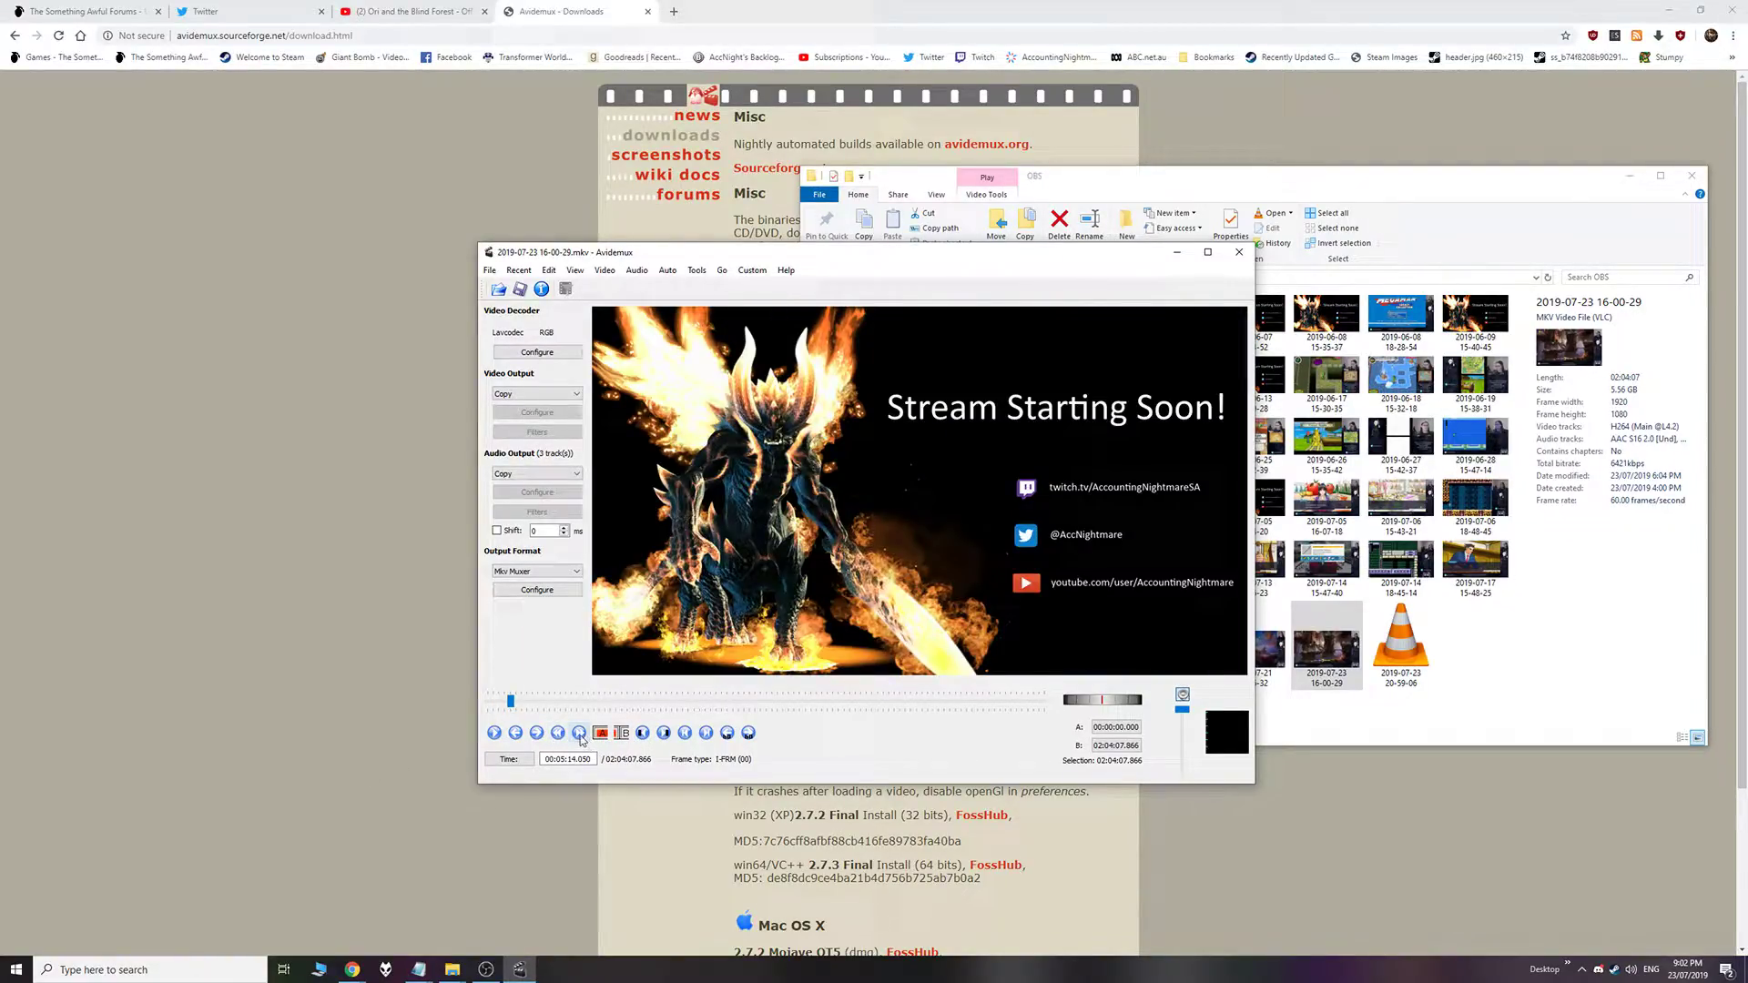
pyautogui.click(559, 734)
pyautogui.click(558, 734)
pyautogui.click(558, 734)
pyautogui.click(579, 734)
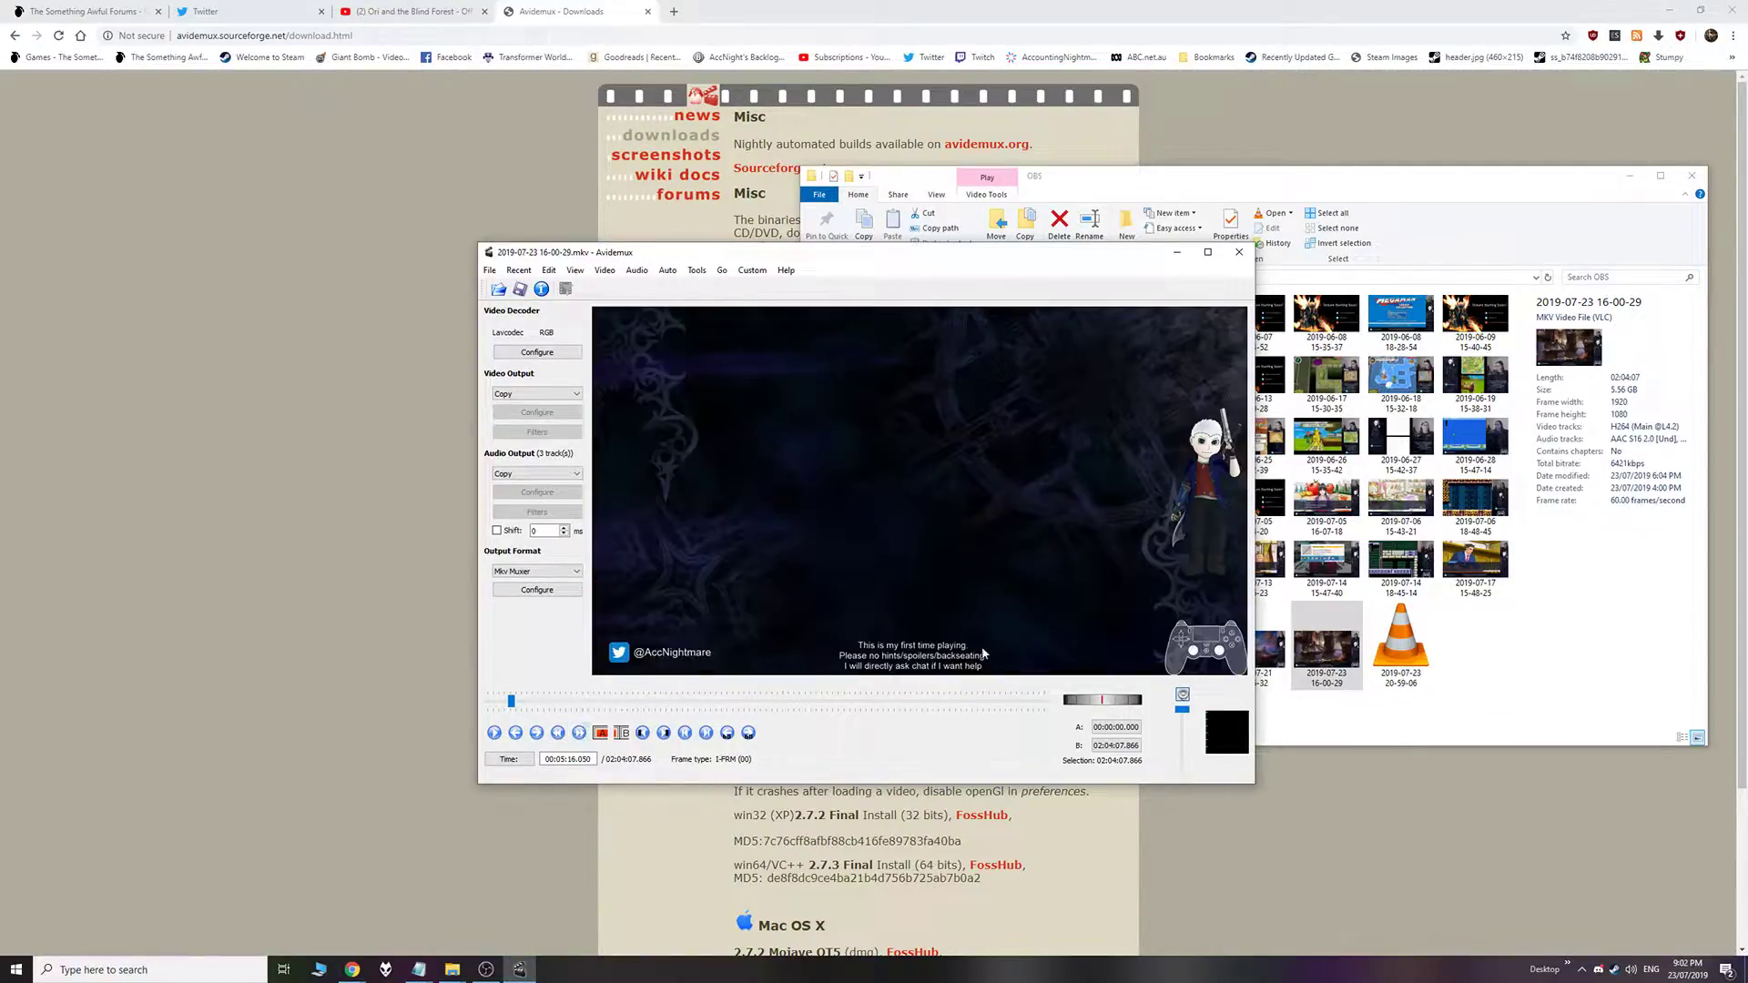
pyautogui.click(558, 734)
pyautogui.click(558, 734)
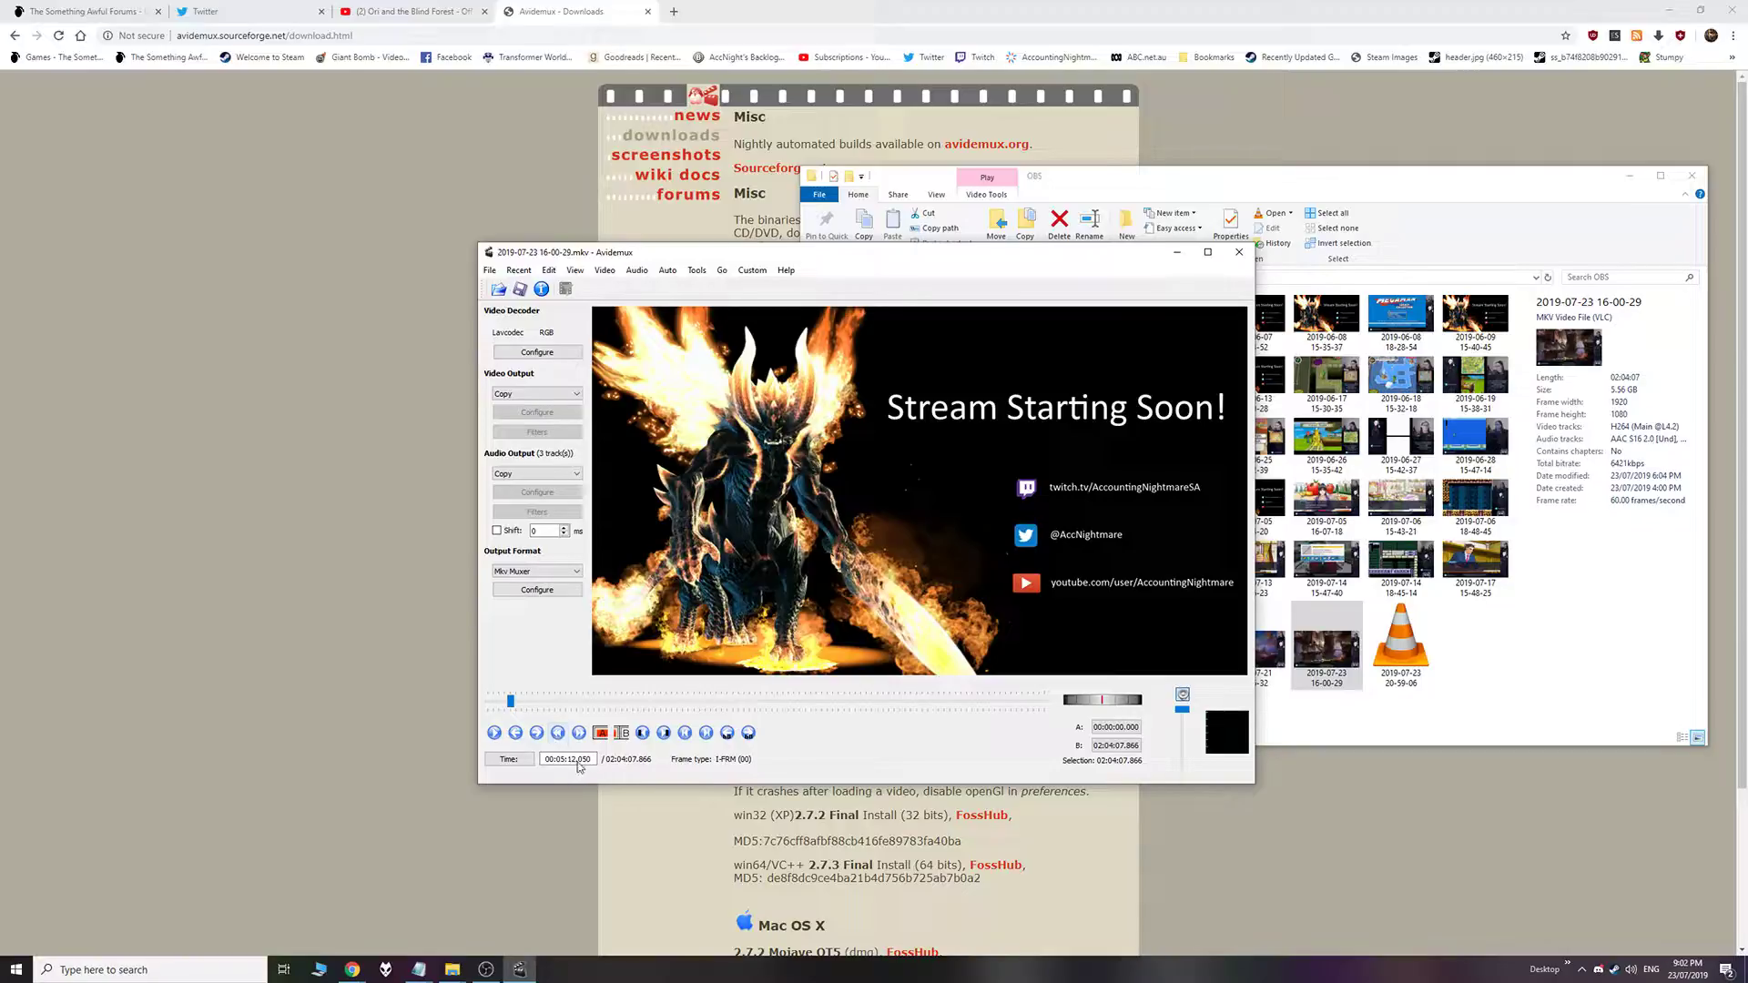
pyautogui.click(580, 733)
# Settle on the first game frame at 00:05:16.050, just after the last intro keyframe
pyautogui.click(579, 734)
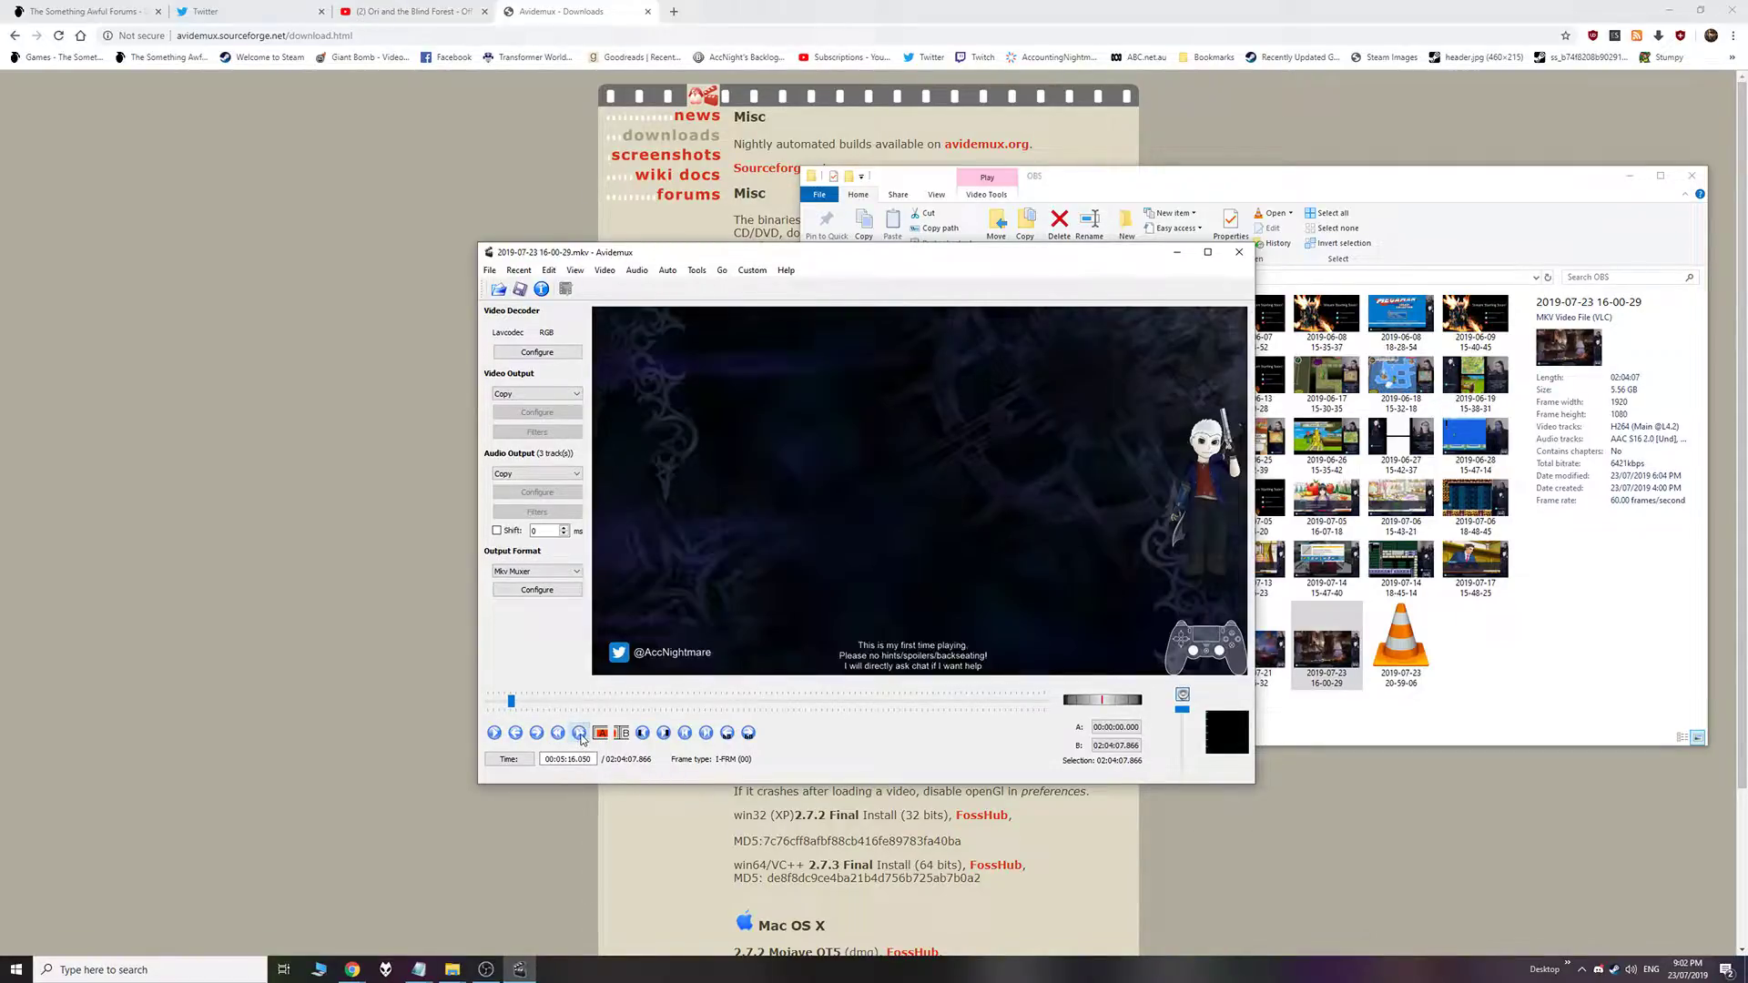
pyautogui.click(579, 734)
pyautogui.click(559, 734)
pyautogui.click(558, 734)
pyautogui.click(579, 734)
pyautogui.click(580, 734)
pyautogui.click(580, 734)
pyautogui.click(558, 735)
pyautogui.click(558, 734)
pyautogui.click(558, 734)
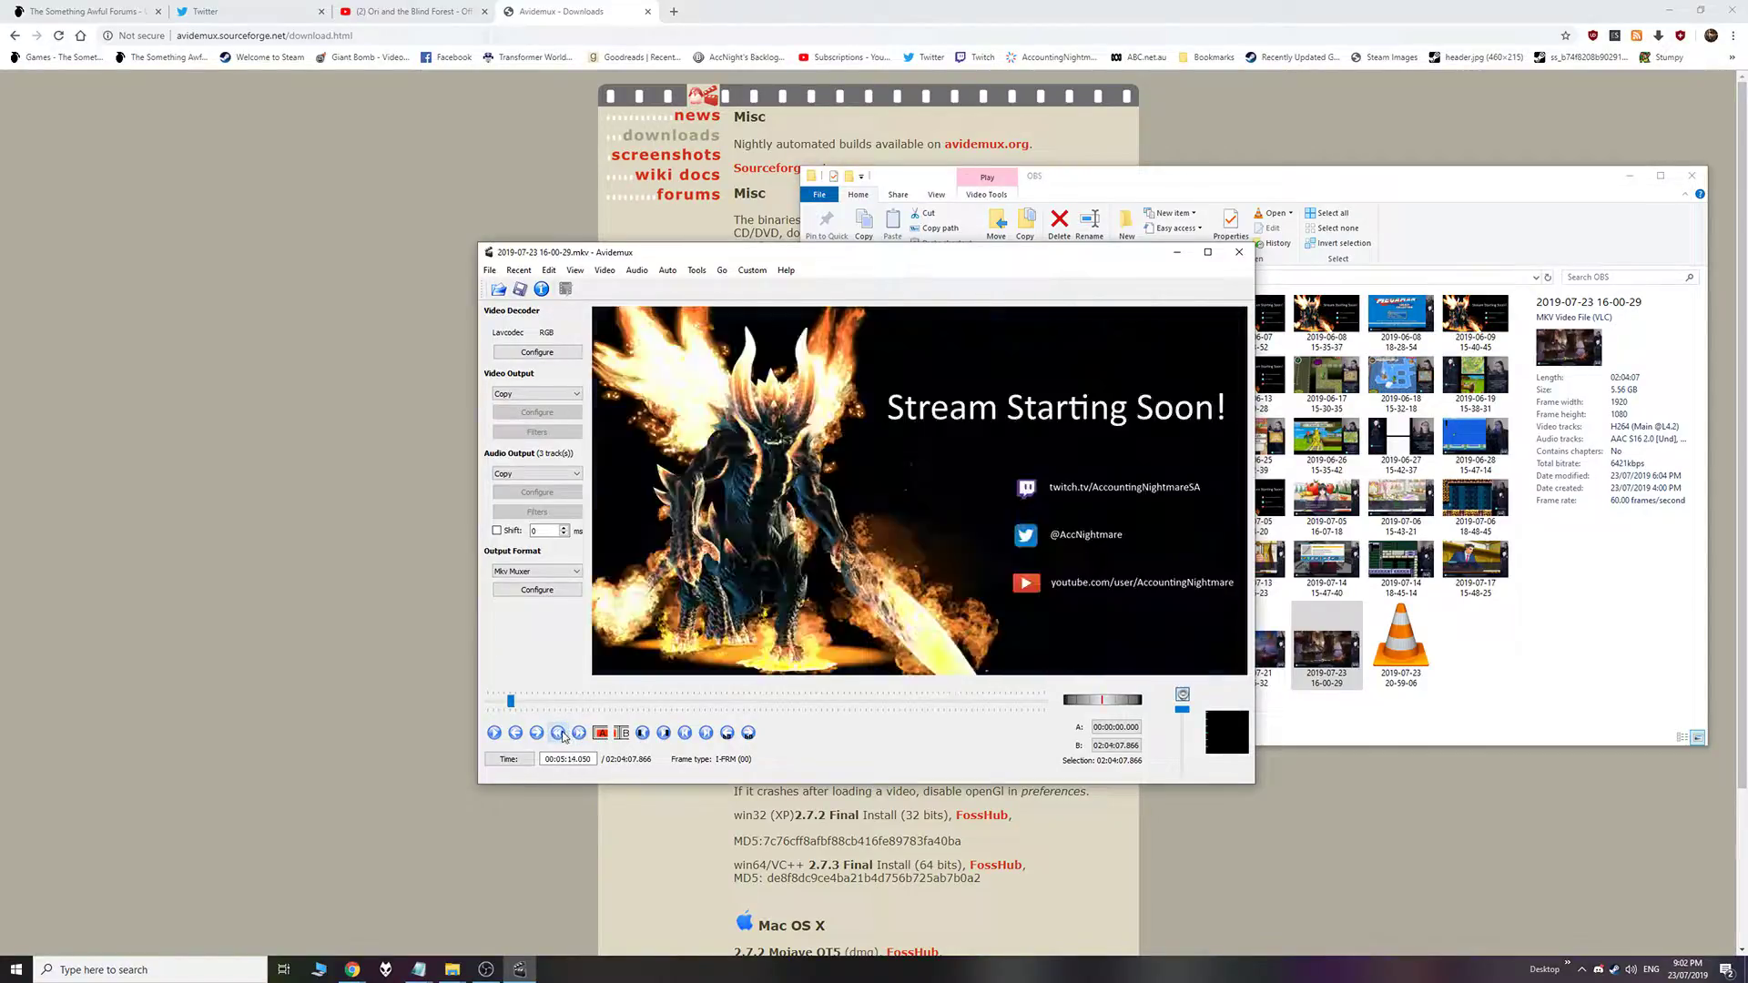
pyautogui.click(579, 733)
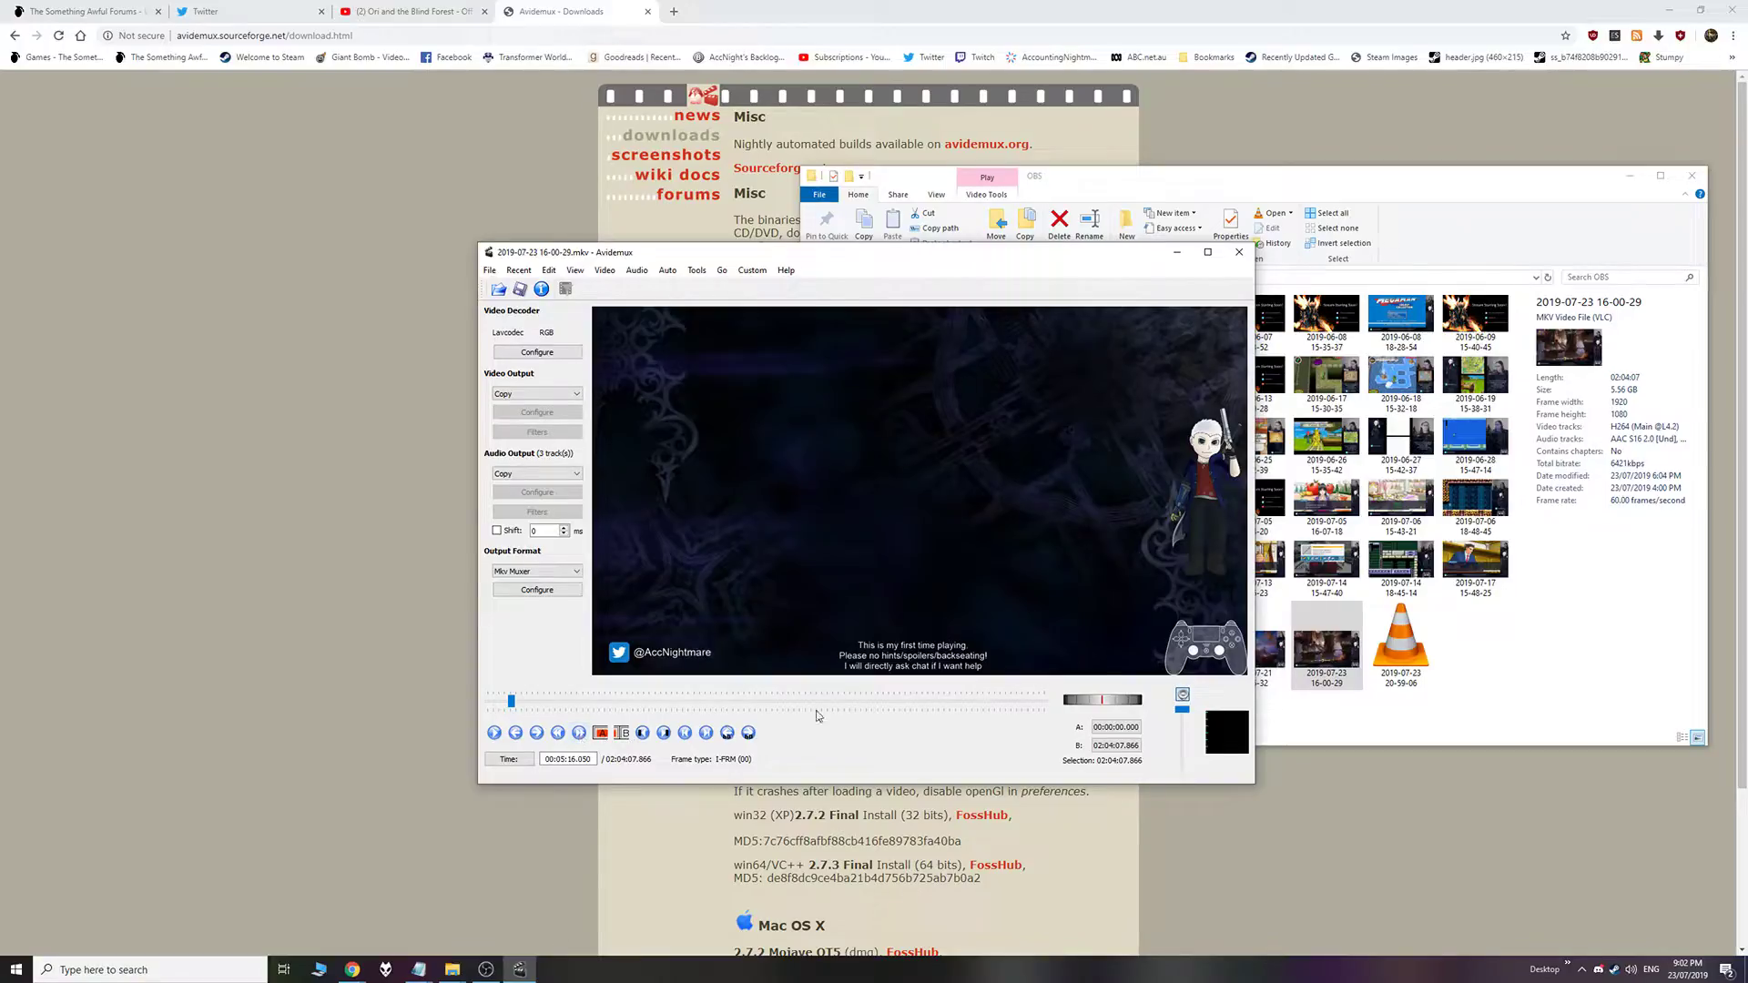
pyautogui.click(558, 733)
pyautogui.click(579, 733)
pyautogui.click(558, 733)
pyautogui.click(579, 733)
# Set end marker B at 00:05:16.050 and delete the intro, shortening the video to 01:58:51.816
pyautogui.click(623, 733)
pyautogui.press('Delete')
pyautogui.moveTo(489, 706); pyautogui.dragTo(317, 709)
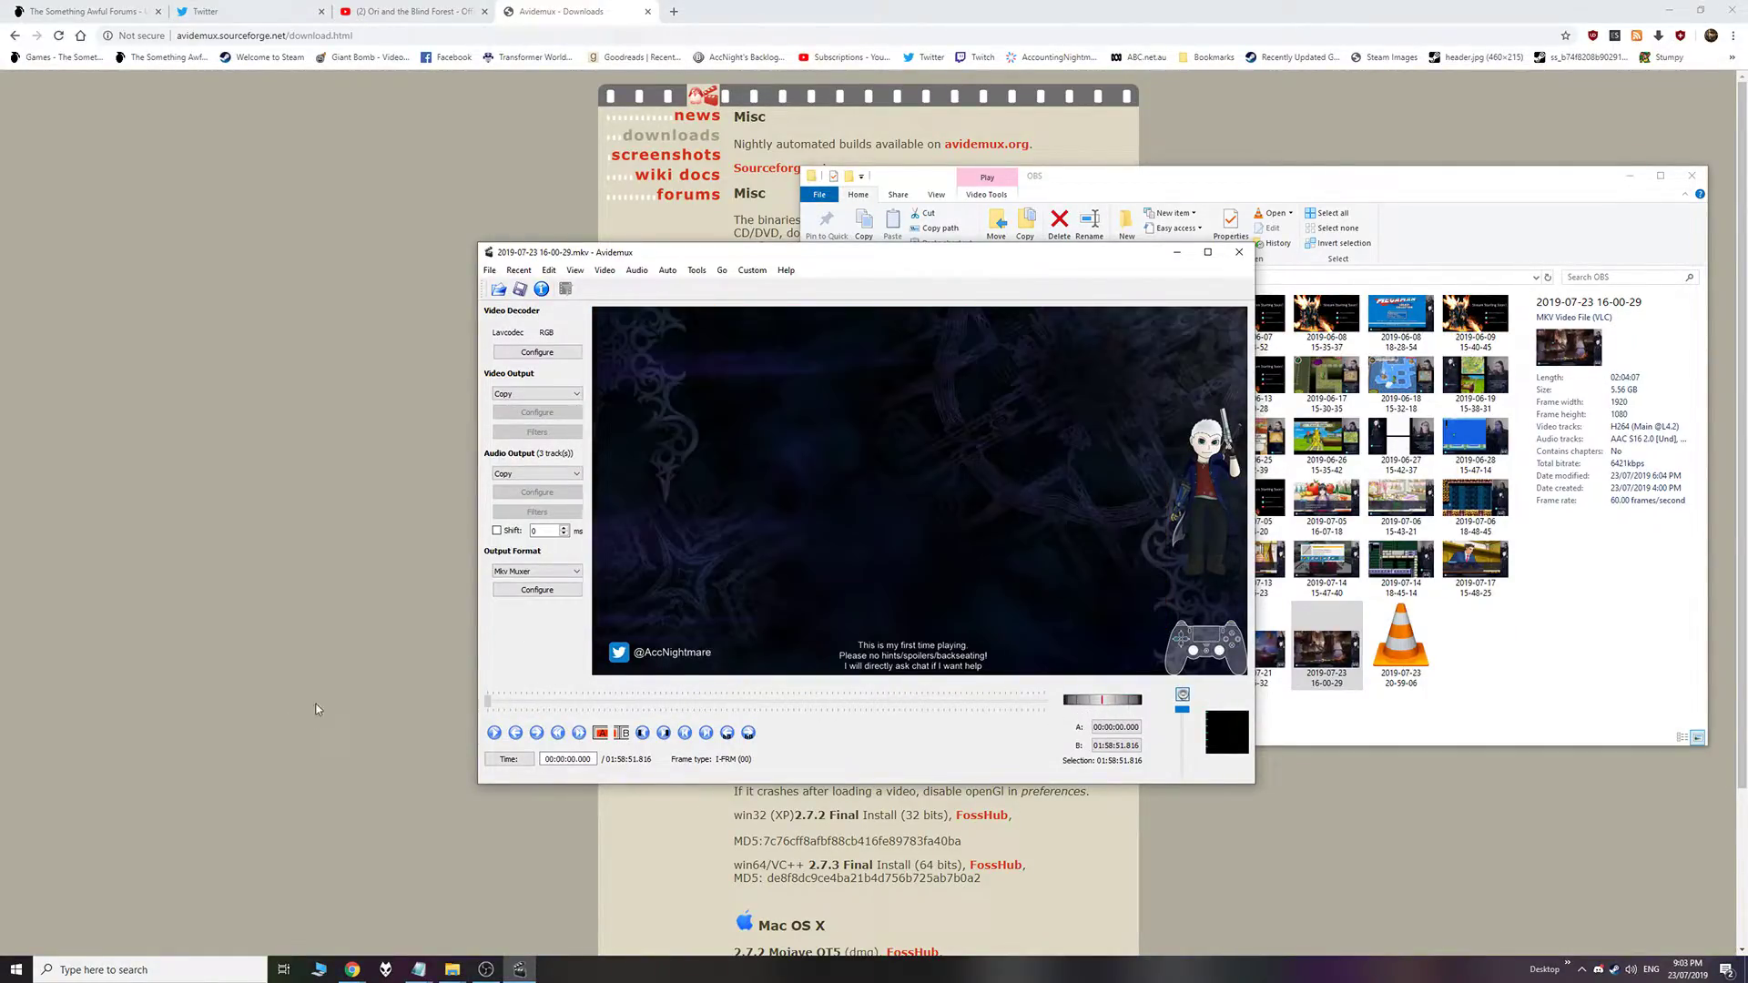
# Play the trimmed video's start, then jump near the end and play the final seconds
pyautogui.click(494, 733)
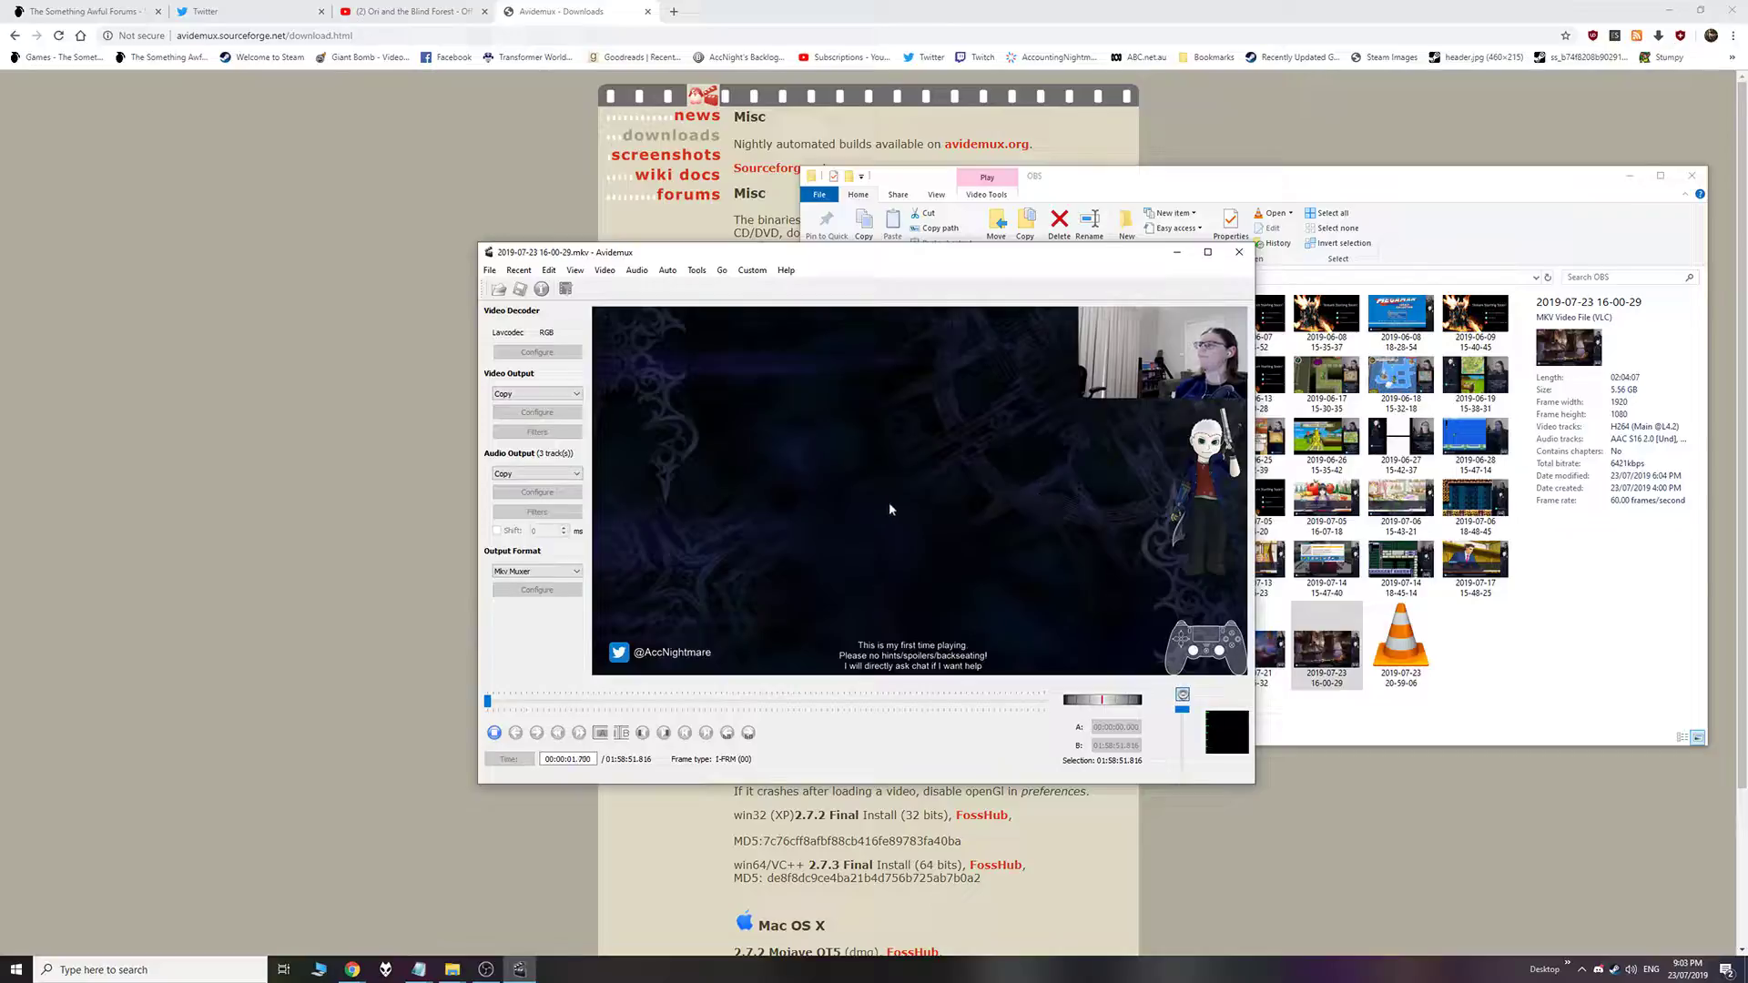
pyautogui.click(494, 733)
pyautogui.click(977, 695)
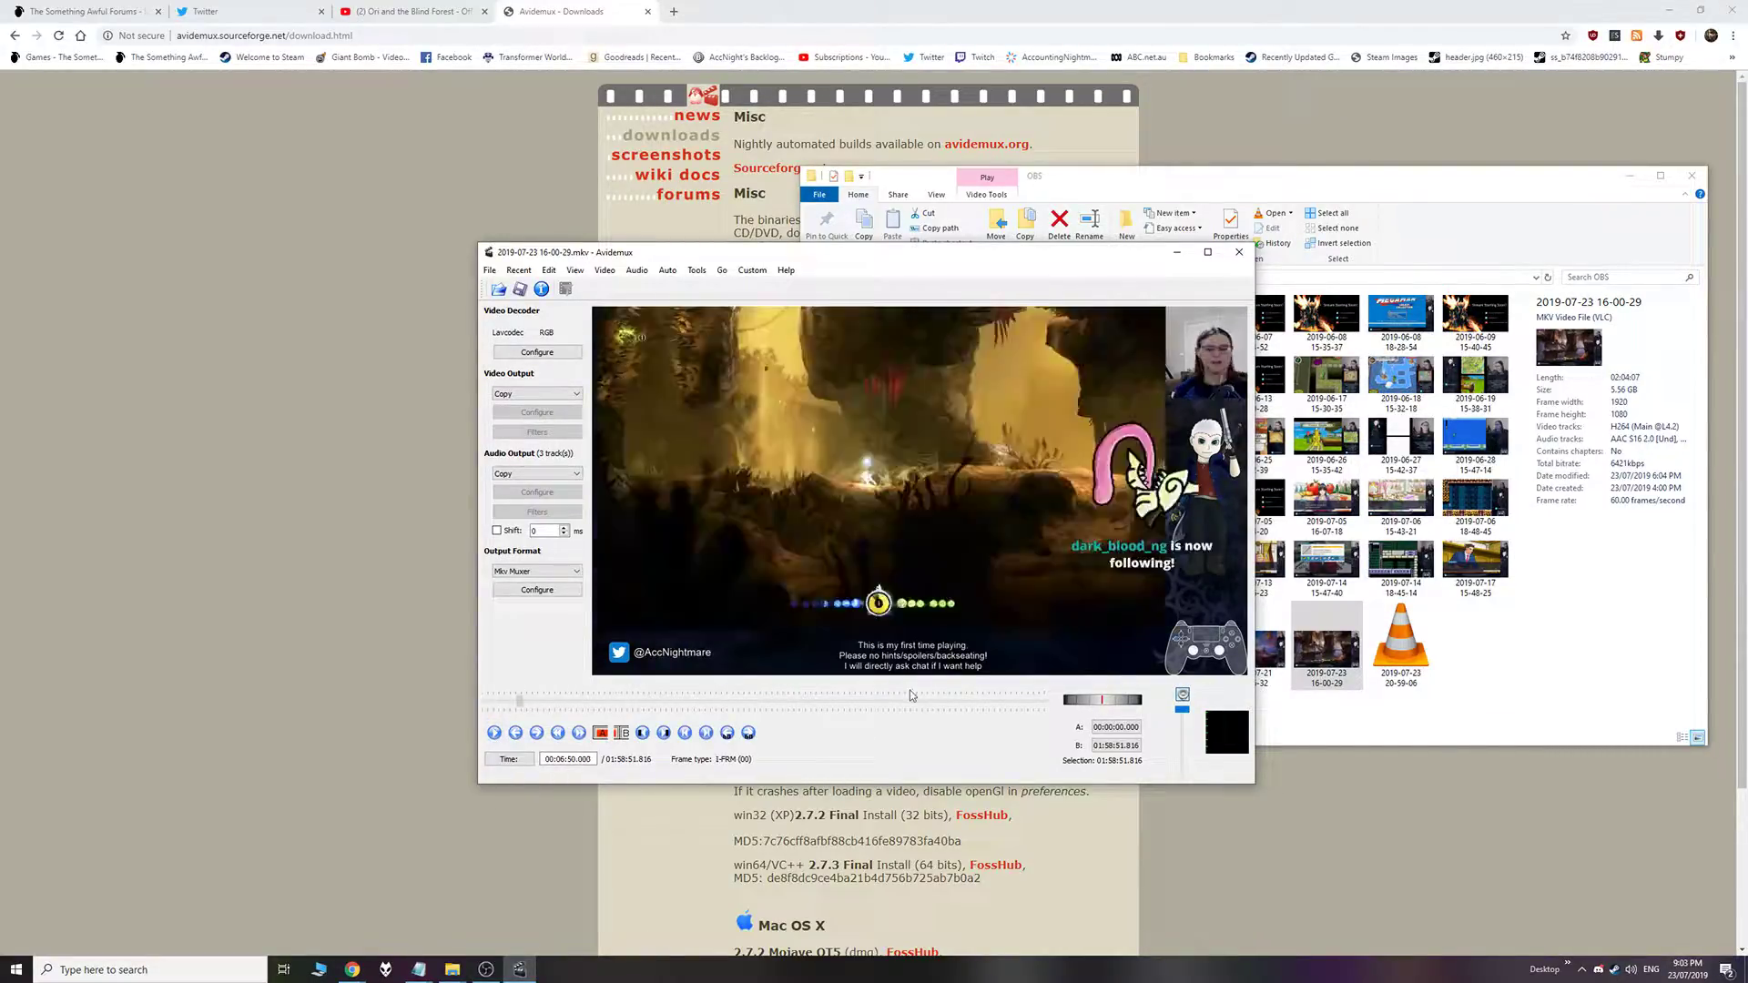
pyautogui.click(900, 702)
pyautogui.click(558, 733)
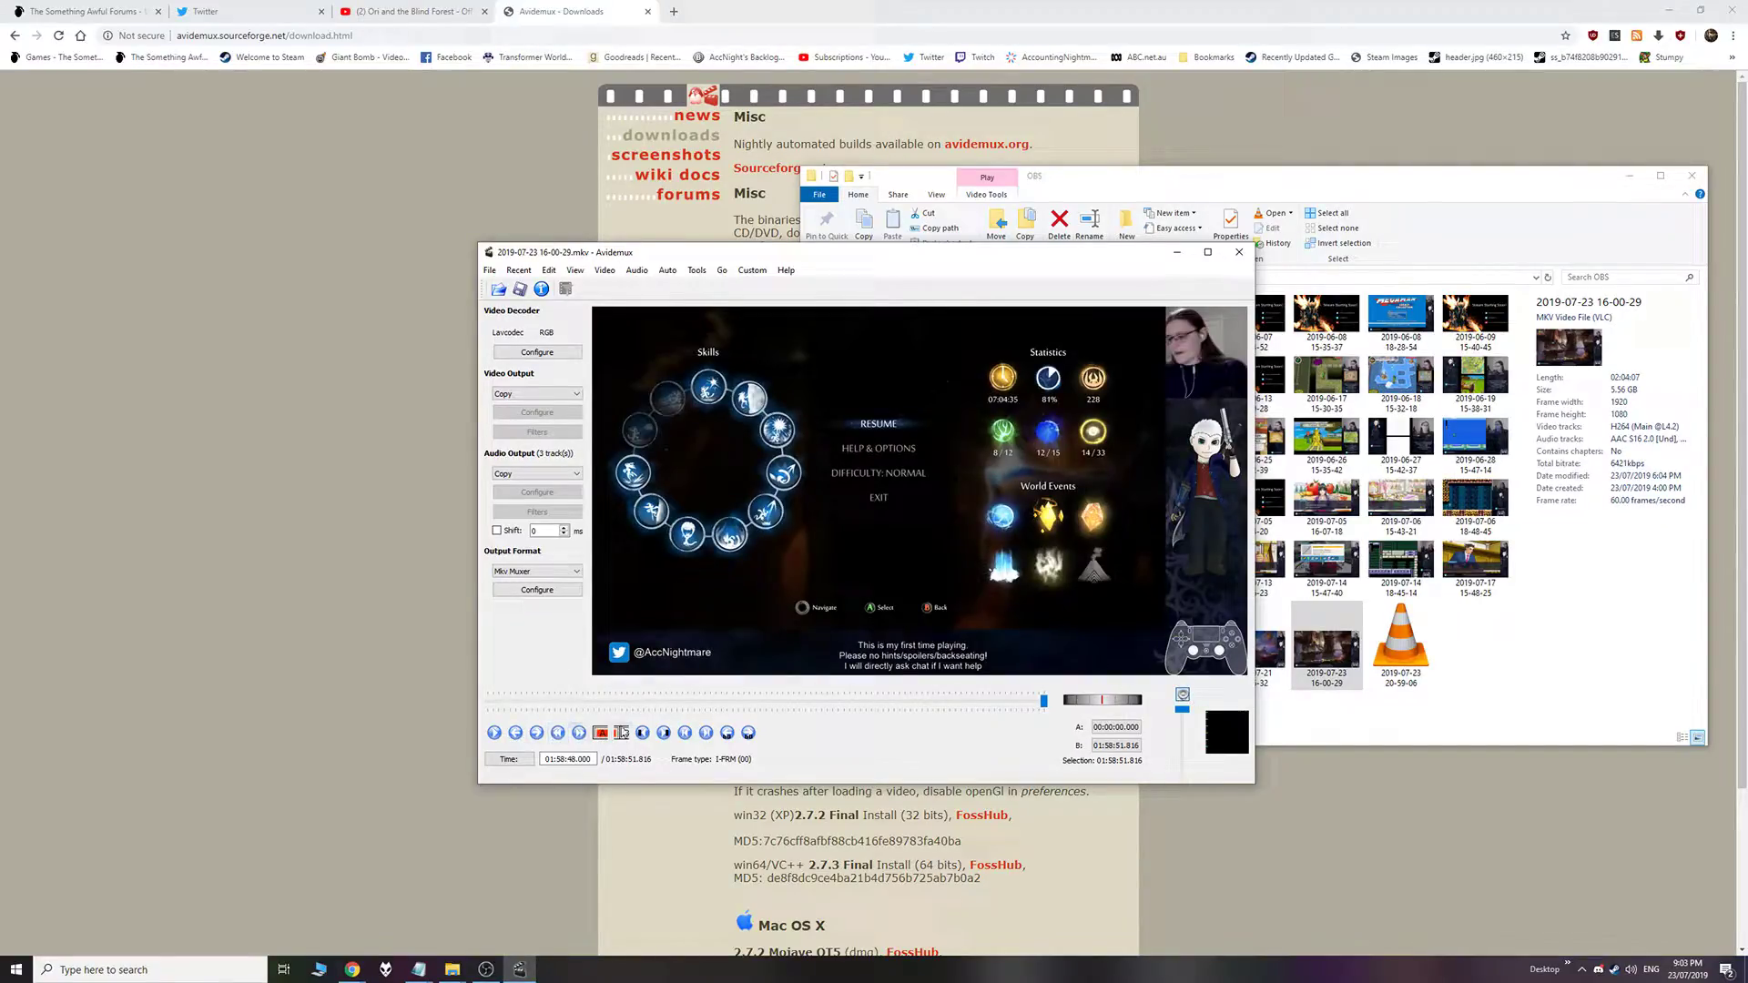
pyautogui.click(558, 733)
pyautogui.click(494, 733)
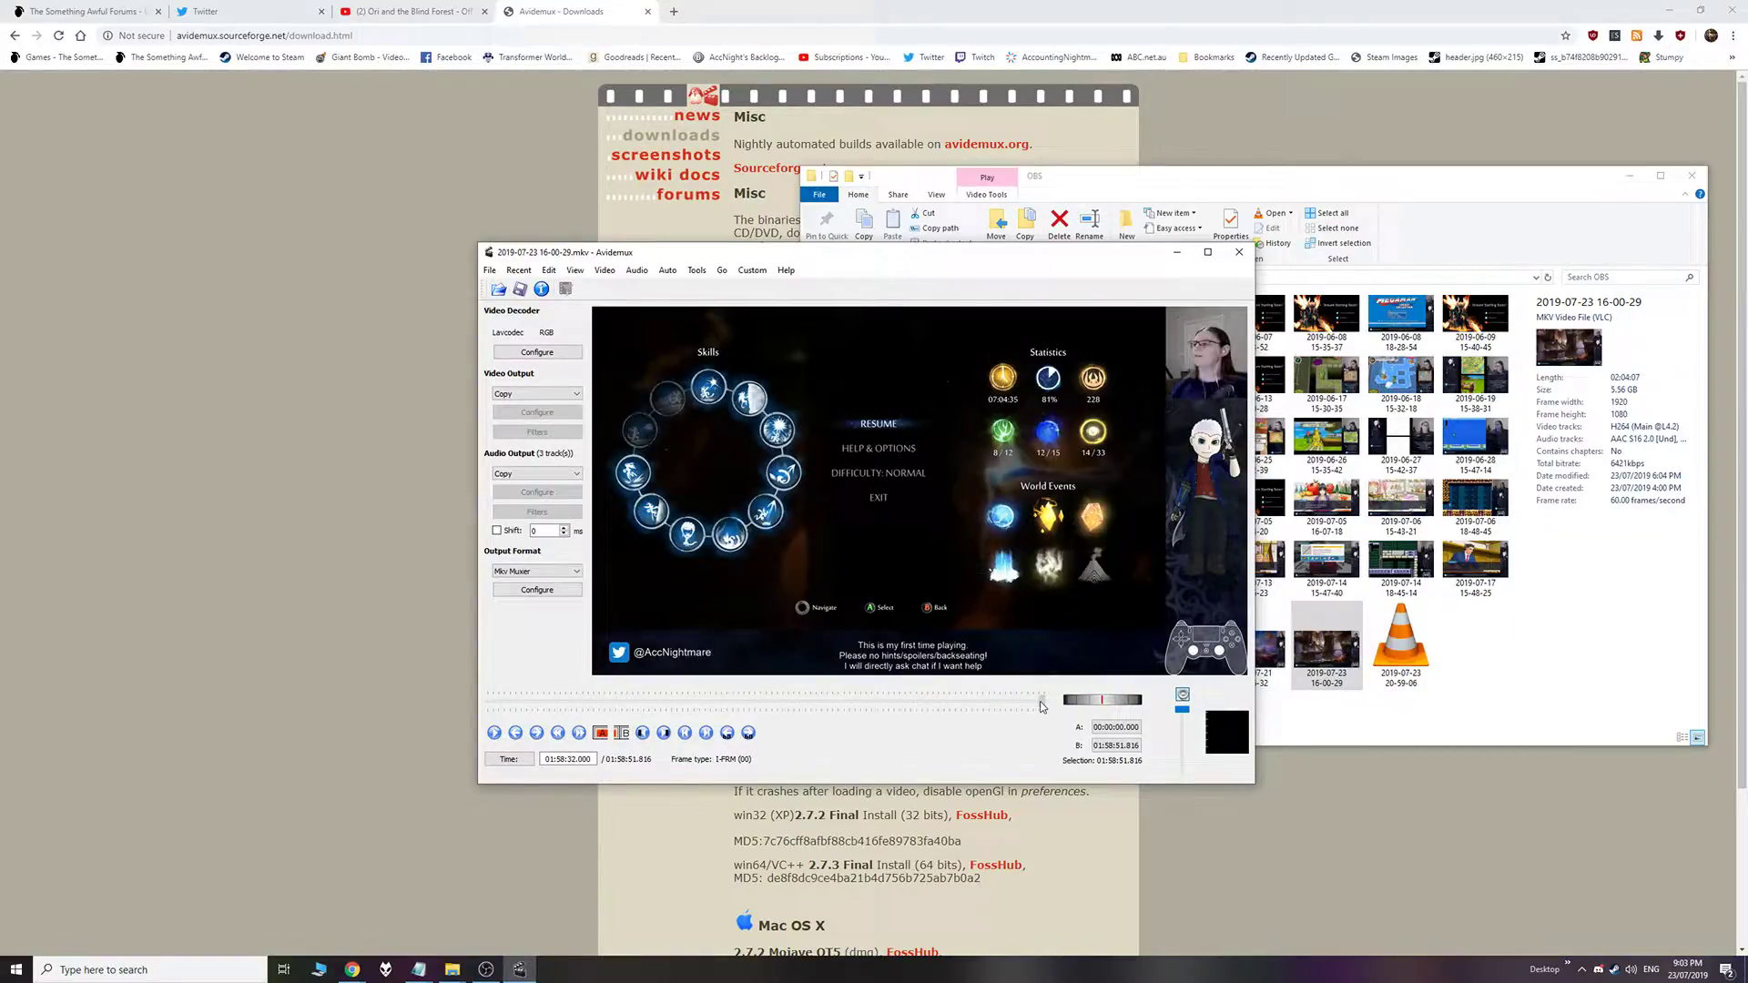
# Pause at 01:58:50.000 on the game's pause menu after checking the Mount Horu map scene
pyautogui.click(1028, 695)
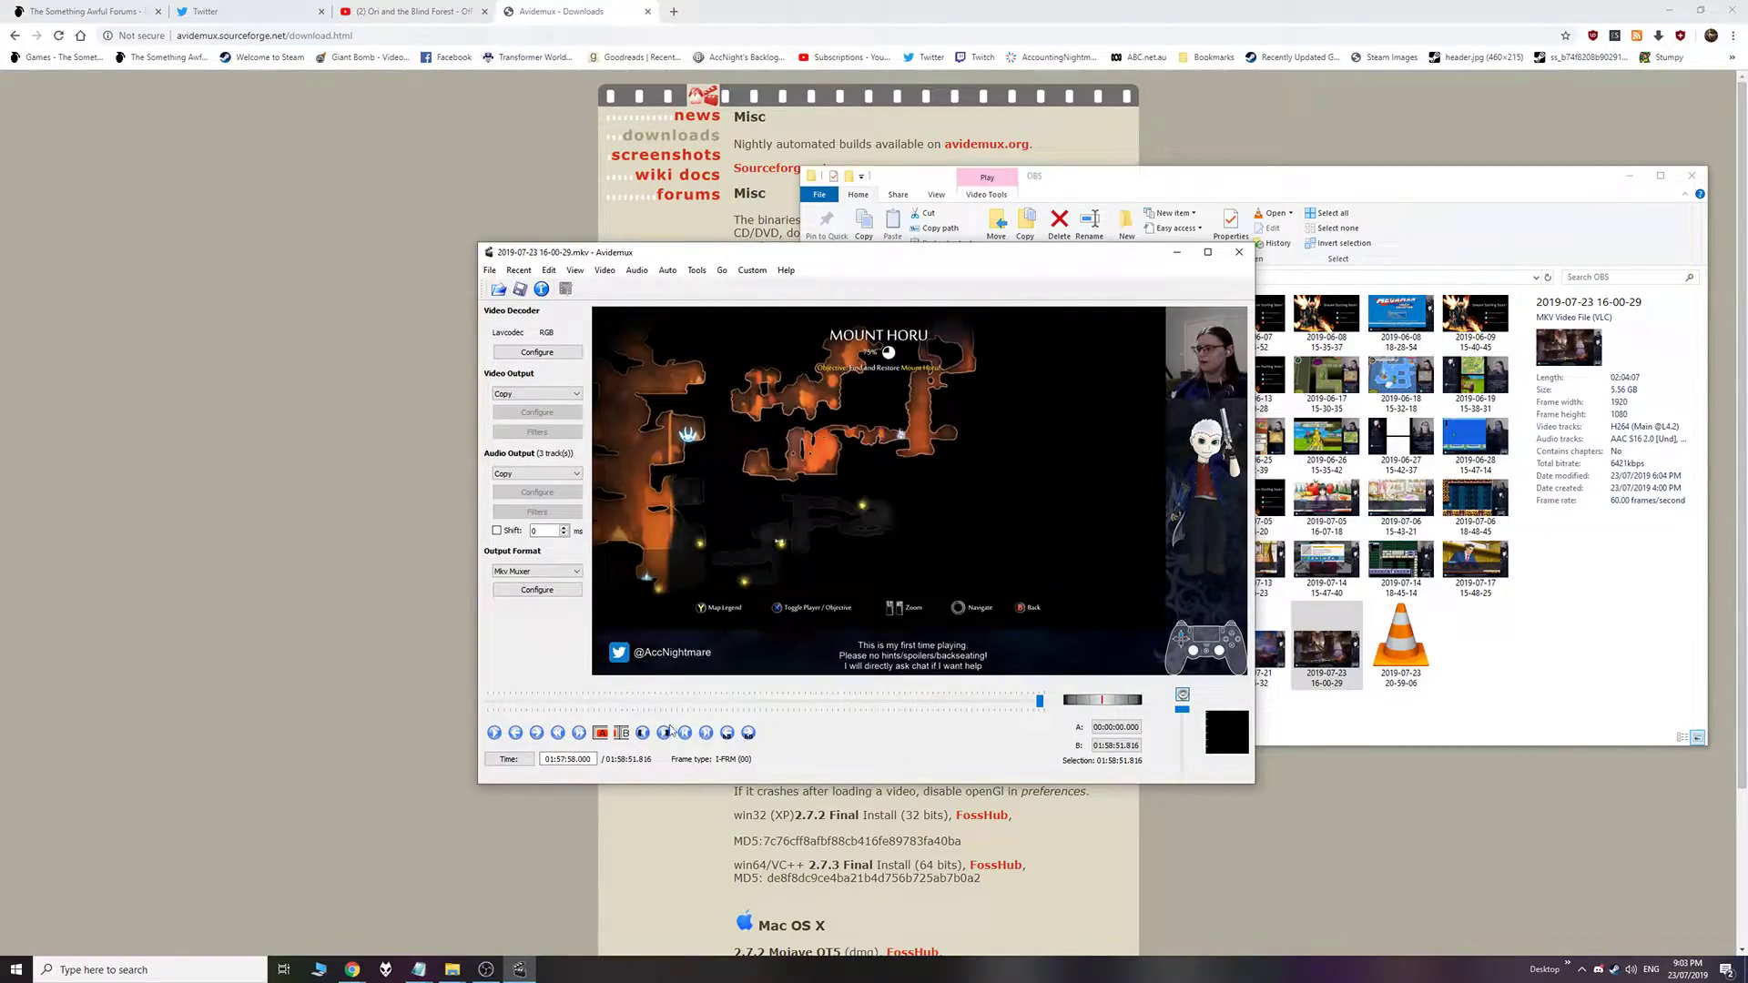
pyautogui.click(1047, 699)
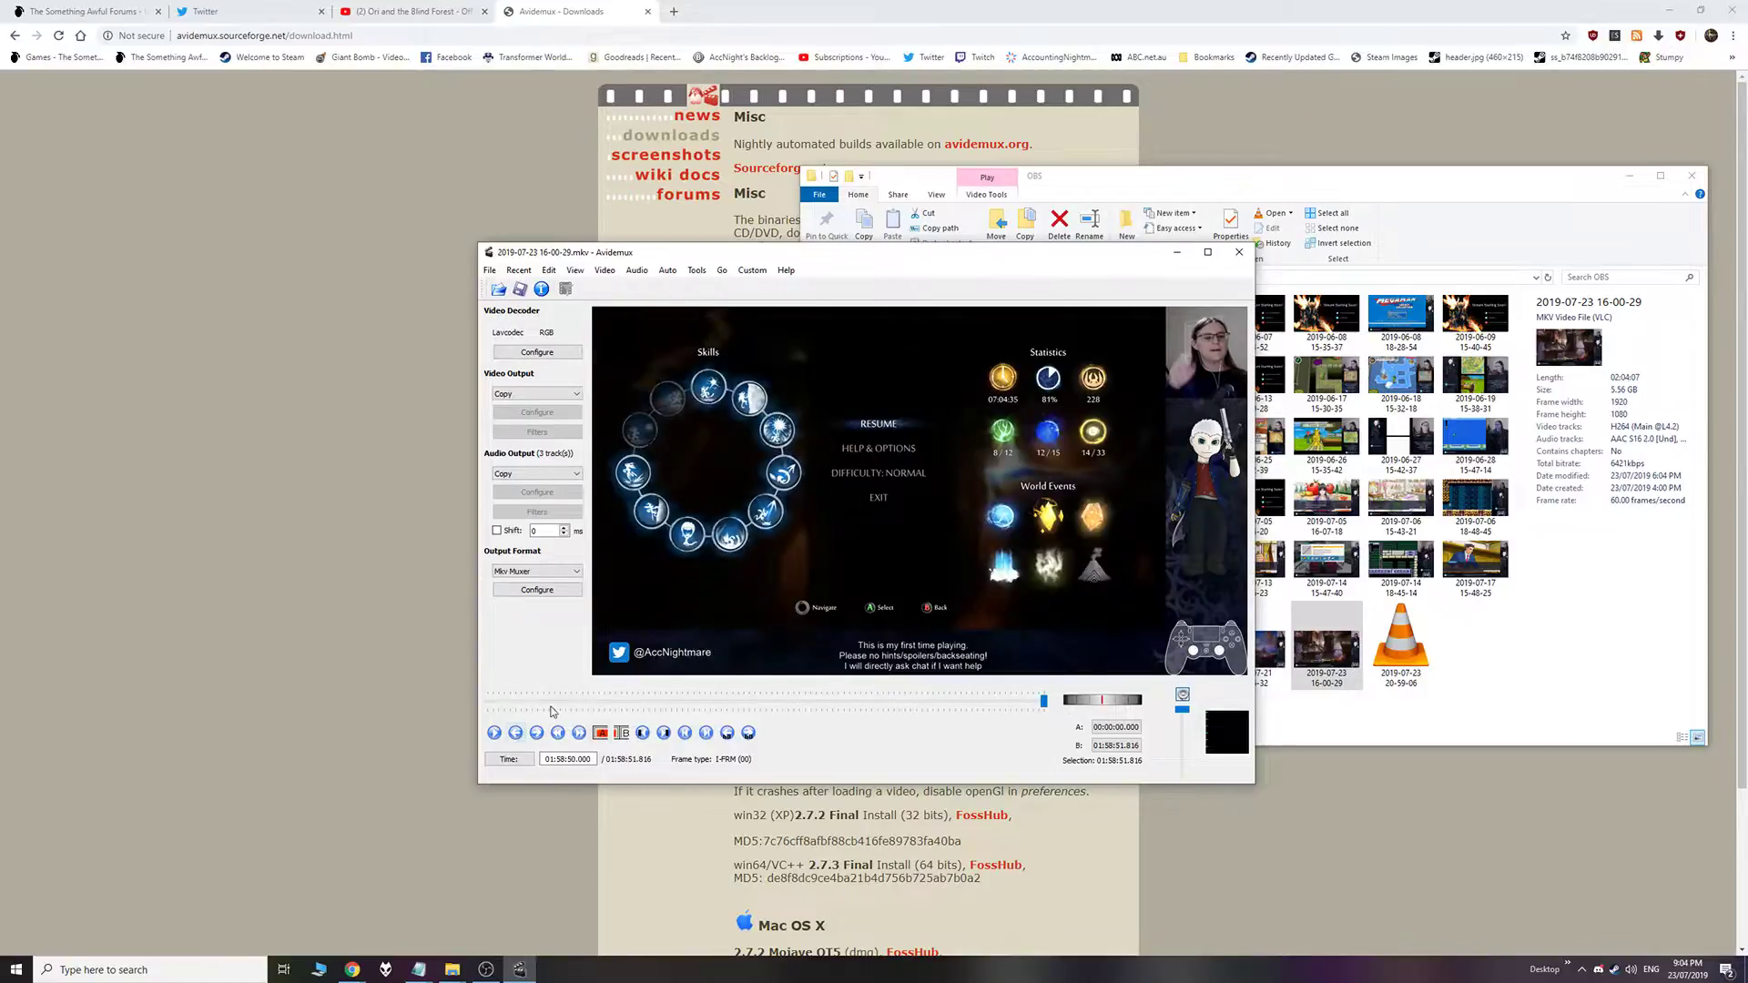
pyautogui.click(558, 733)
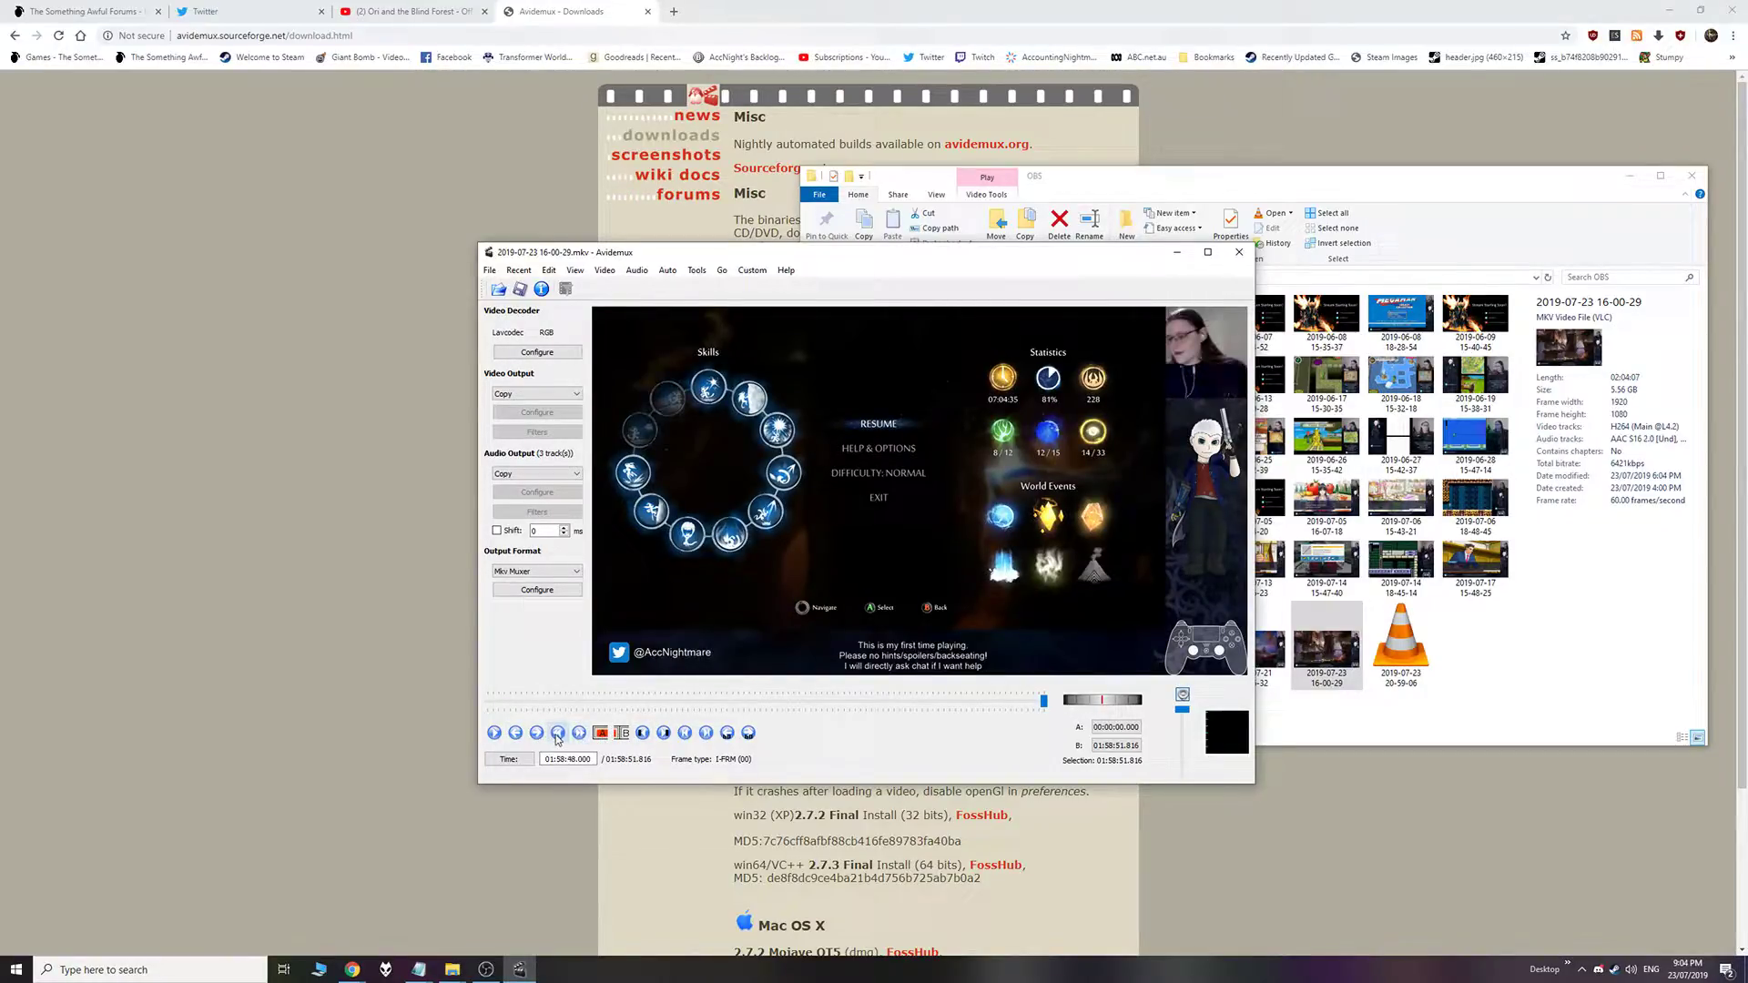
pyautogui.click(579, 733)
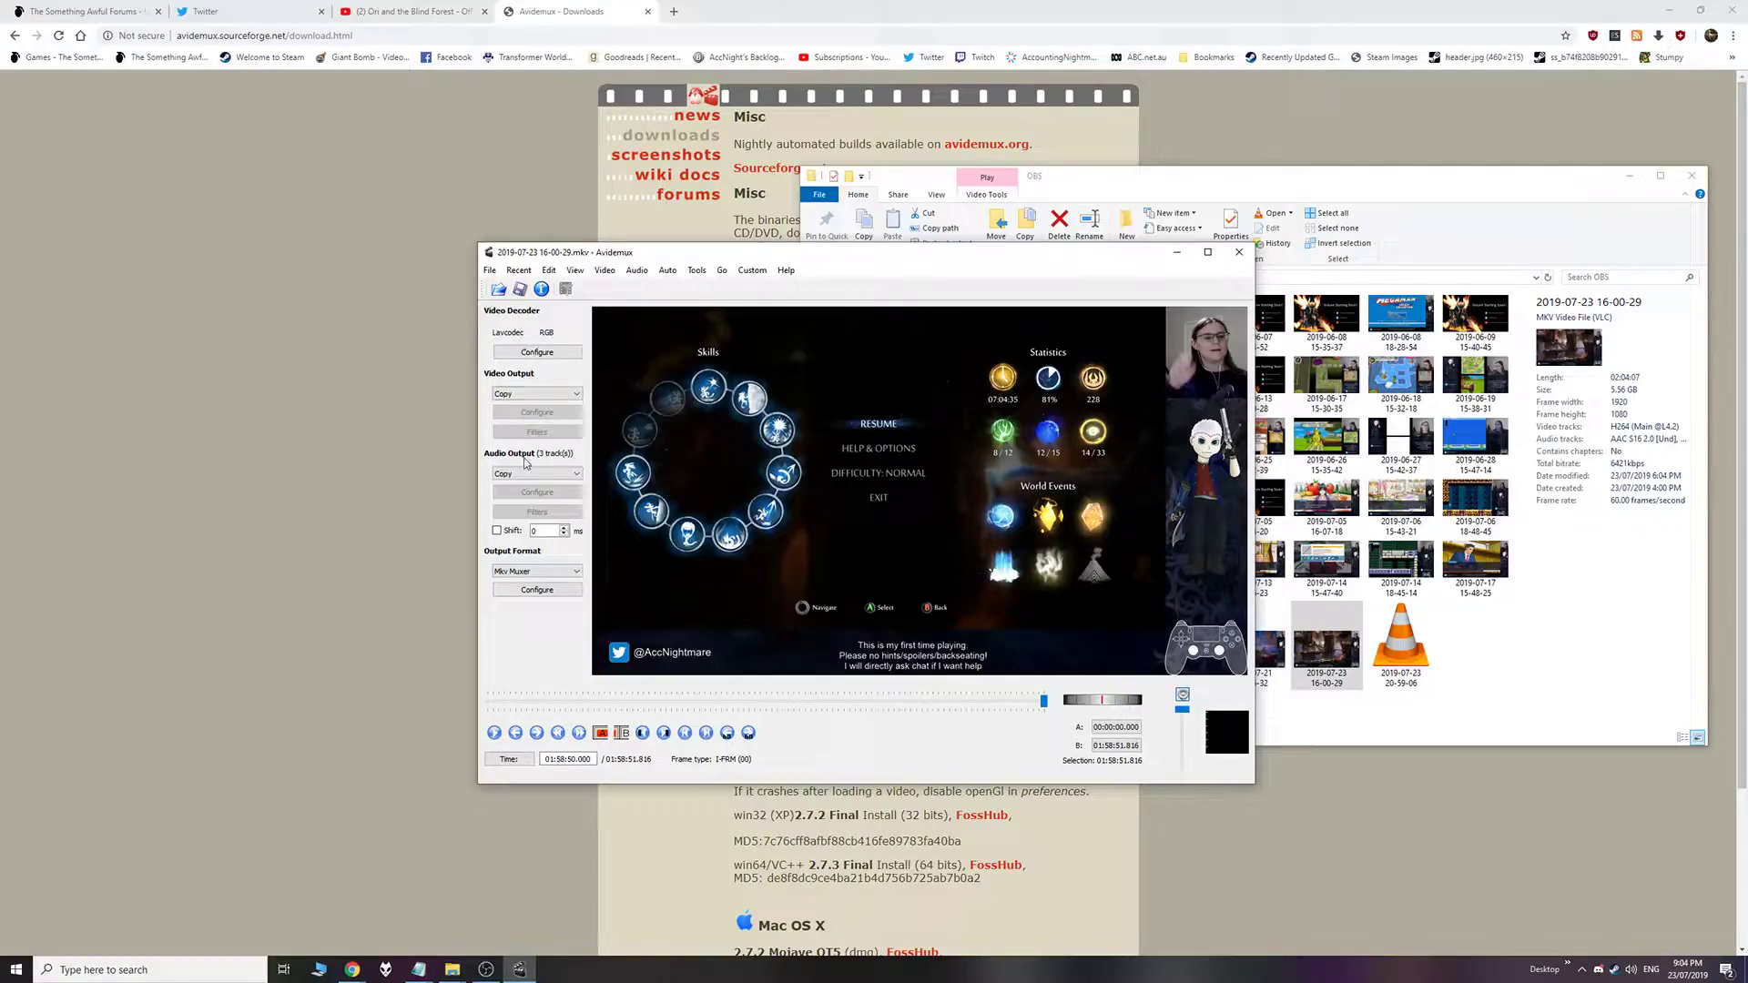
# Check the video decoder options and confirm video and audio output stay on Copy
pyautogui.click(532, 350)
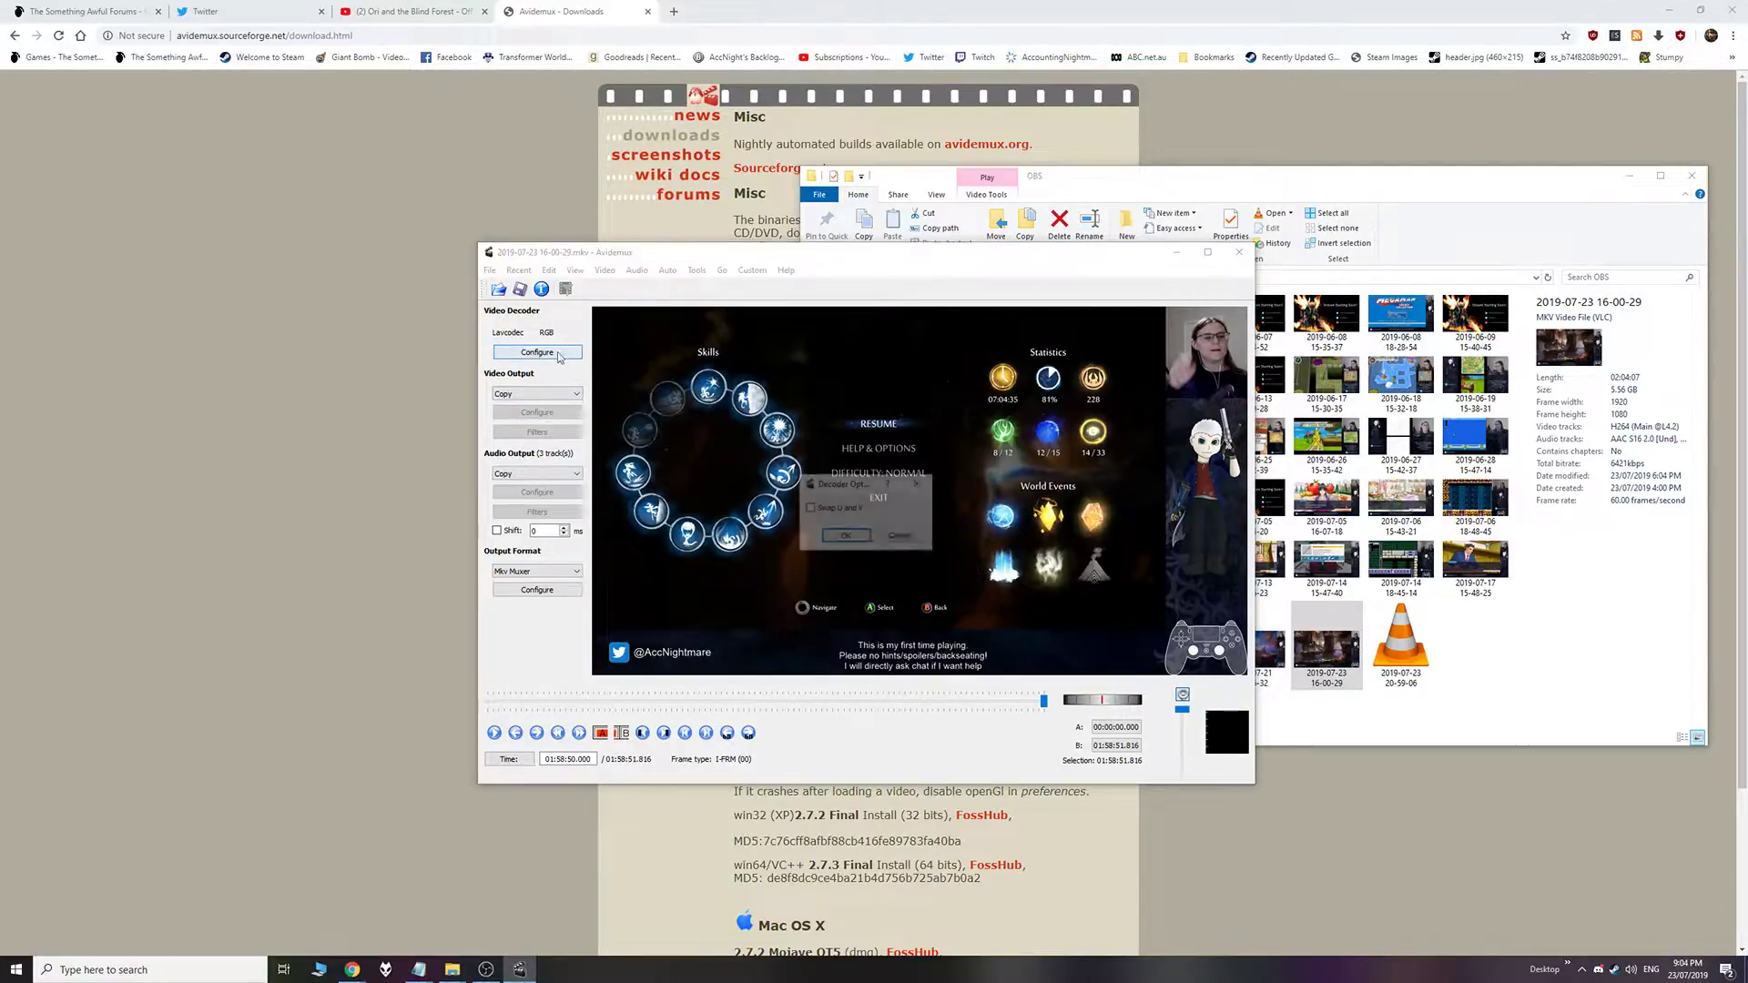
pyautogui.click(906, 537)
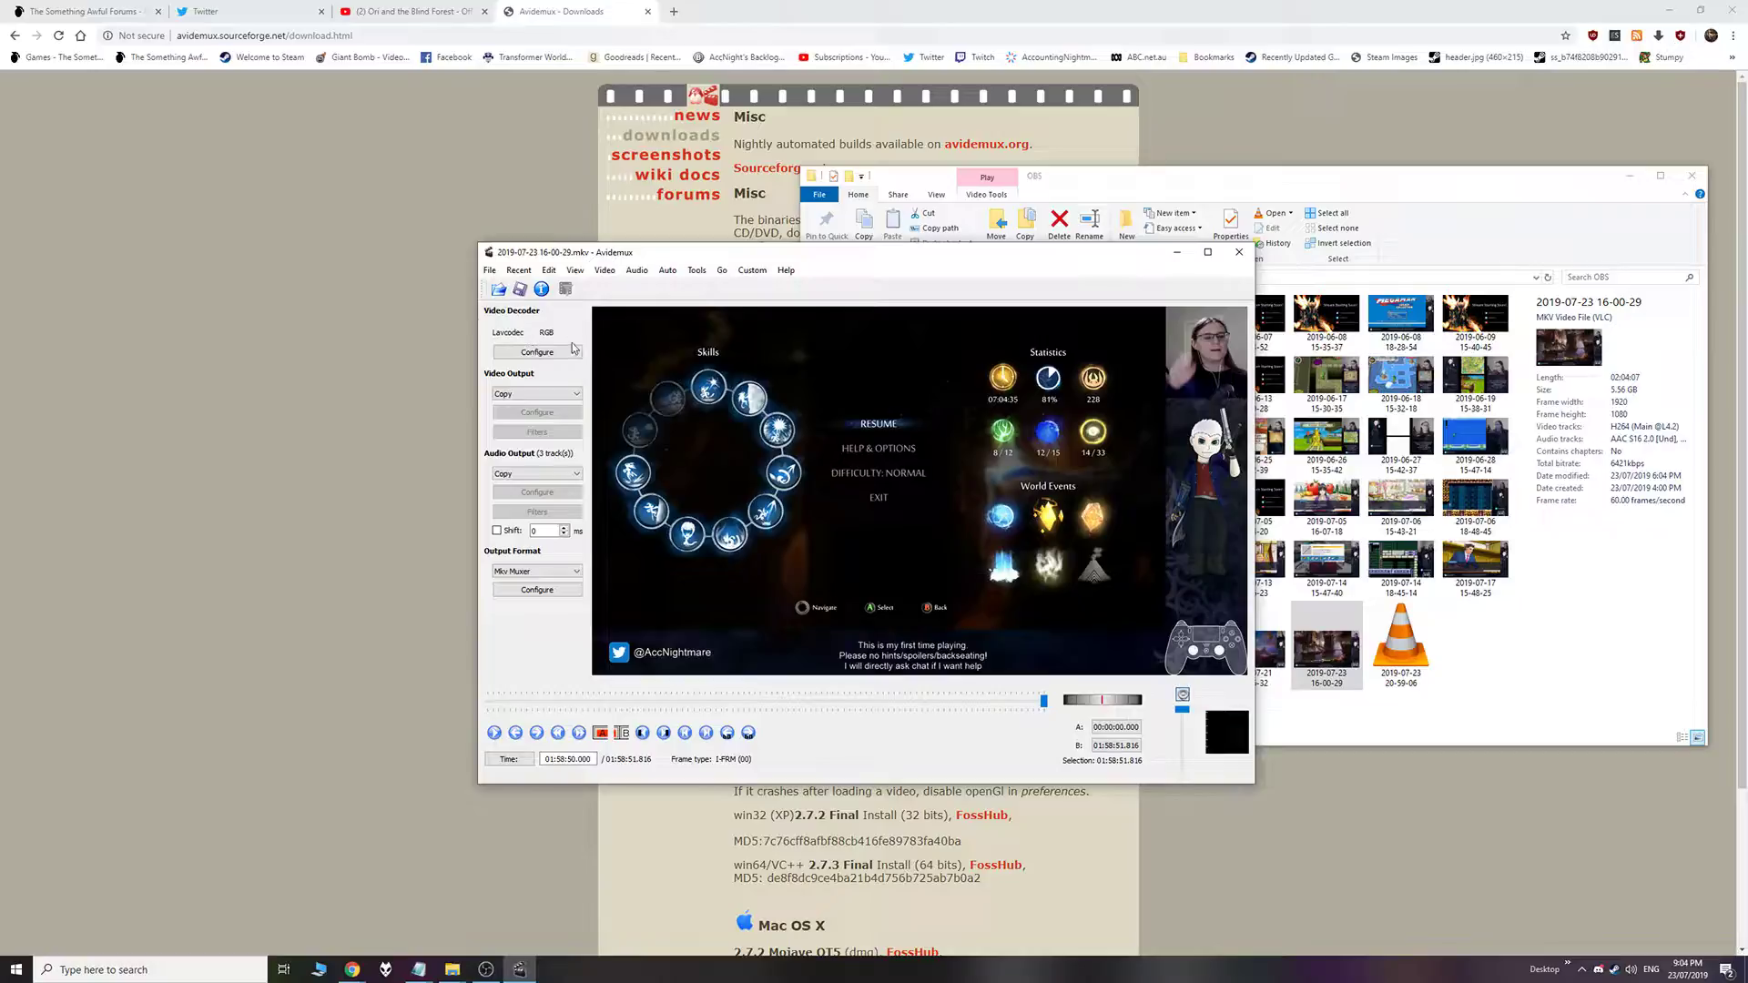
pyautogui.click(554, 393)
pyautogui.click(506, 403)
pyautogui.click(538, 474)
# Set the output format to MP4 Muxer
pyautogui.click(529, 572)
pyautogui.click(525, 611)
pyautogui.click(555, 572)
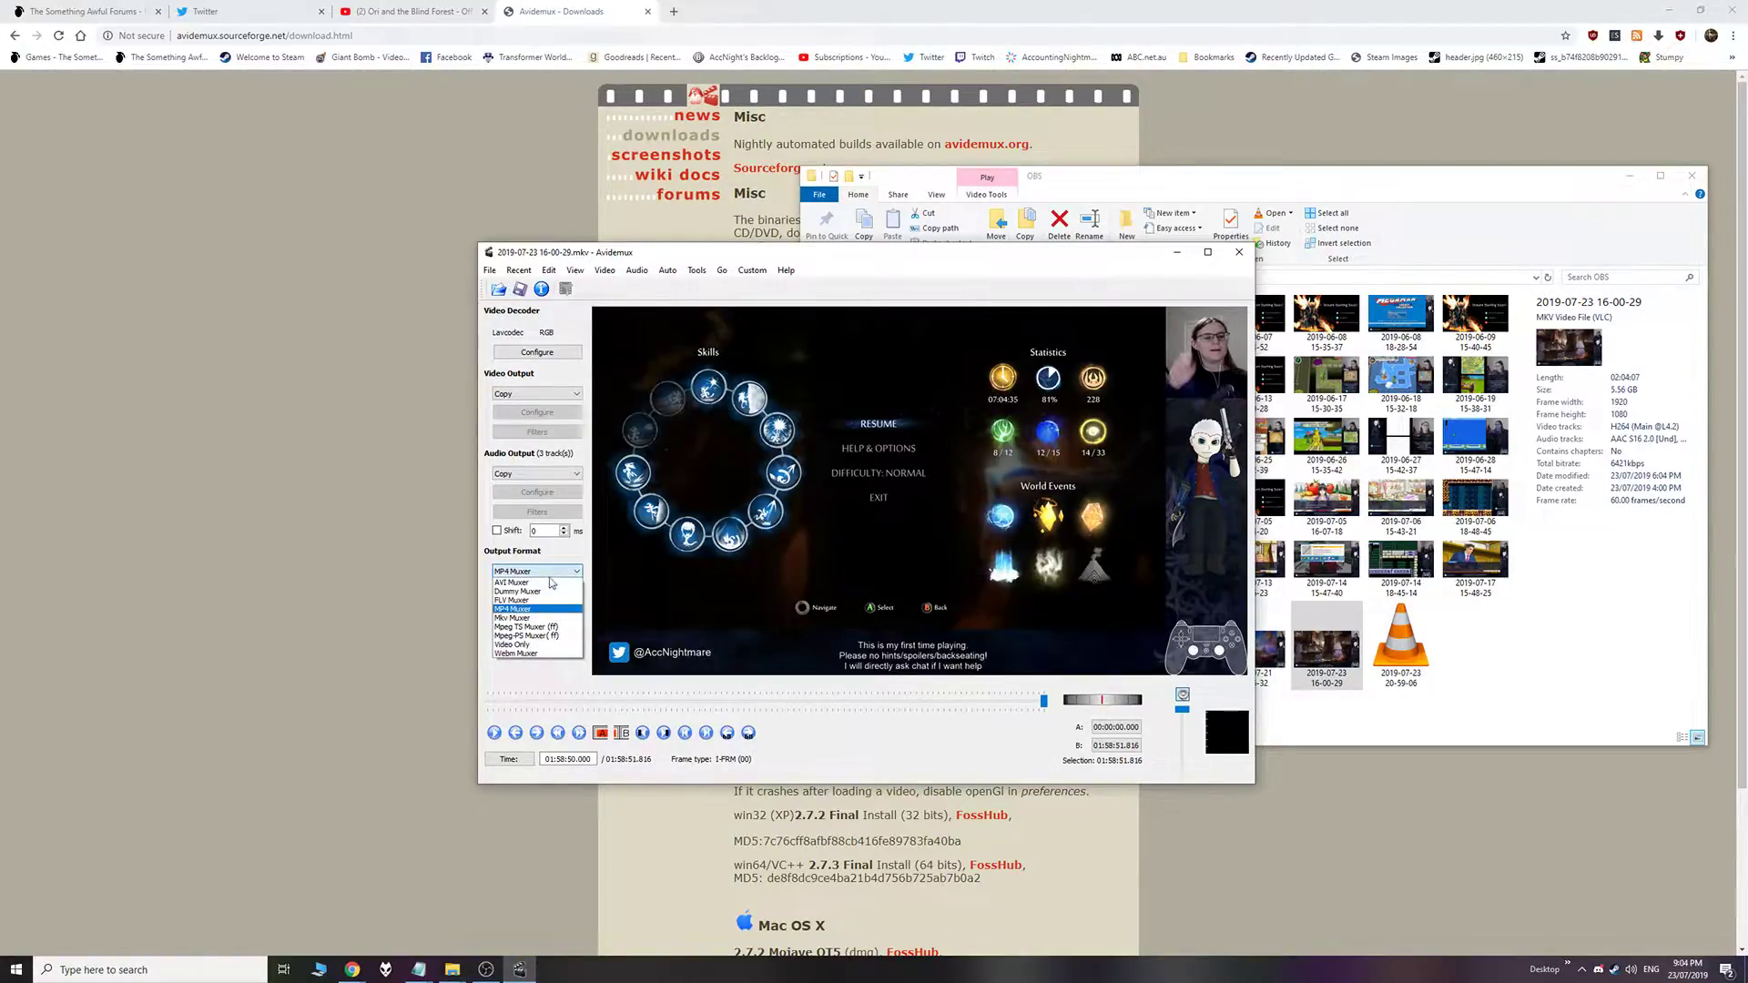
pyautogui.click(512, 608)
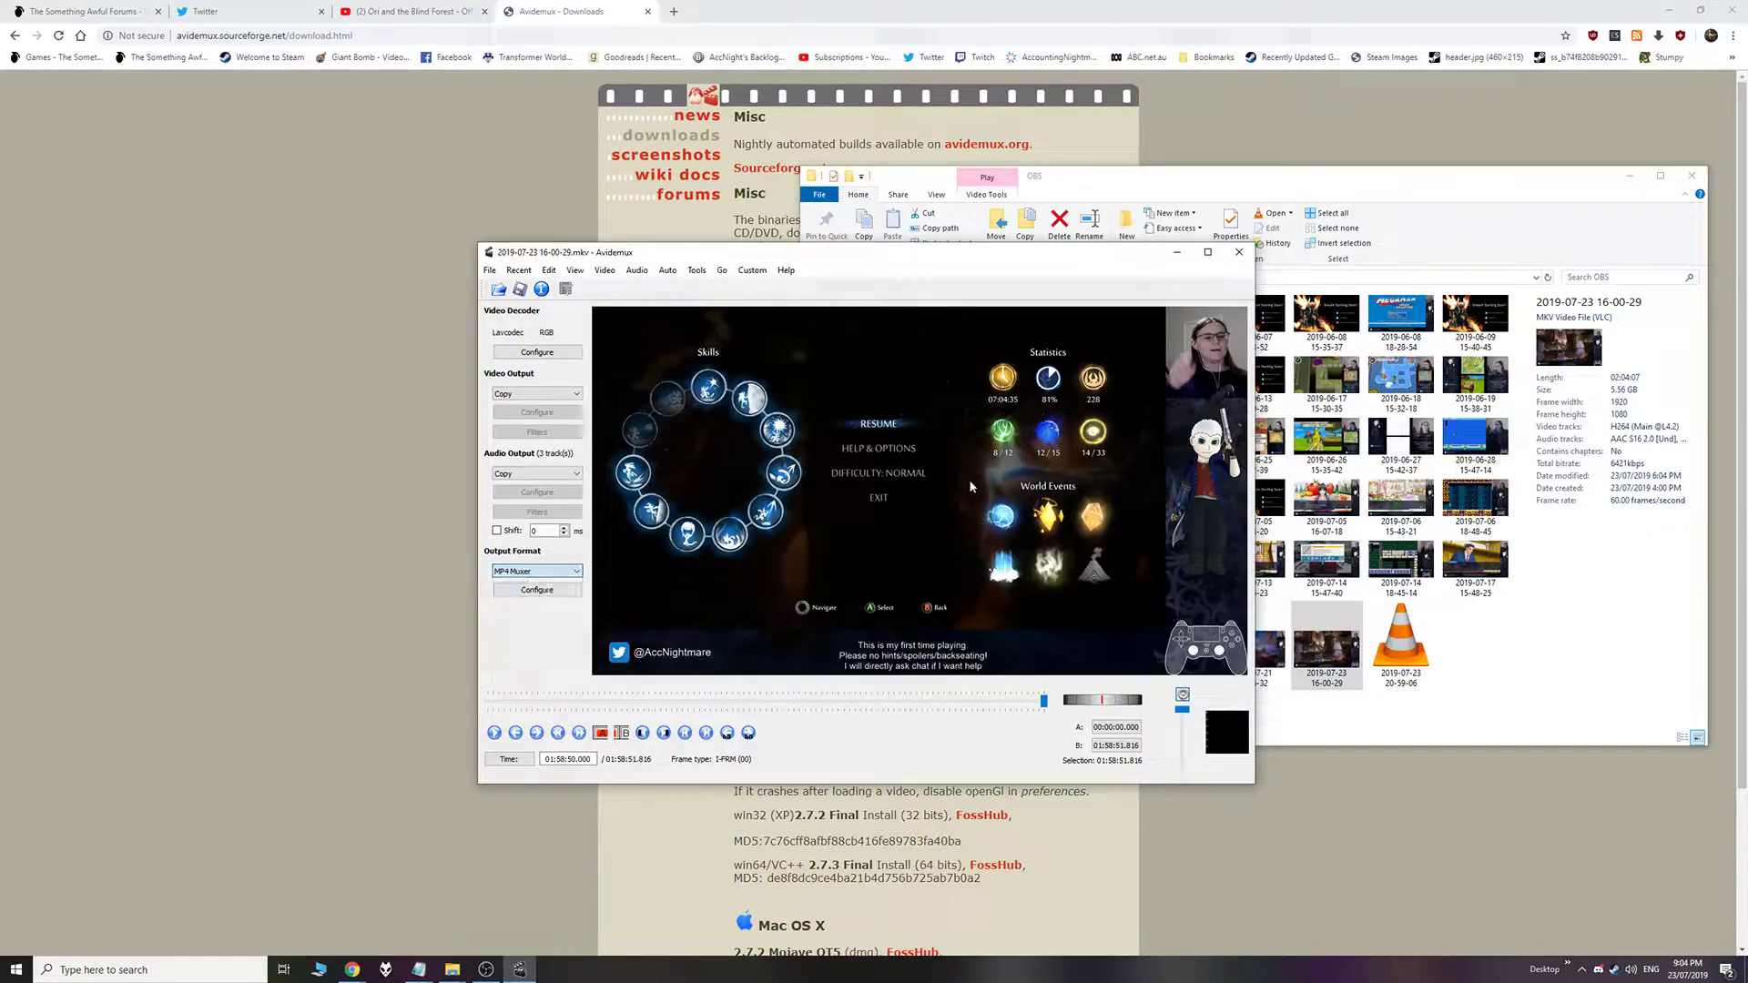
# Save to the Streams folder as '19-07-23 - Ori and the Blind Forest - Blind Playthrough (Part 2).mp4'
pyautogui.click(520, 290)
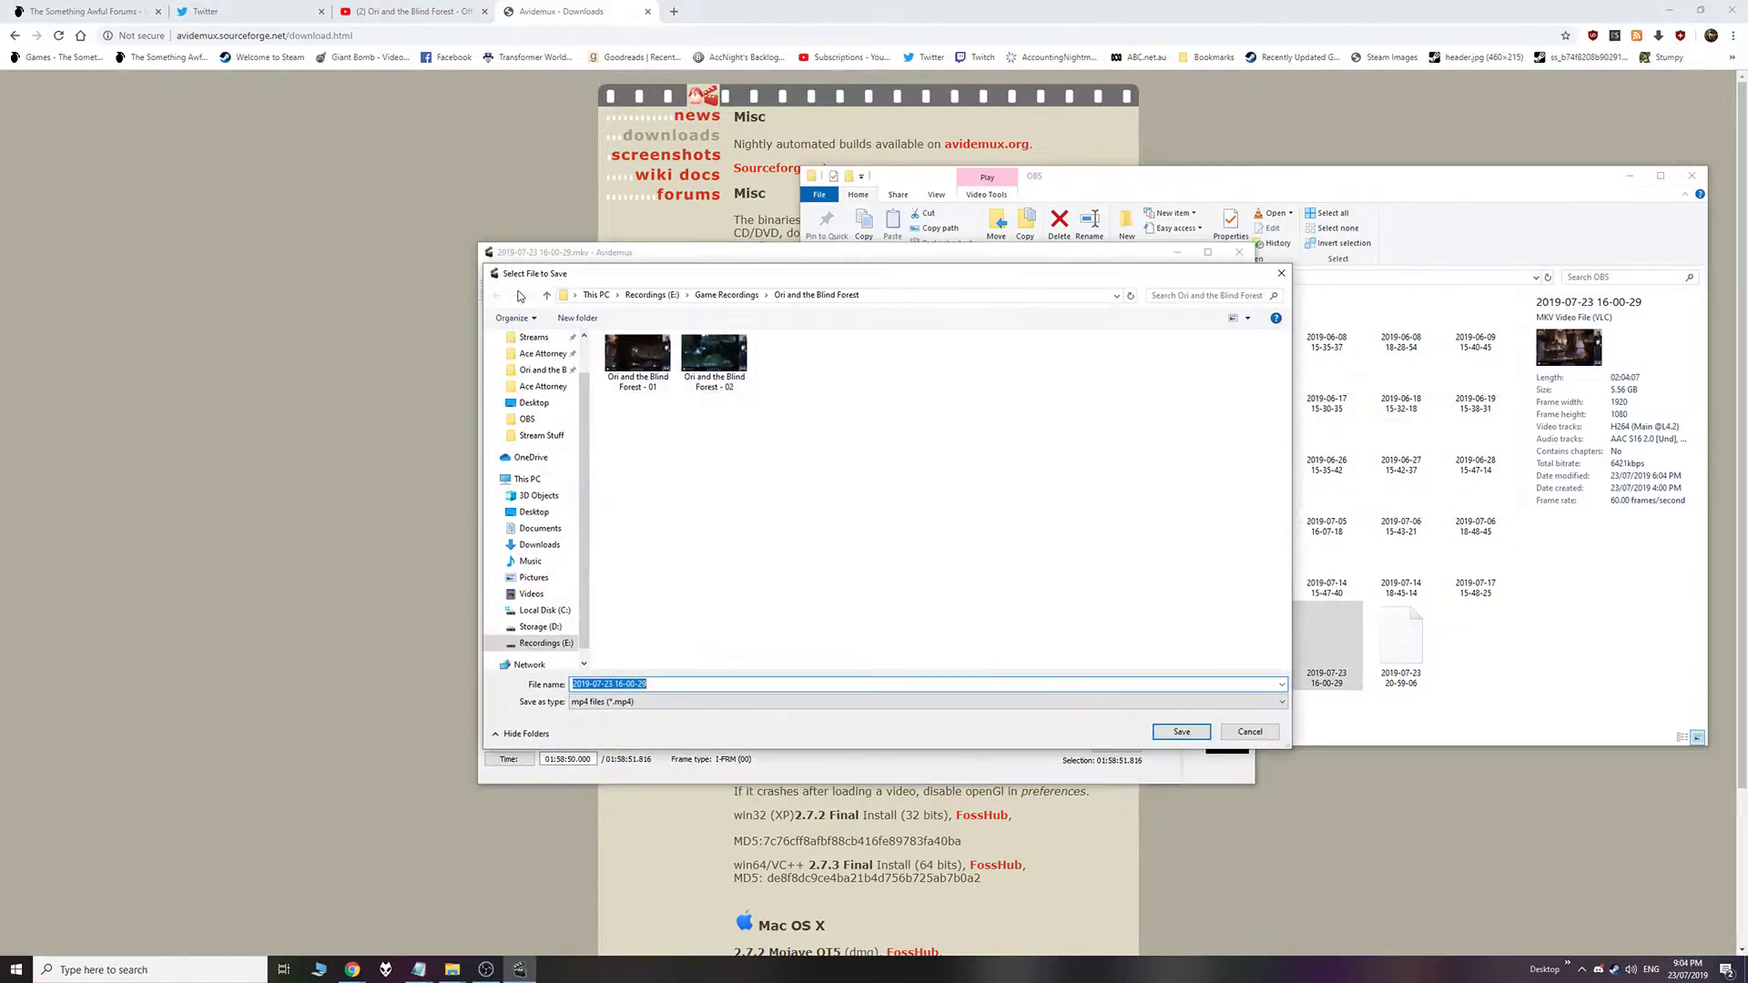
pyautogui.click(536, 339)
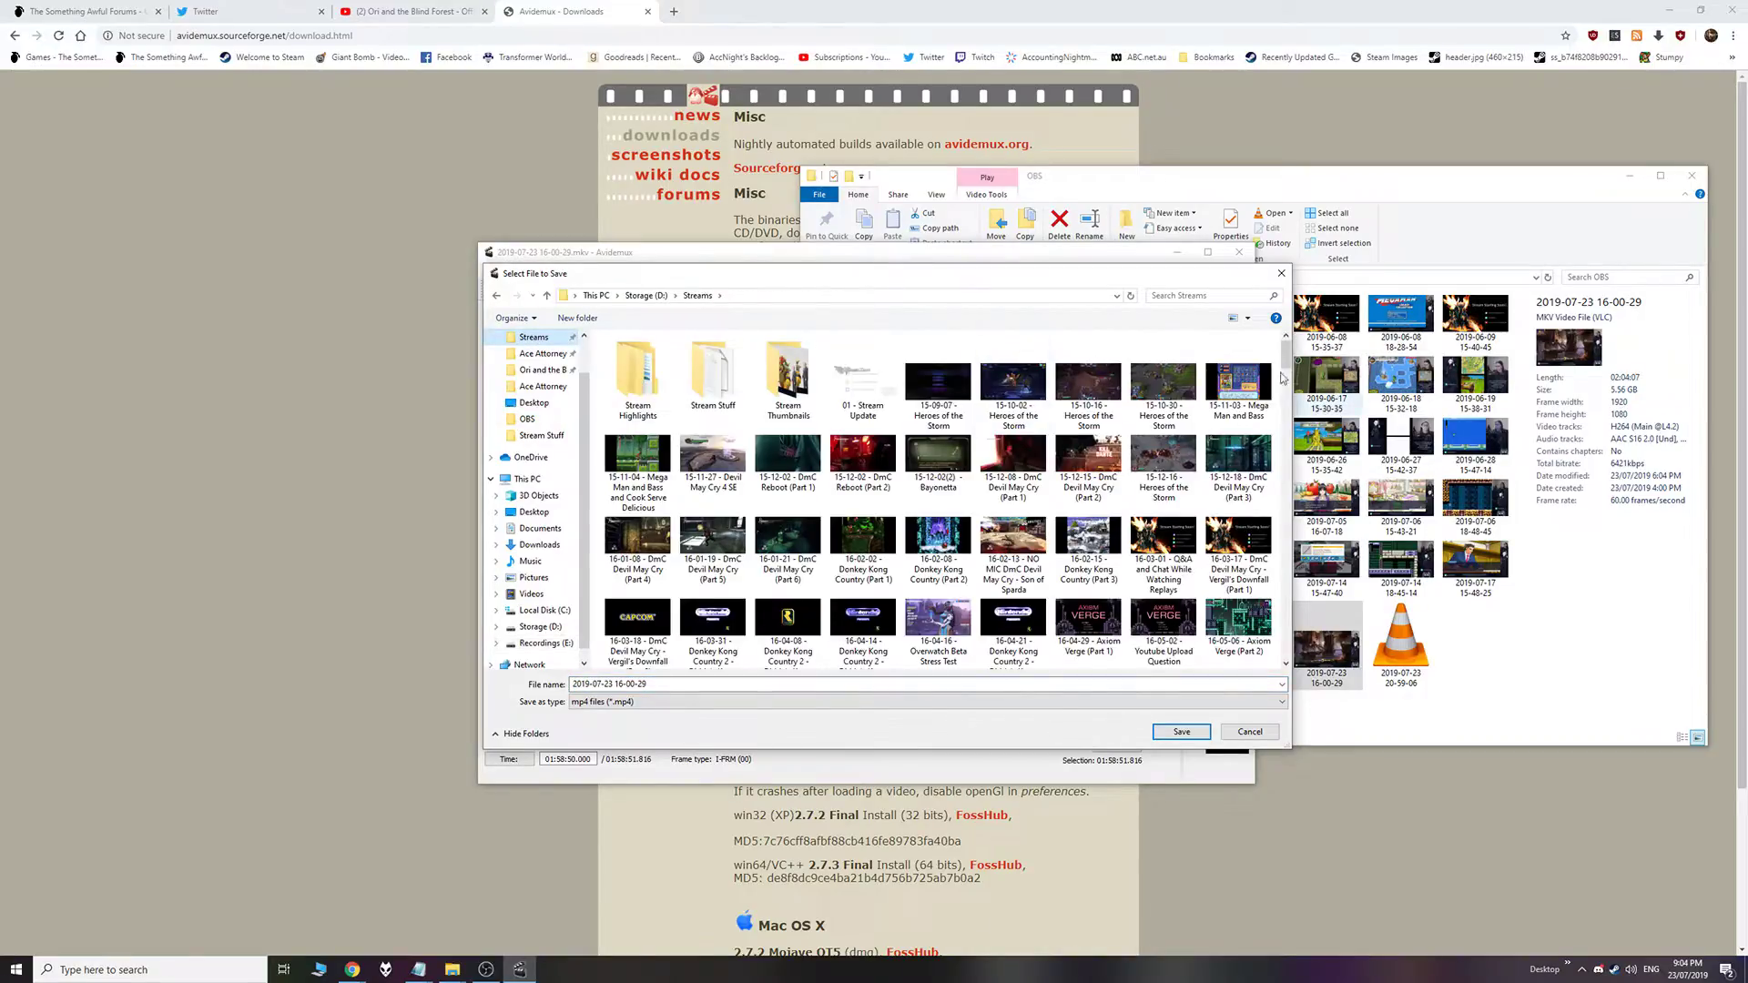
pyautogui.moveTo(1286, 346); pyautogui.dragTo(1294, 660)
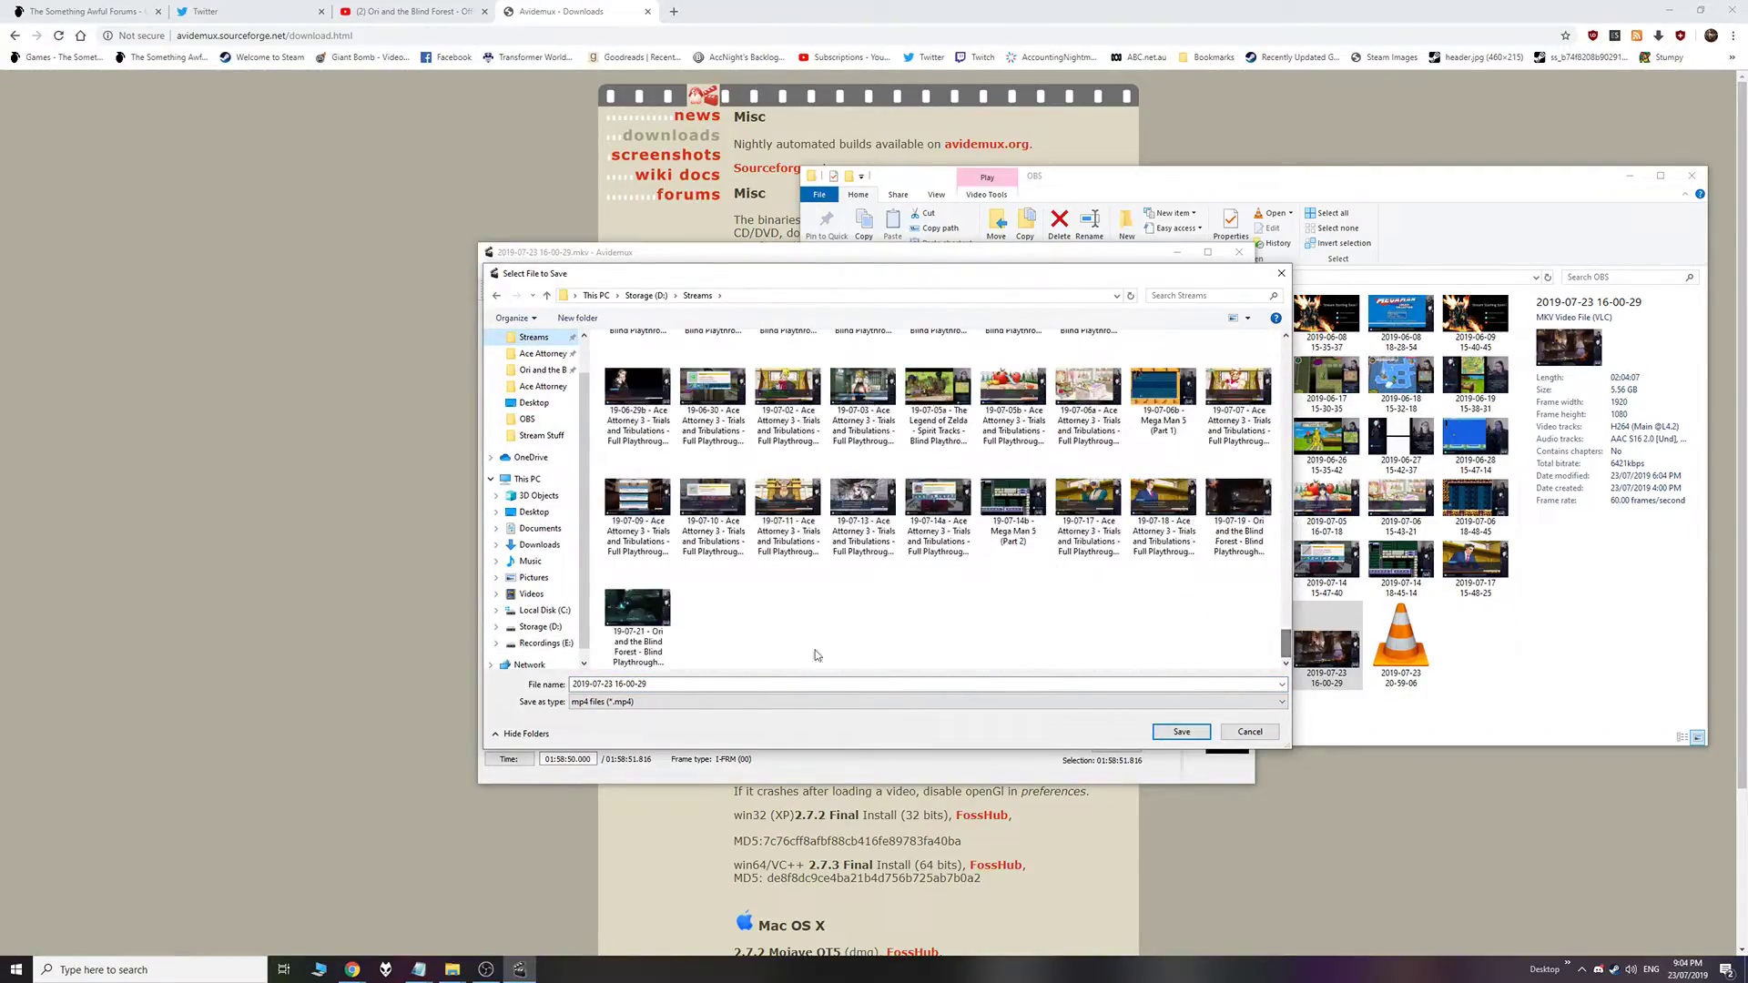
pyautogui.click(642, 612)
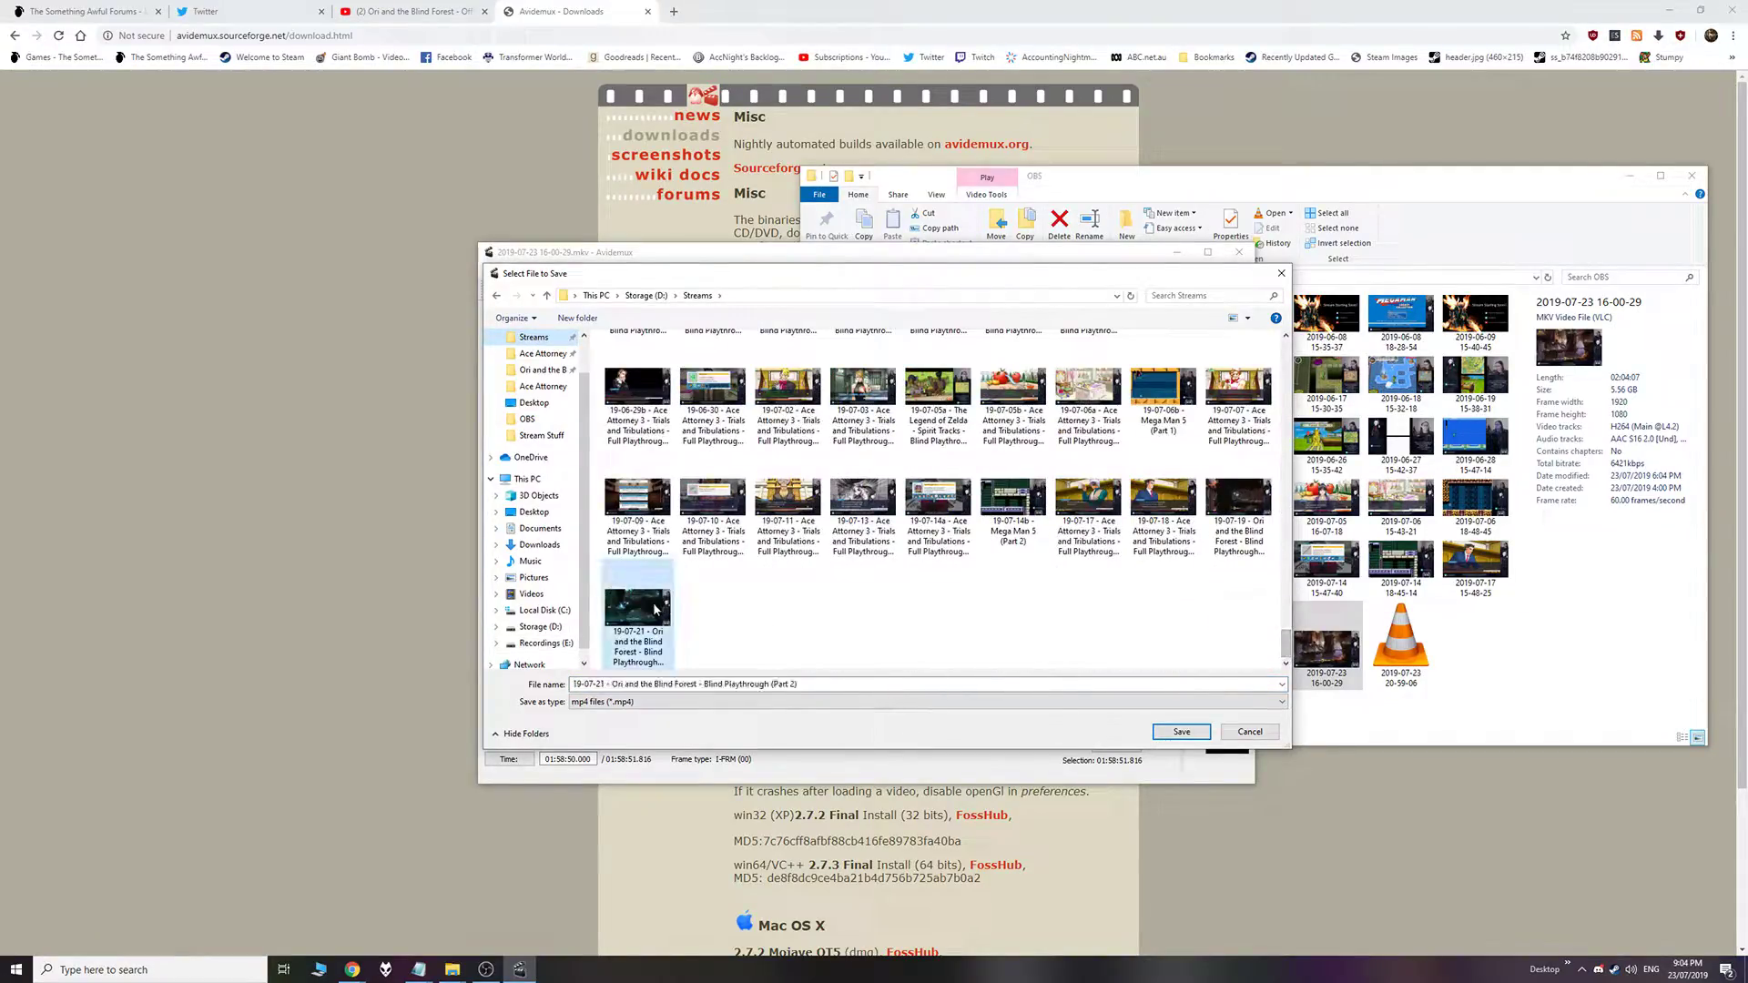
pyautogui.click(569, 684)
pyautogui.click(600, 683)
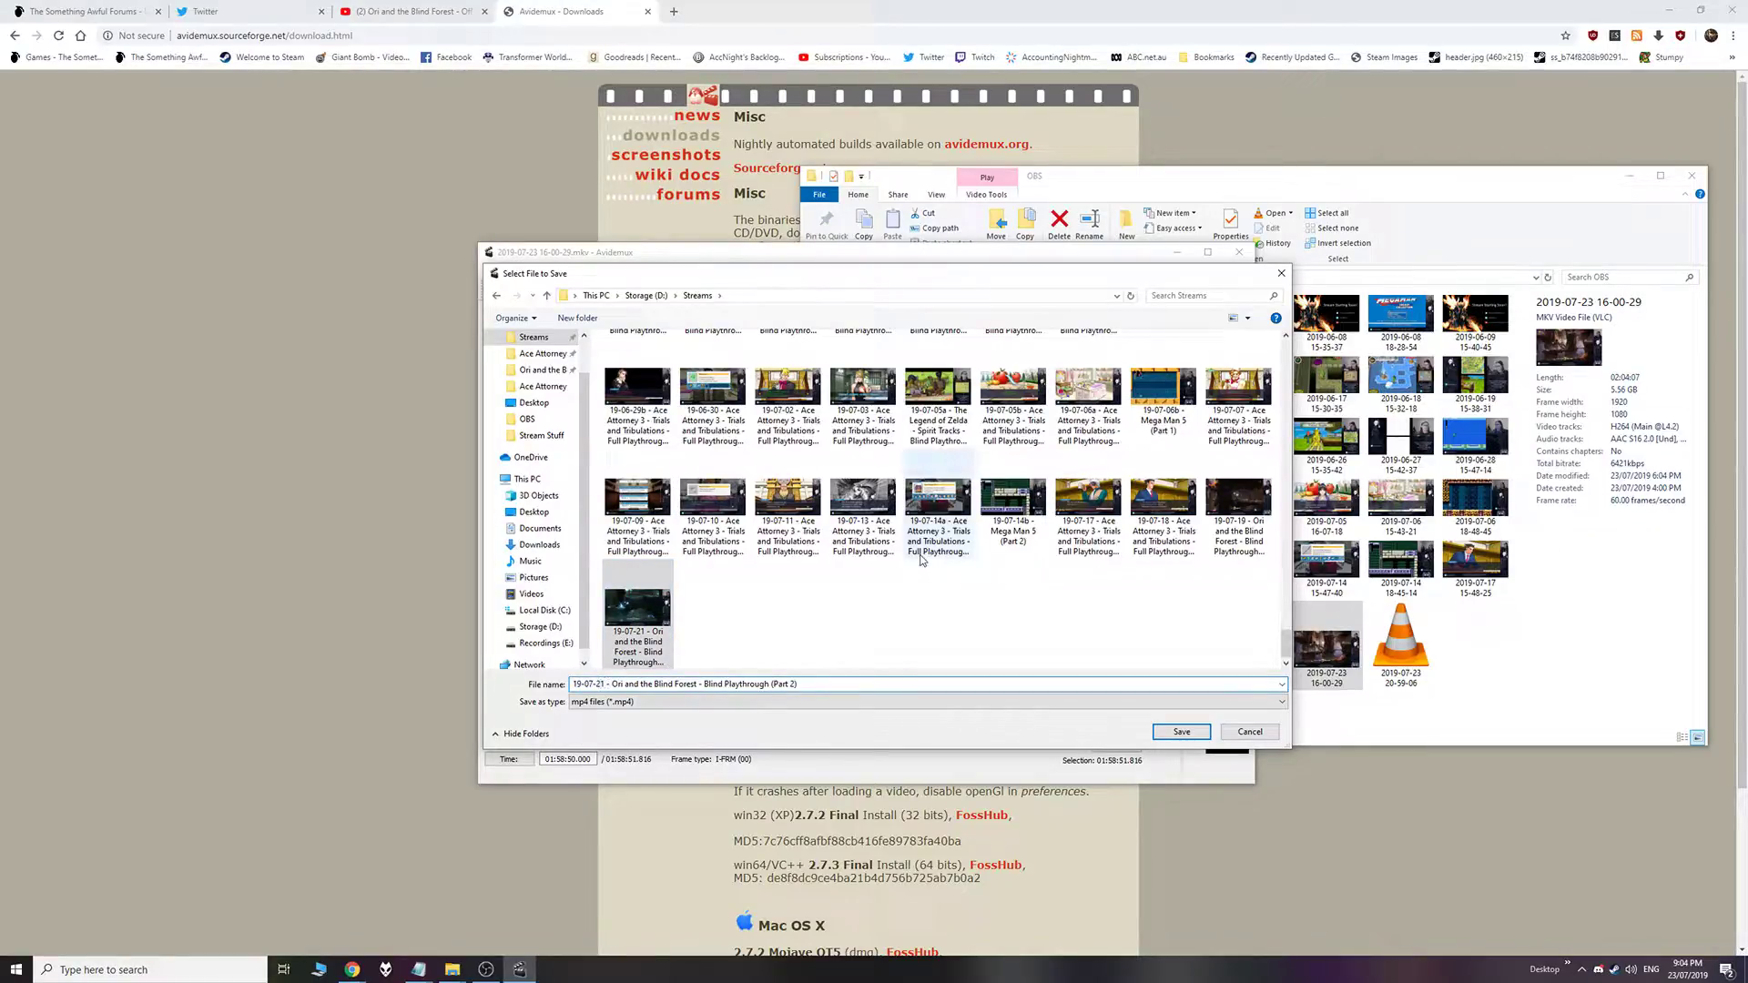
pyautogui.press('Delete')
pyautogui.write('3')
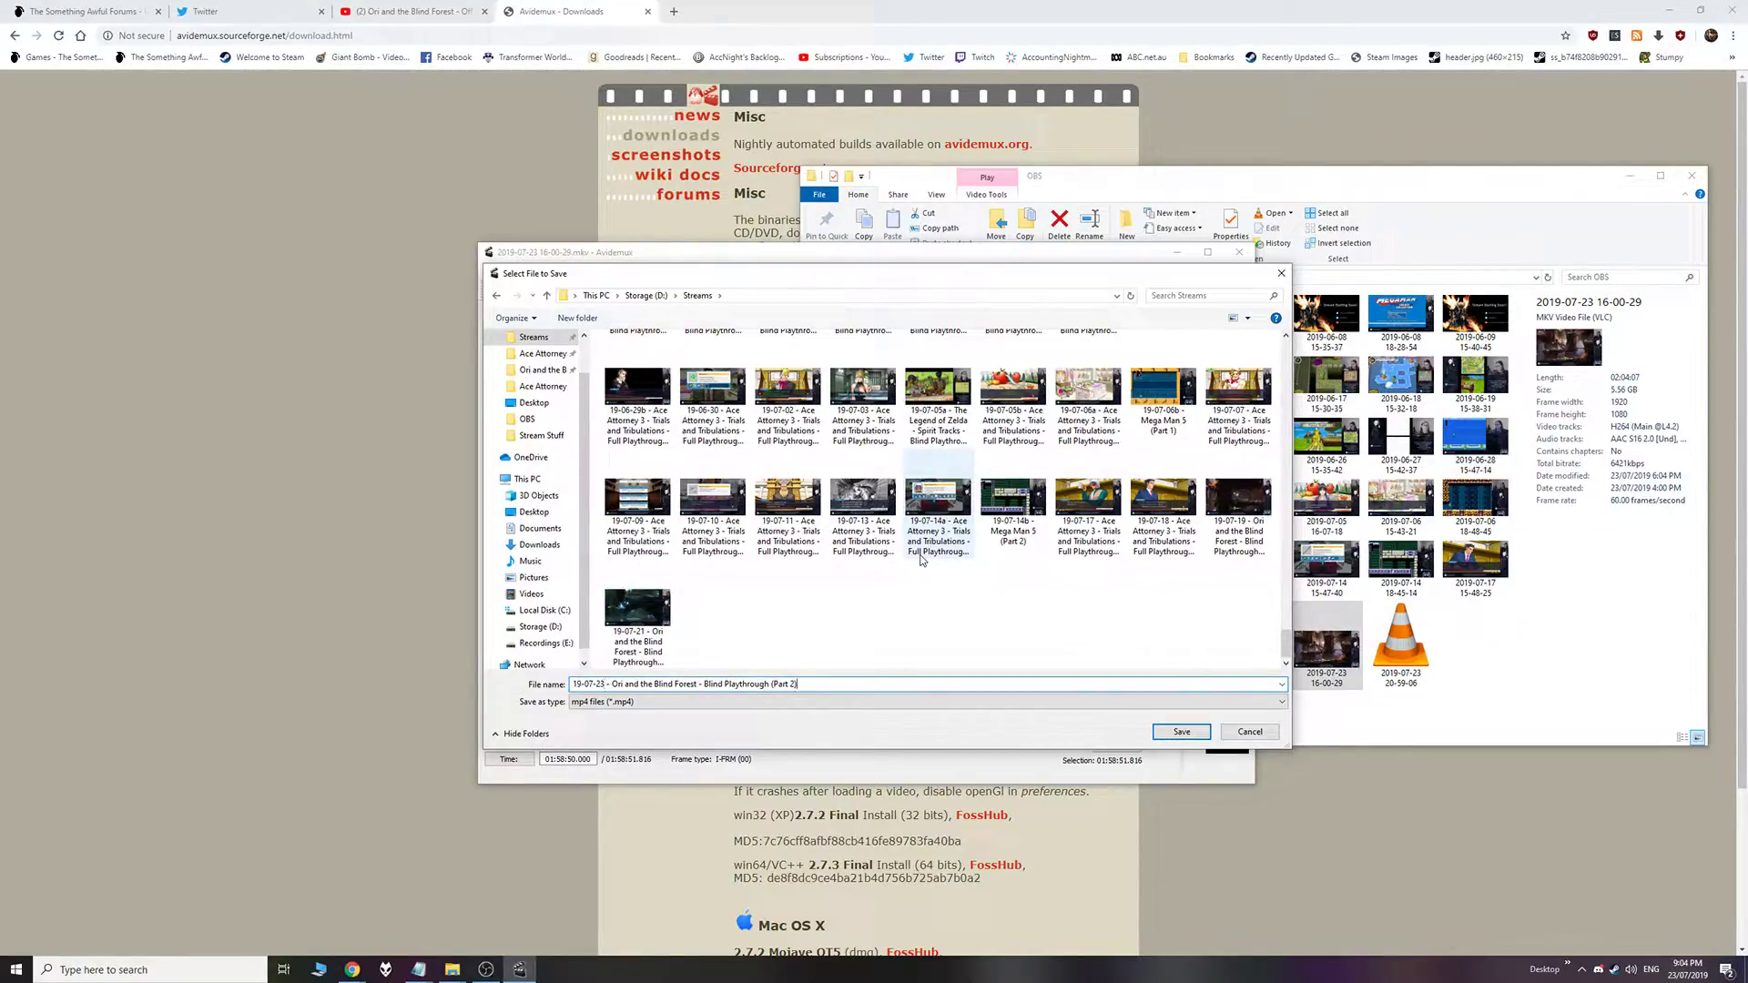
pyautogui.press('Return')
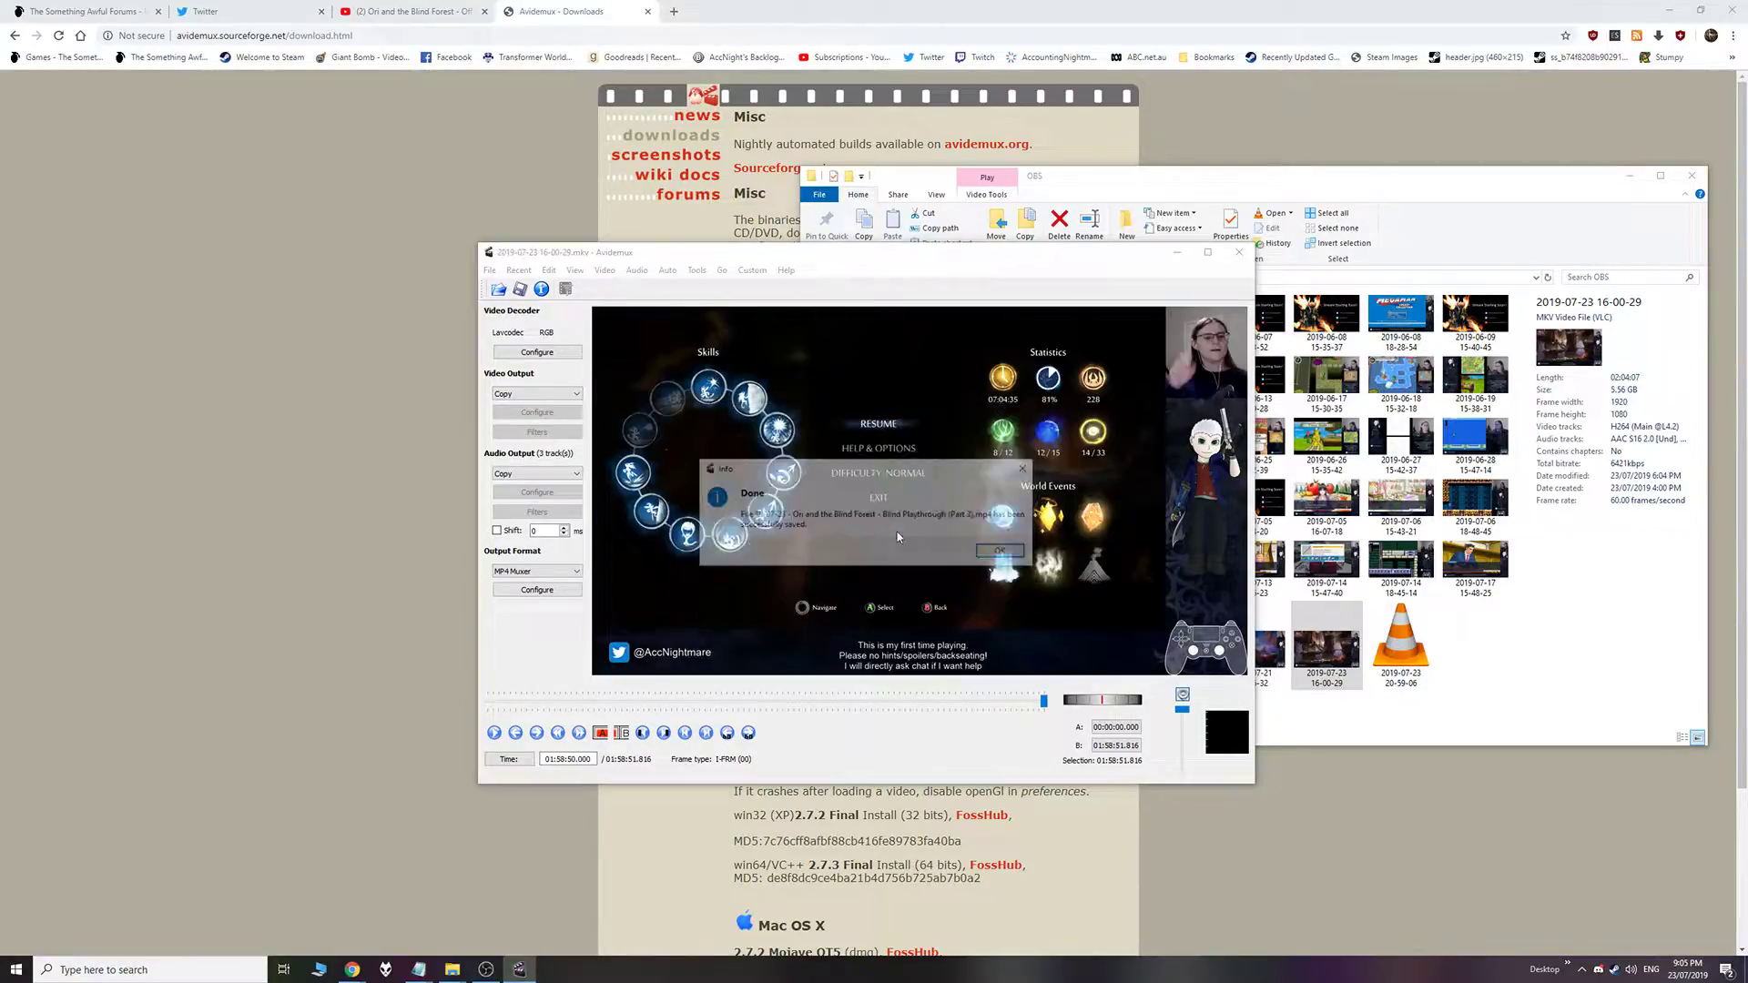
pyautogui.click(1003, 551)
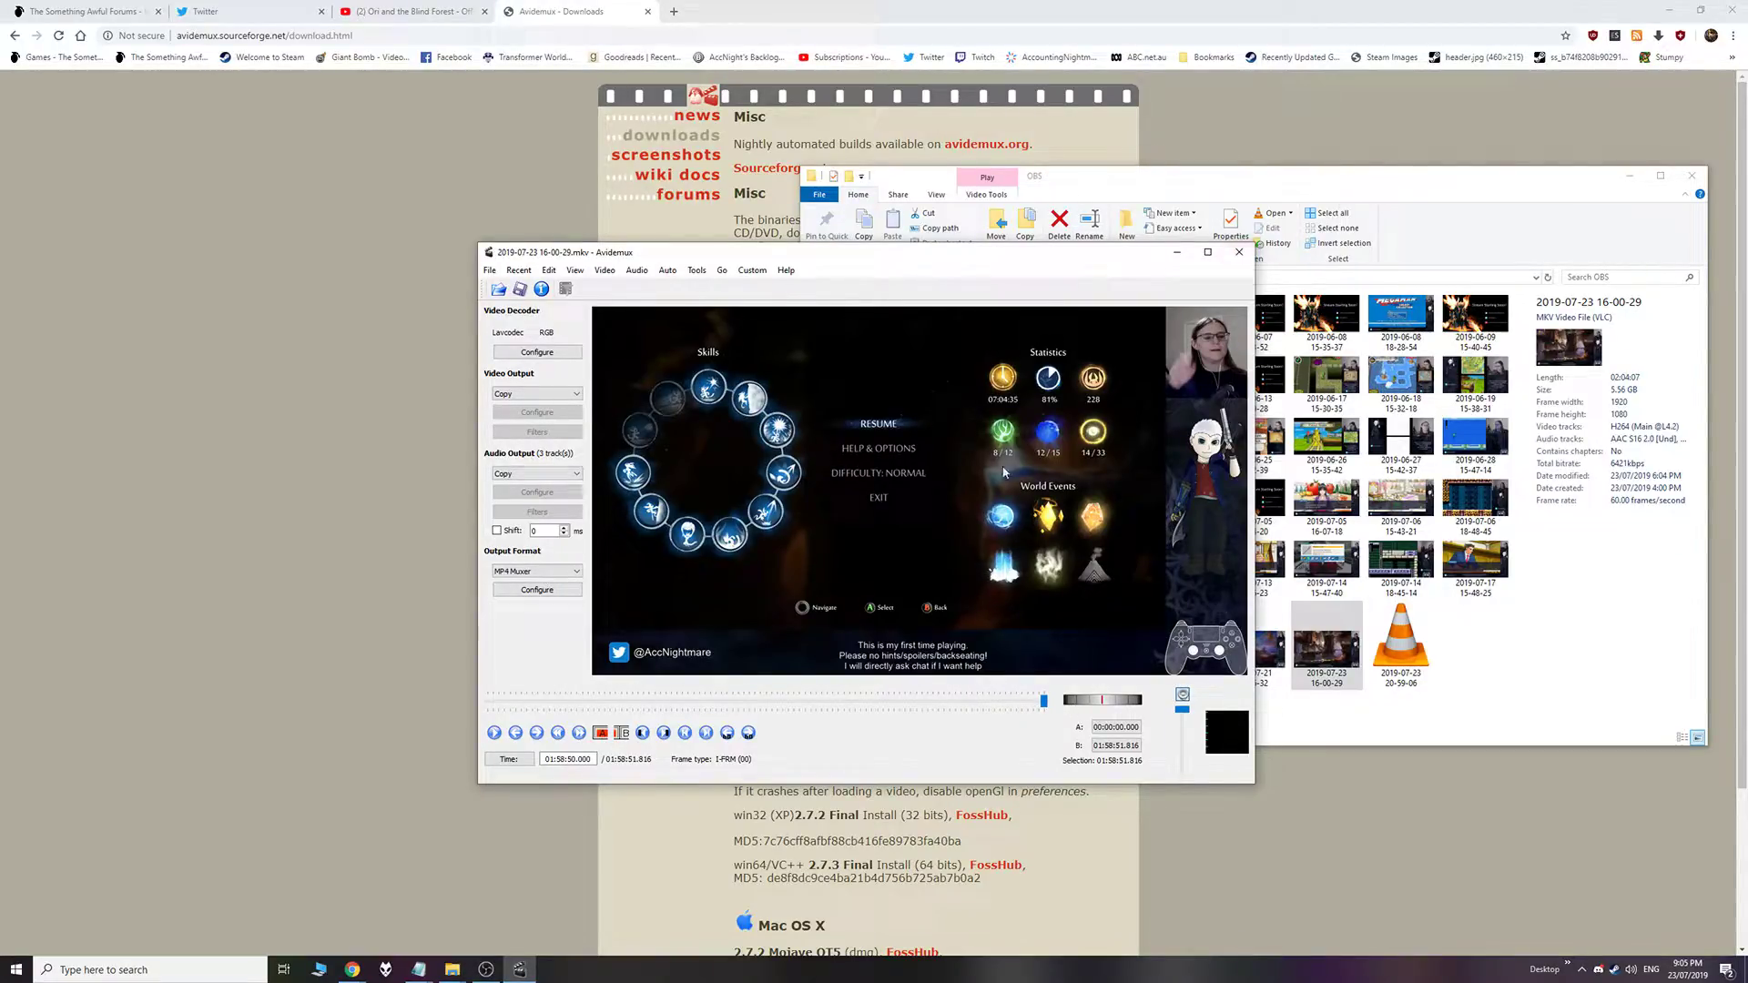
# Open the newly saved Ori video from the Streams folder to check it
pyautogui.click(1451, 197)
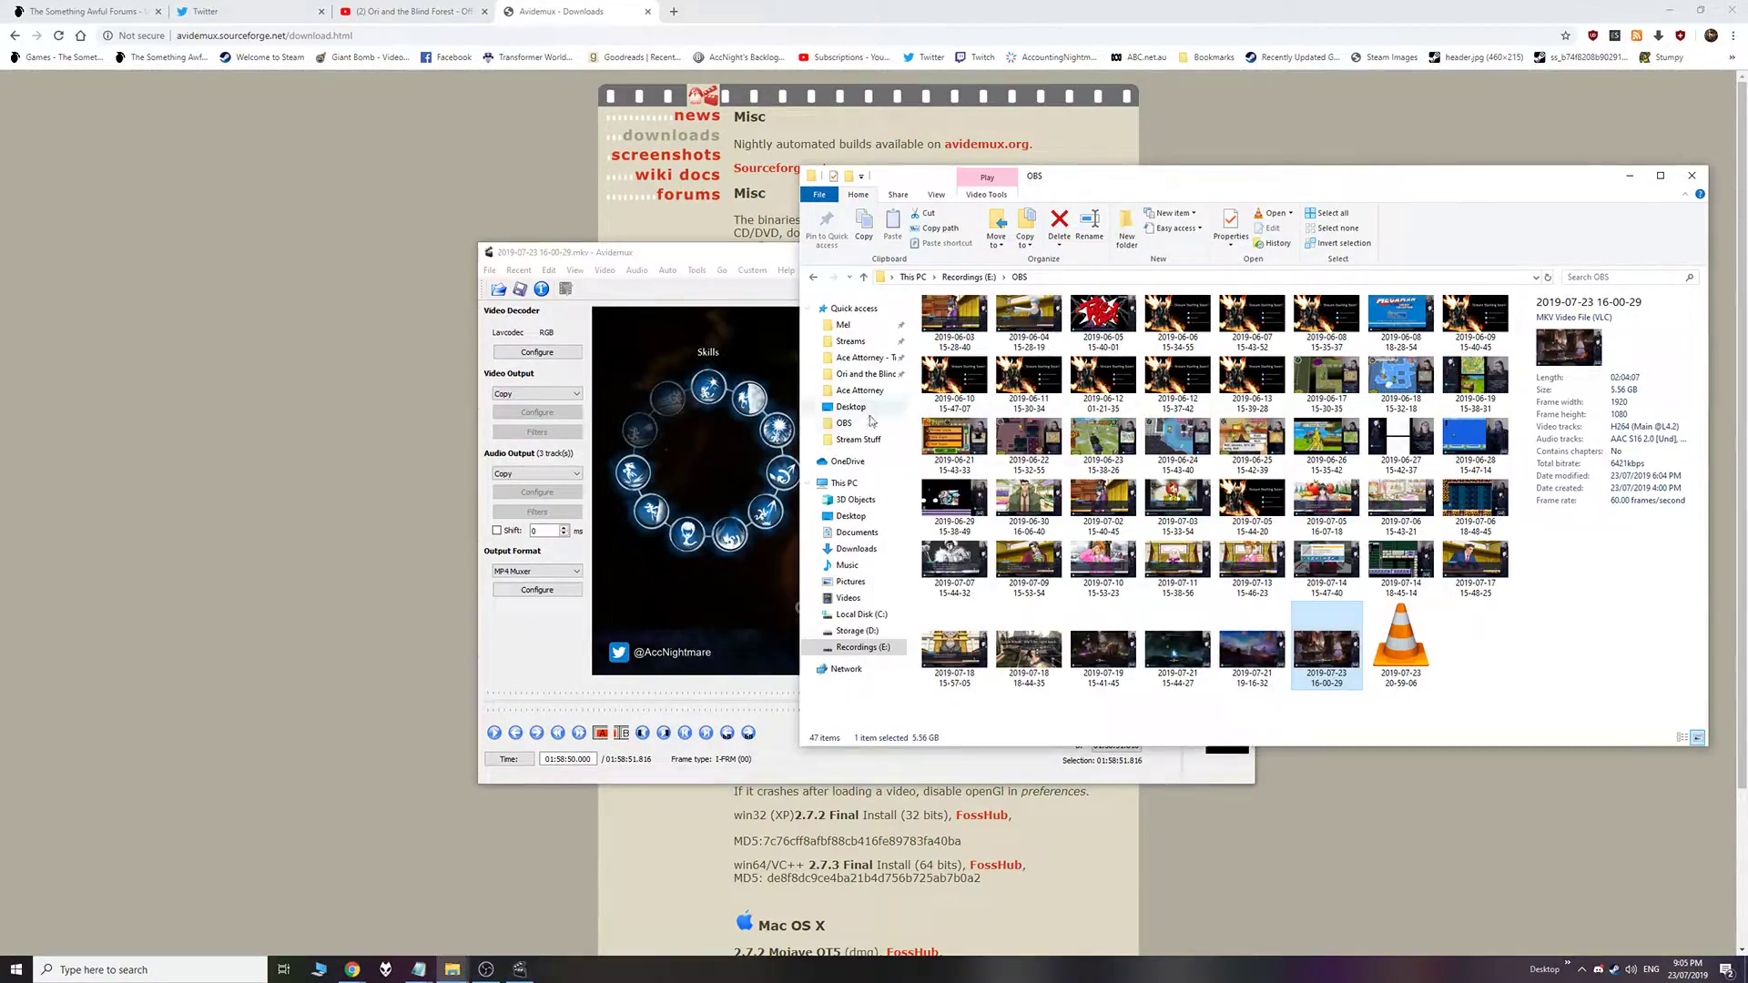
pyautogui.click(850, 343)
pyautogui.scroll(-10, 1501, 704)
pyautogui.click(1238, 675)
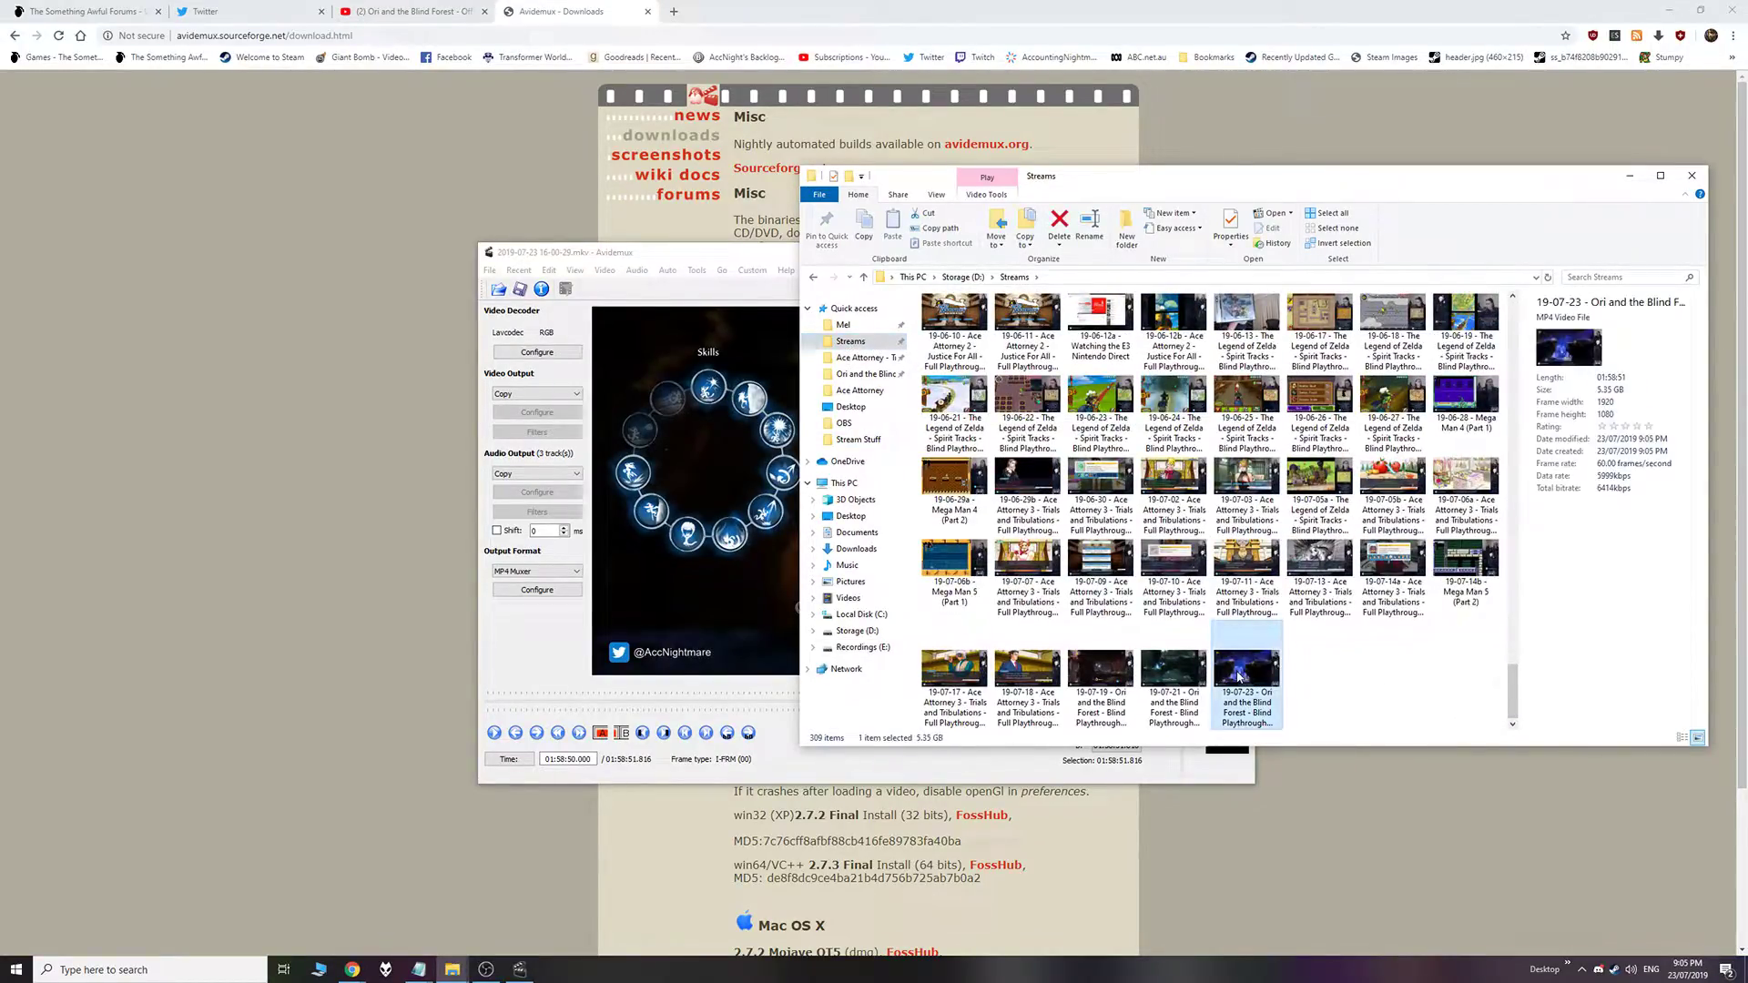
pyautogui.doubleClick(1238, 676)
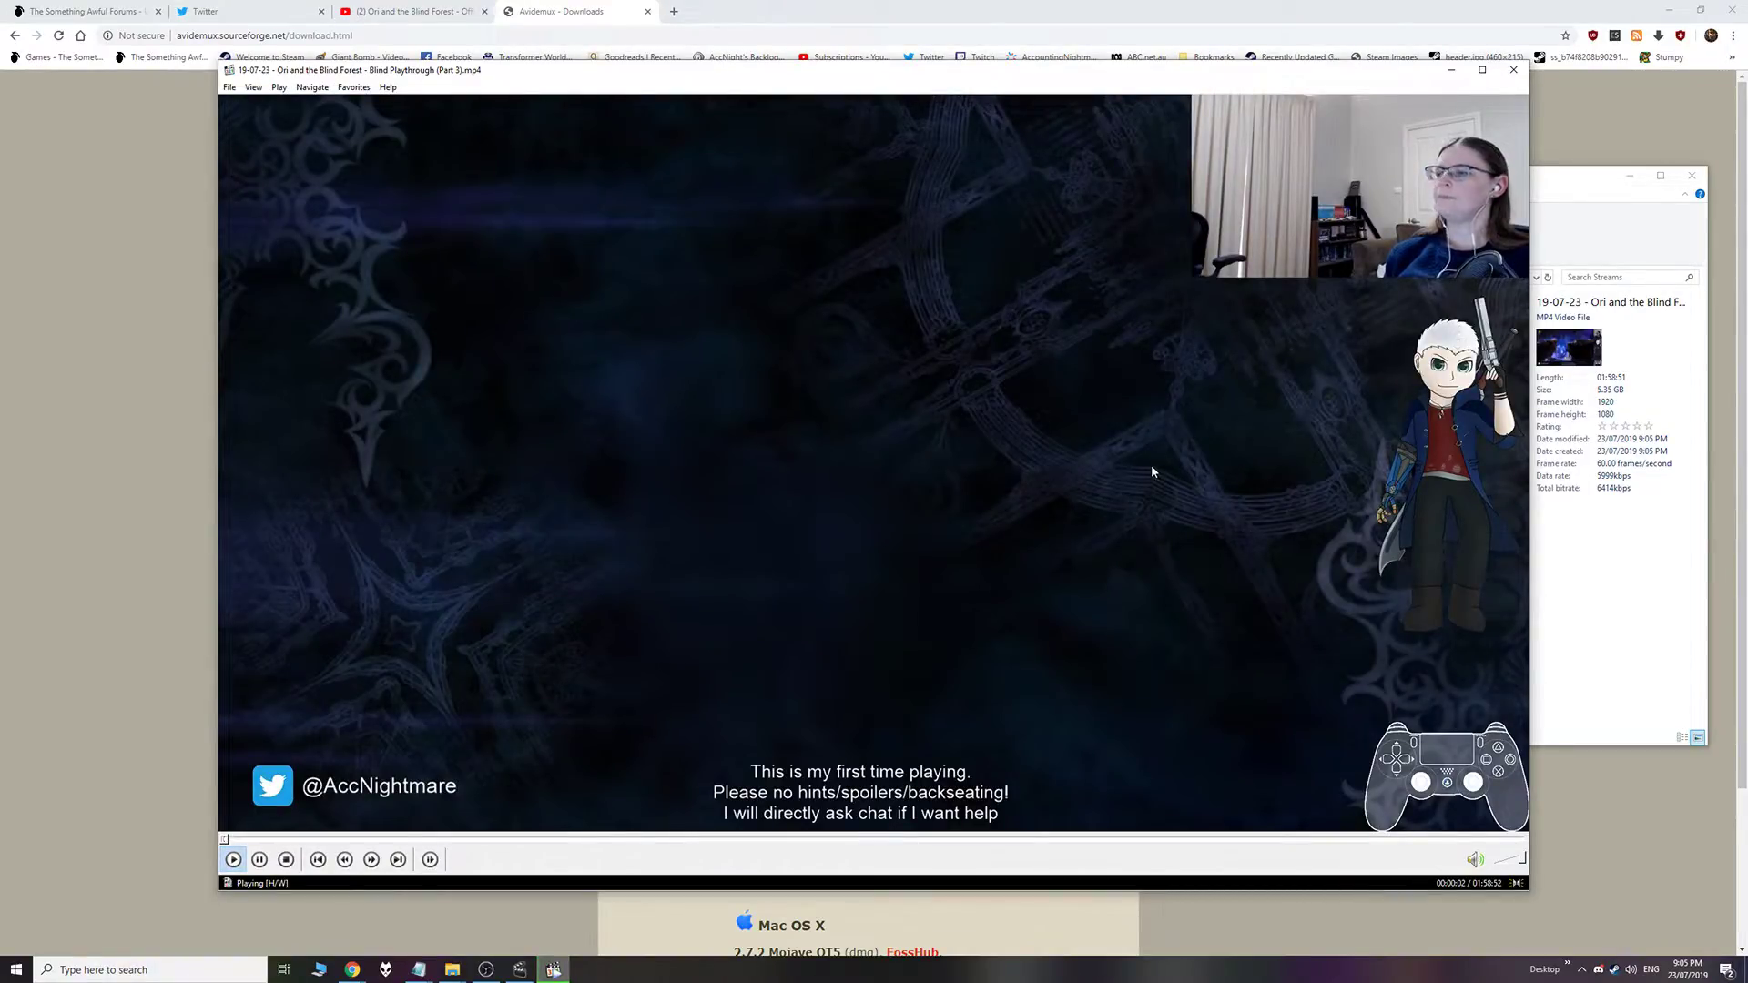
# Skim forward through the Ori playthrough, then back to its start
pyautogui.click(705, 838)
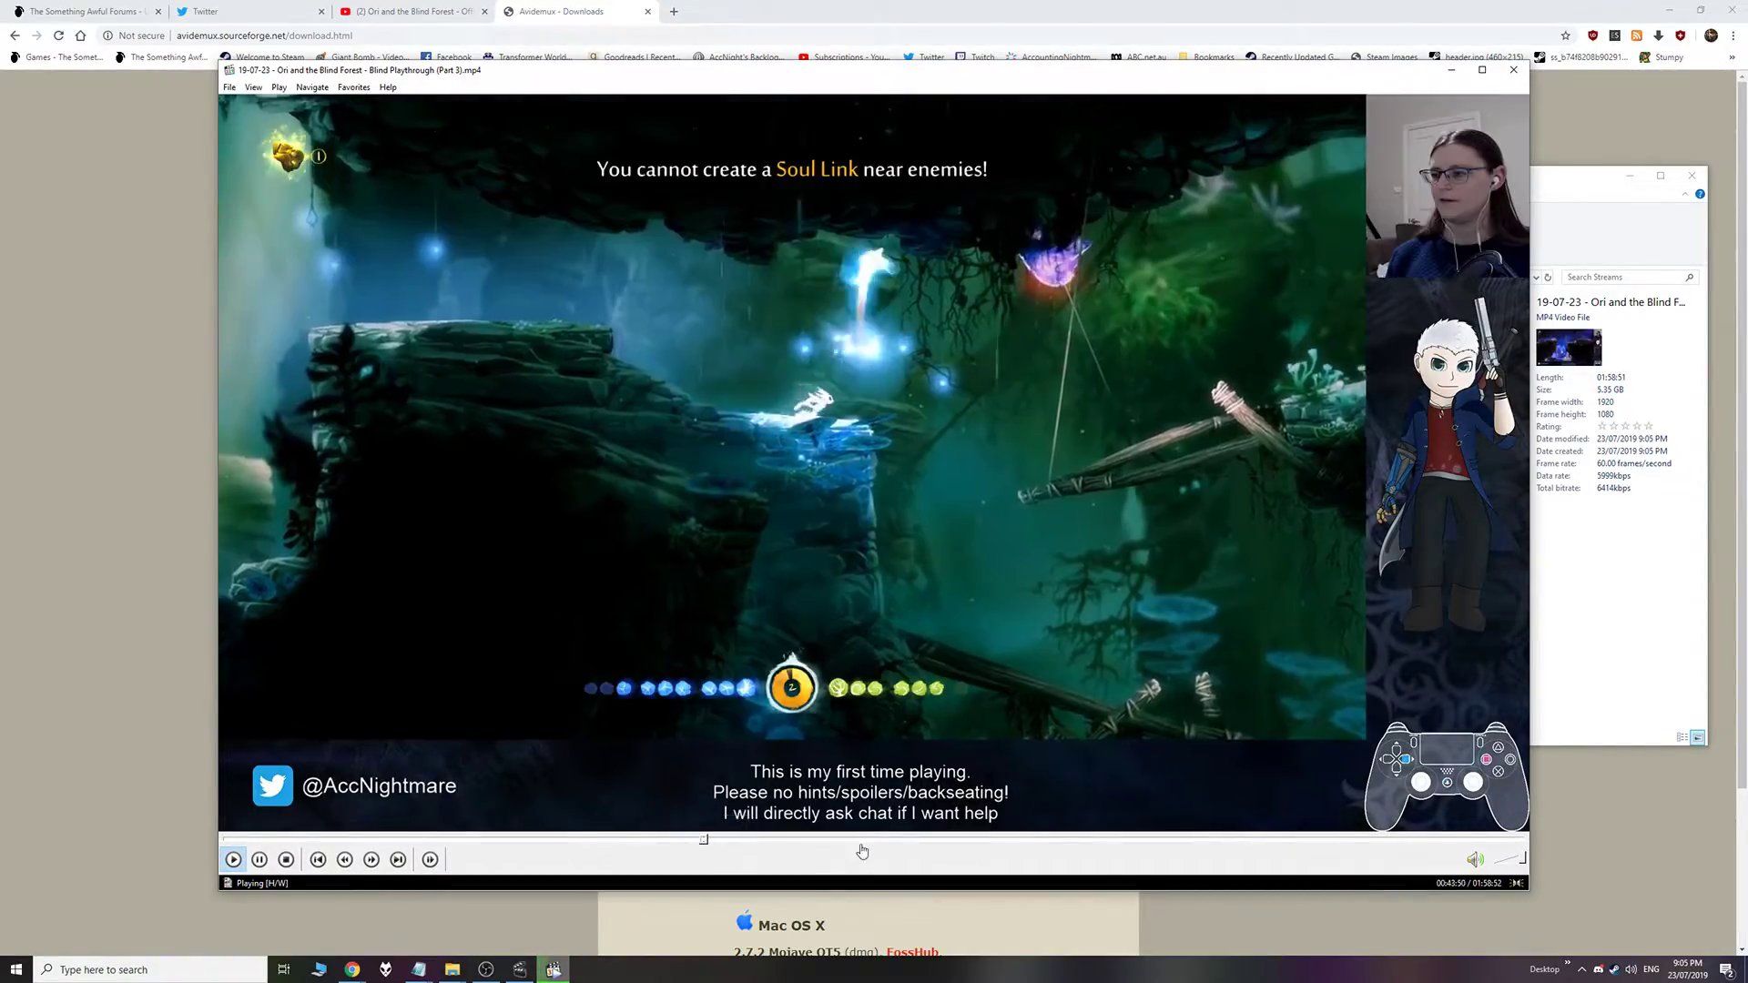
pyautogui.click(1019, 841)
pyautogui.moveTo(1019, 840); pyautogui.dragTo(1510, 839)
pyautogui.moveTo(493, 839); pyautogui.dragTo(226, 843)
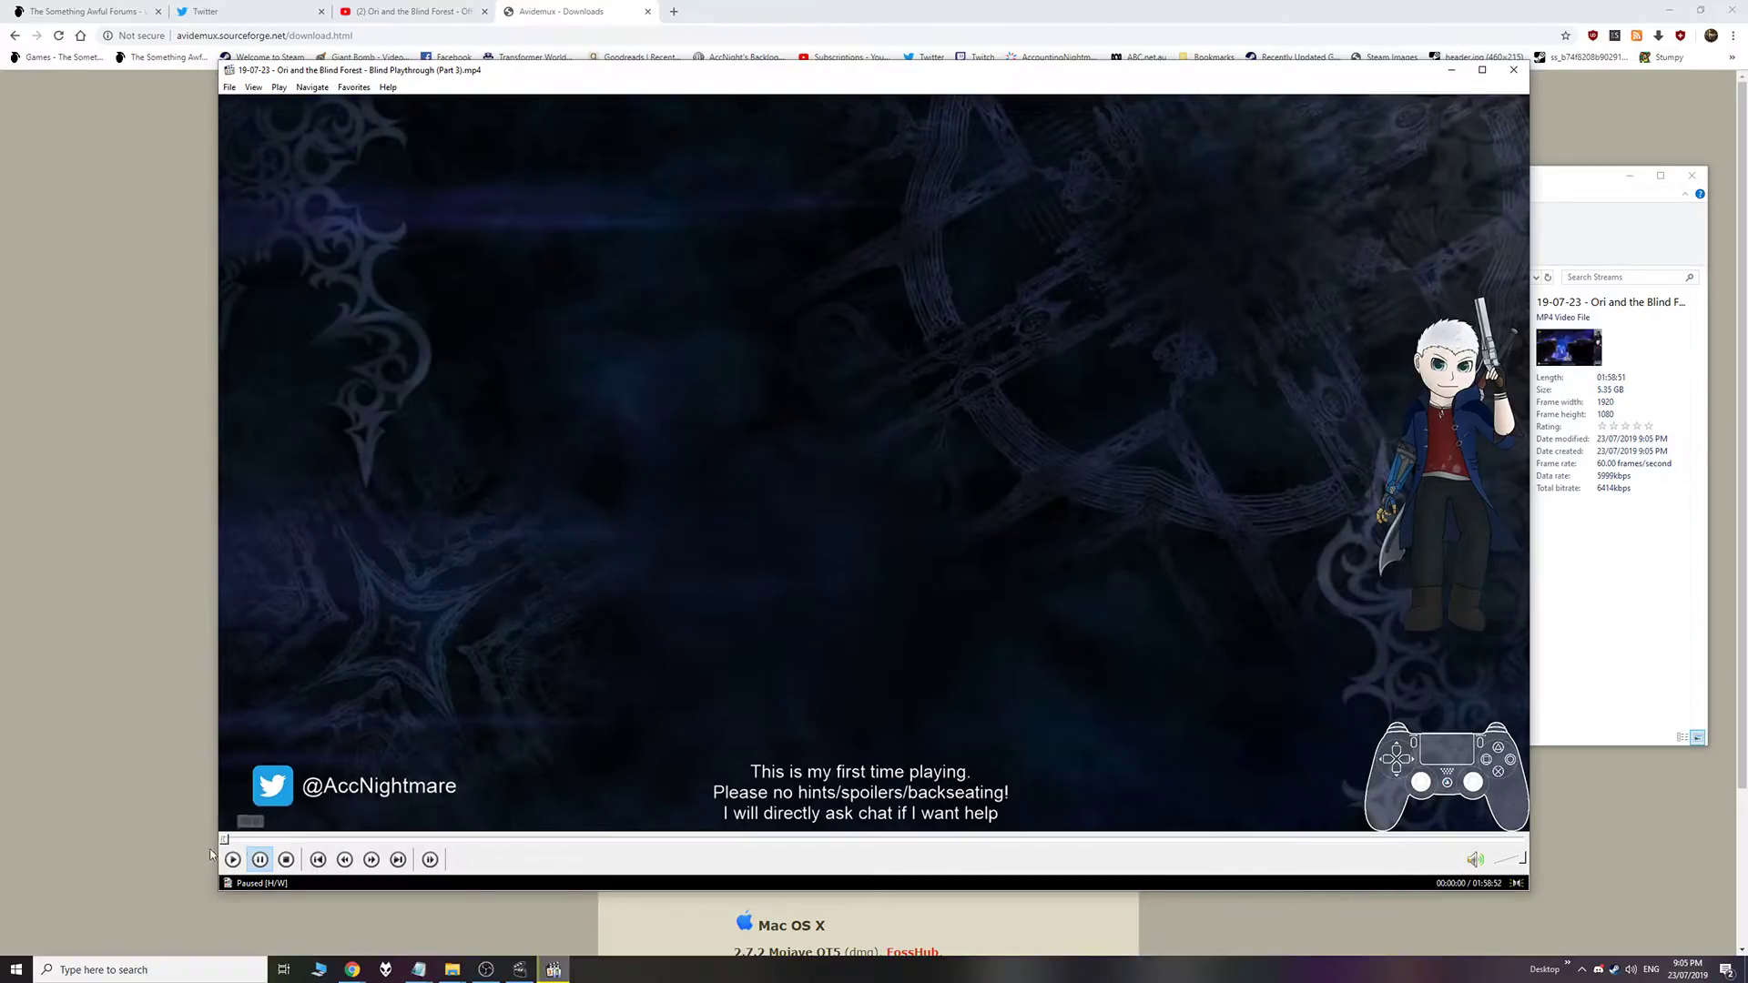
pyautogui.click(1513, 69)
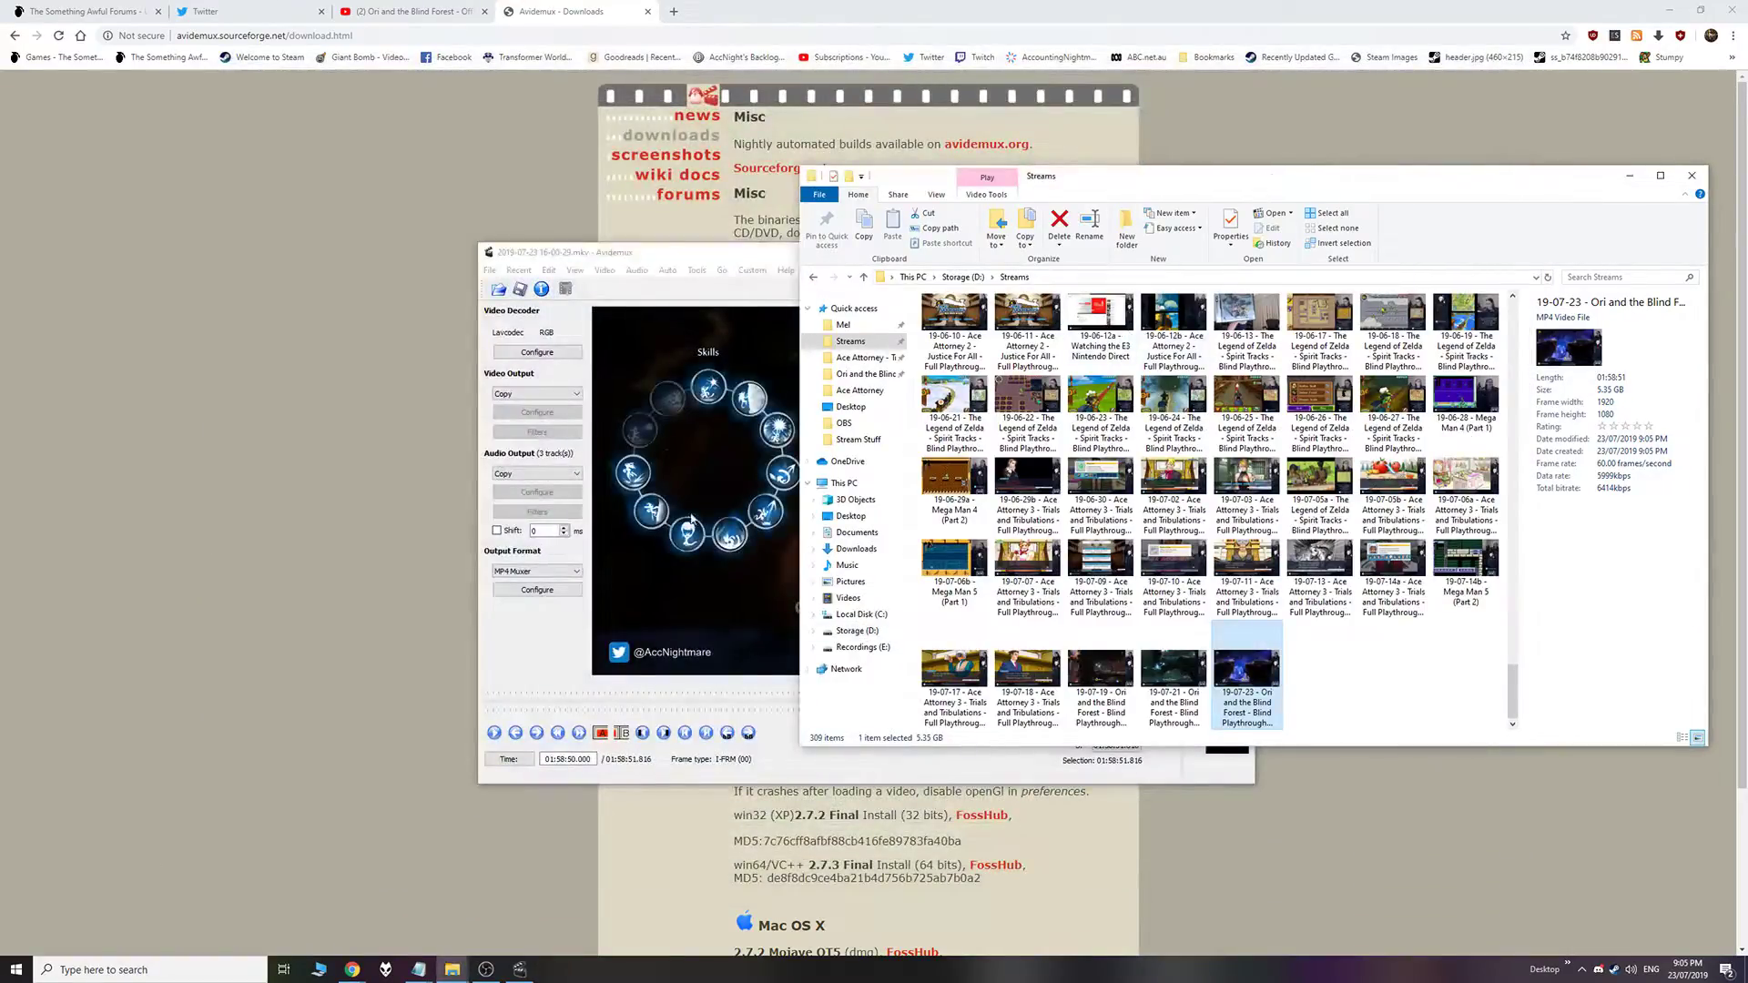
pyautogui.click(708, 264)
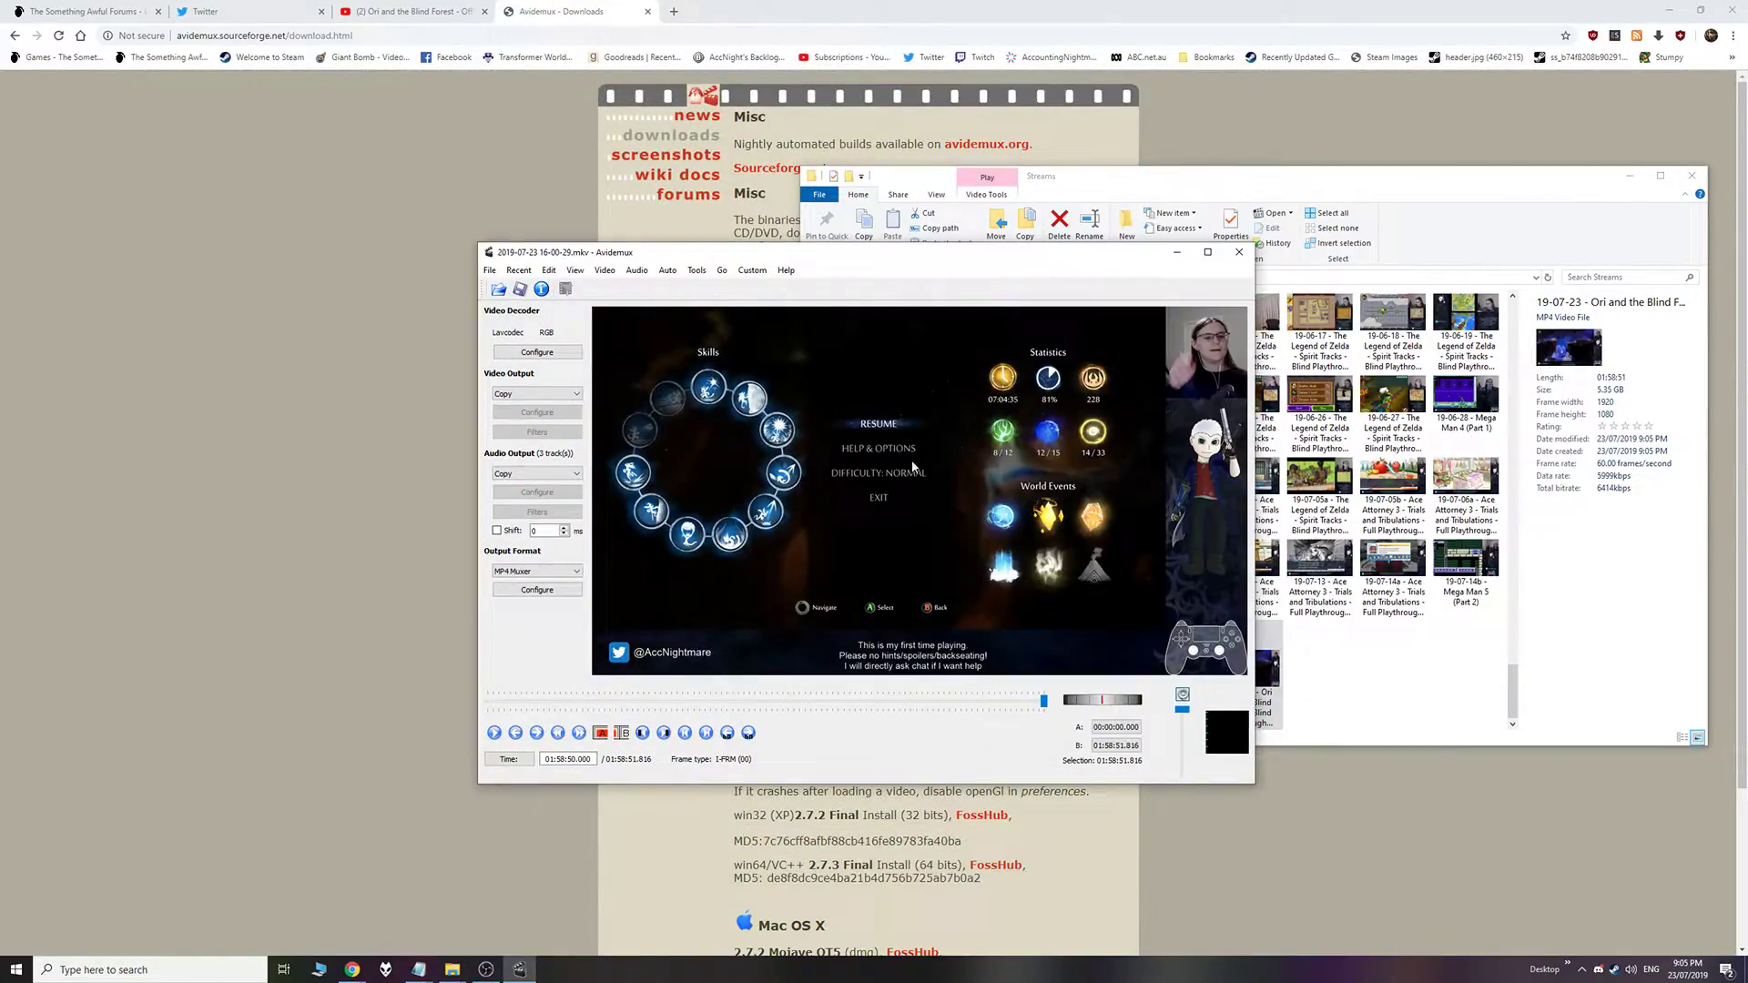
pyautogui.click(1415, 634)
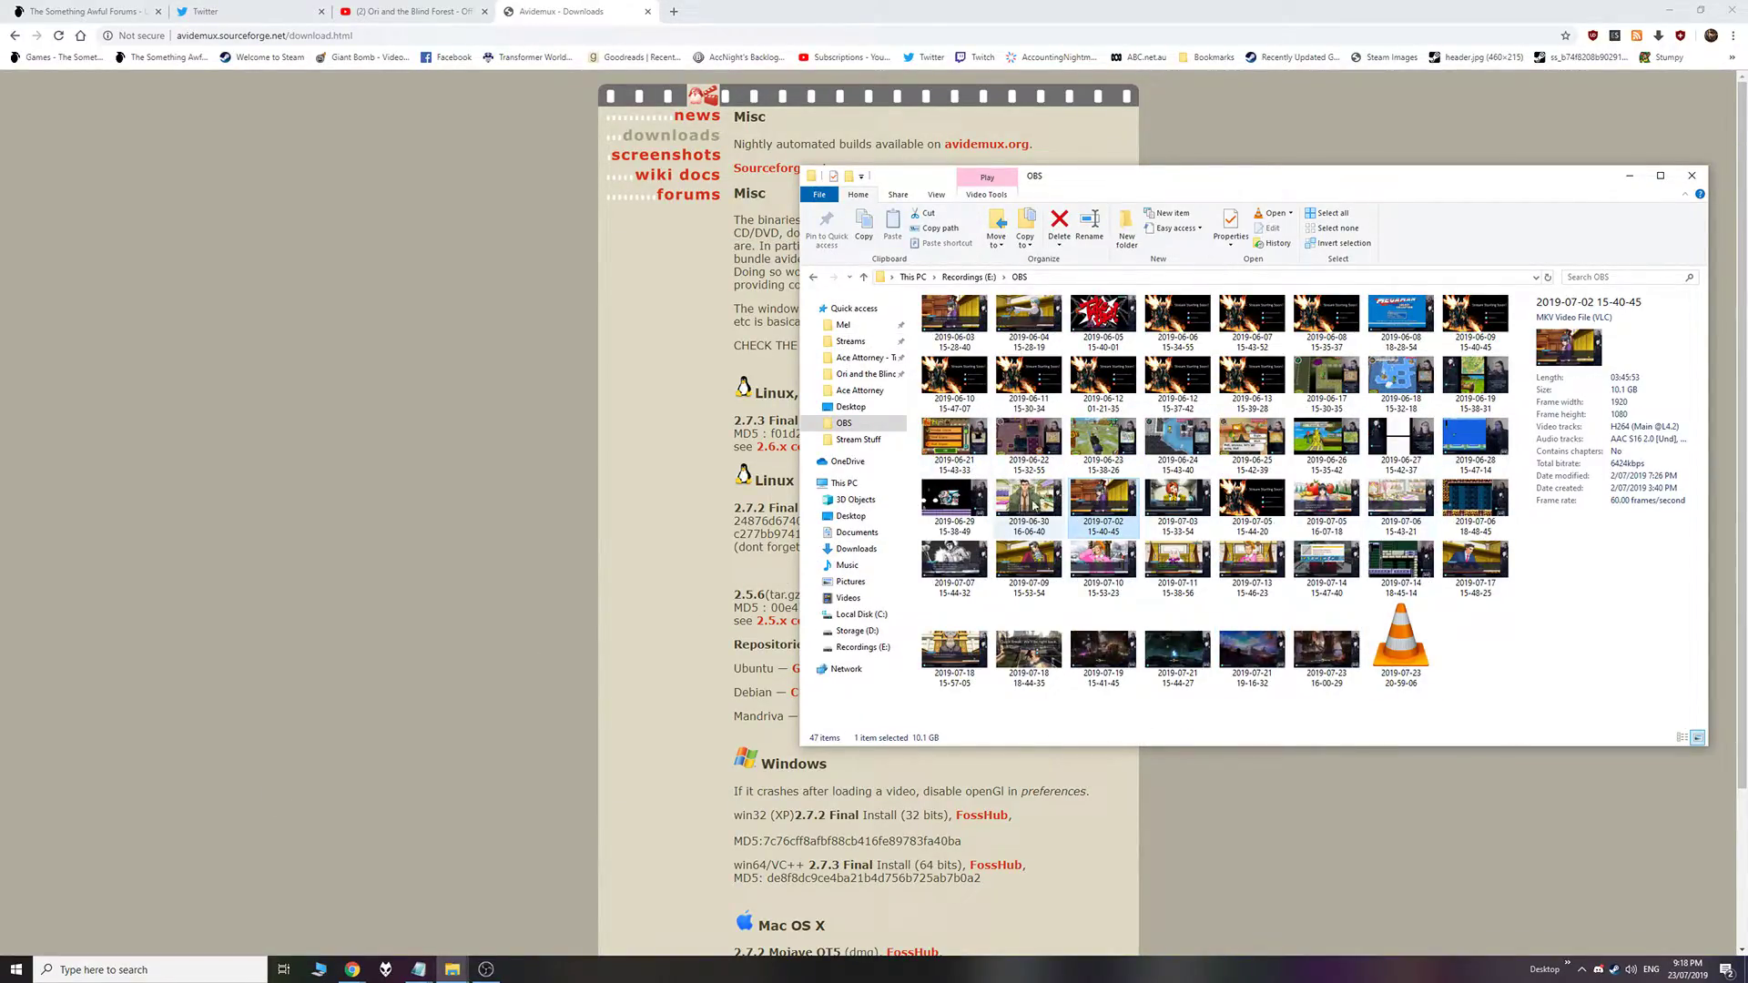
pyautogui.click(1029, 501)
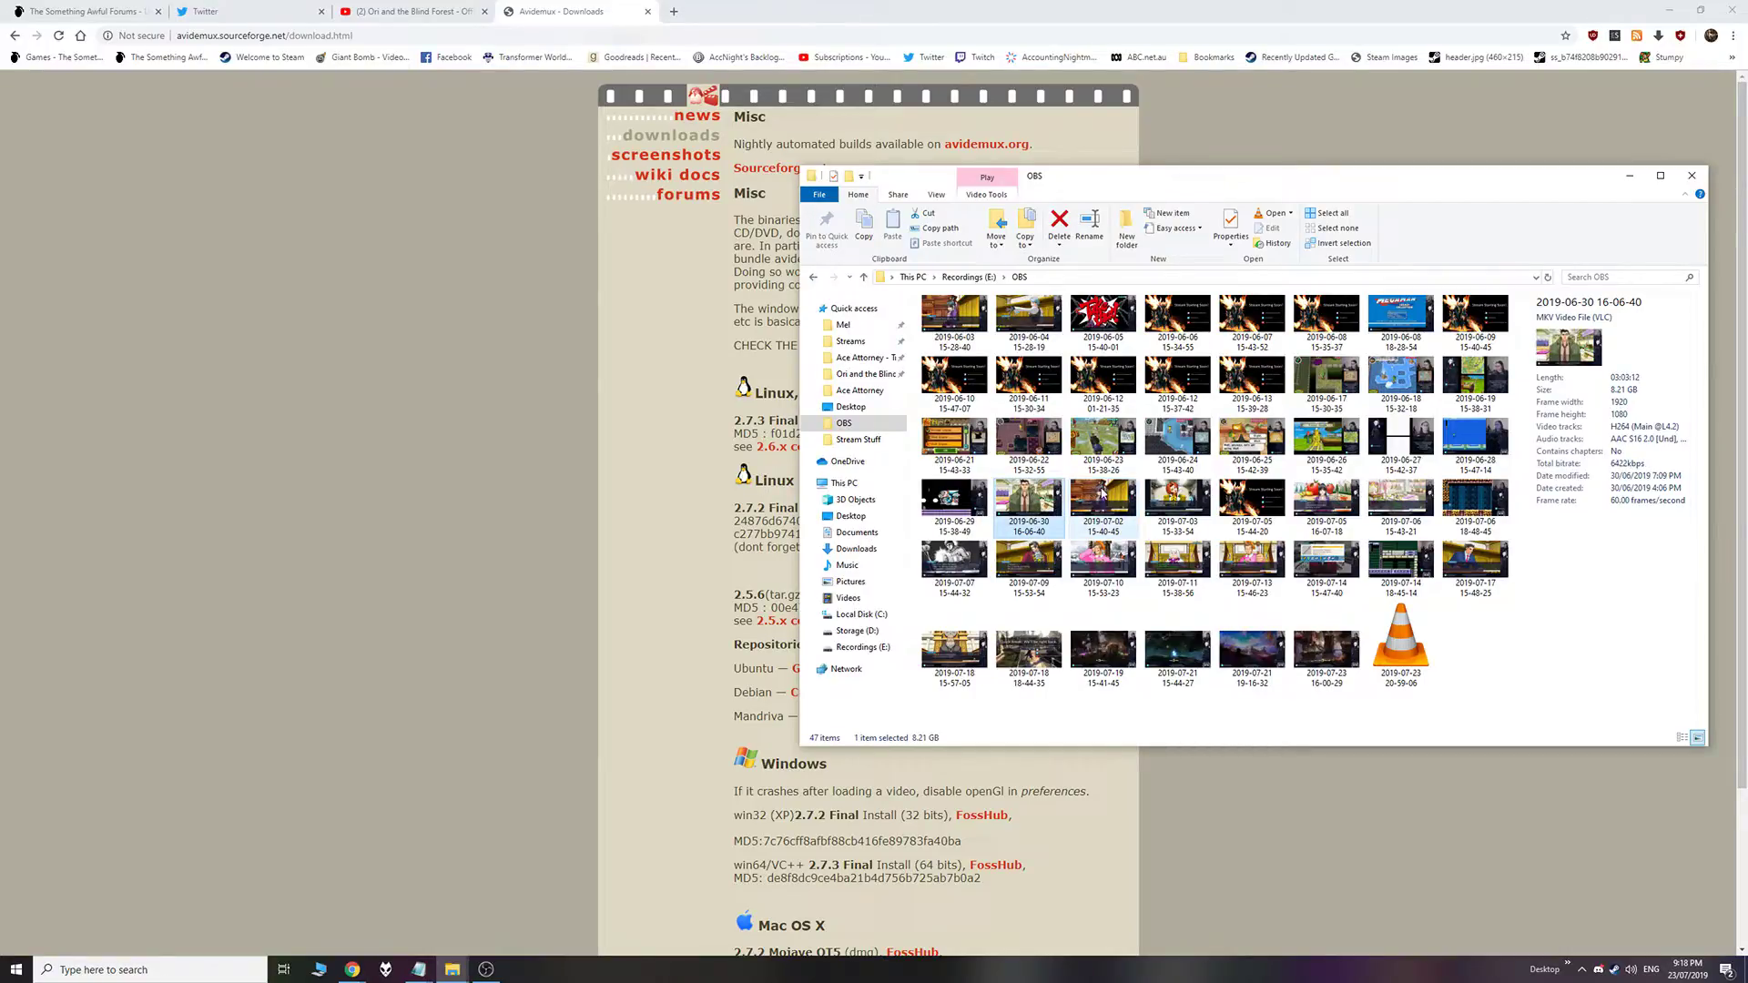
pyautogui.click(1102, 496)
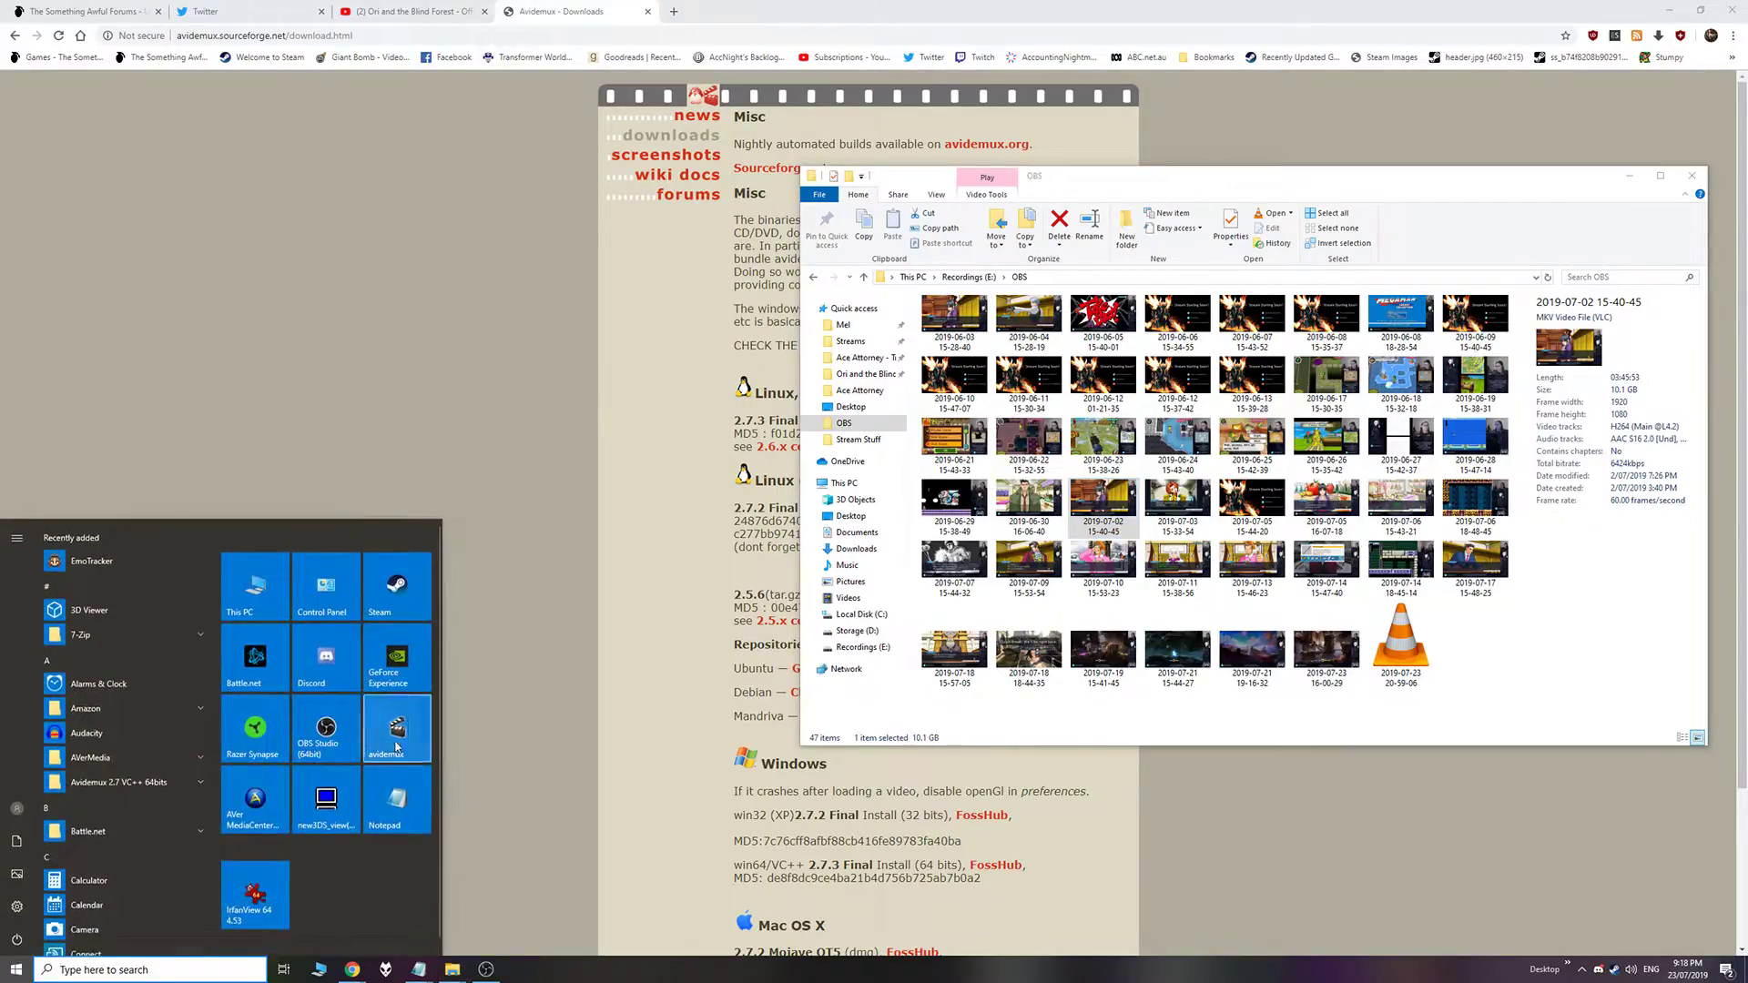
pyautogui.click(396, 747)
pyautogui.moveTo(965, 251); pyautogui.dragTo(625, 256)
pyautogui.moveTo(1140, 508); pyautogui.dragTo(563, 441)
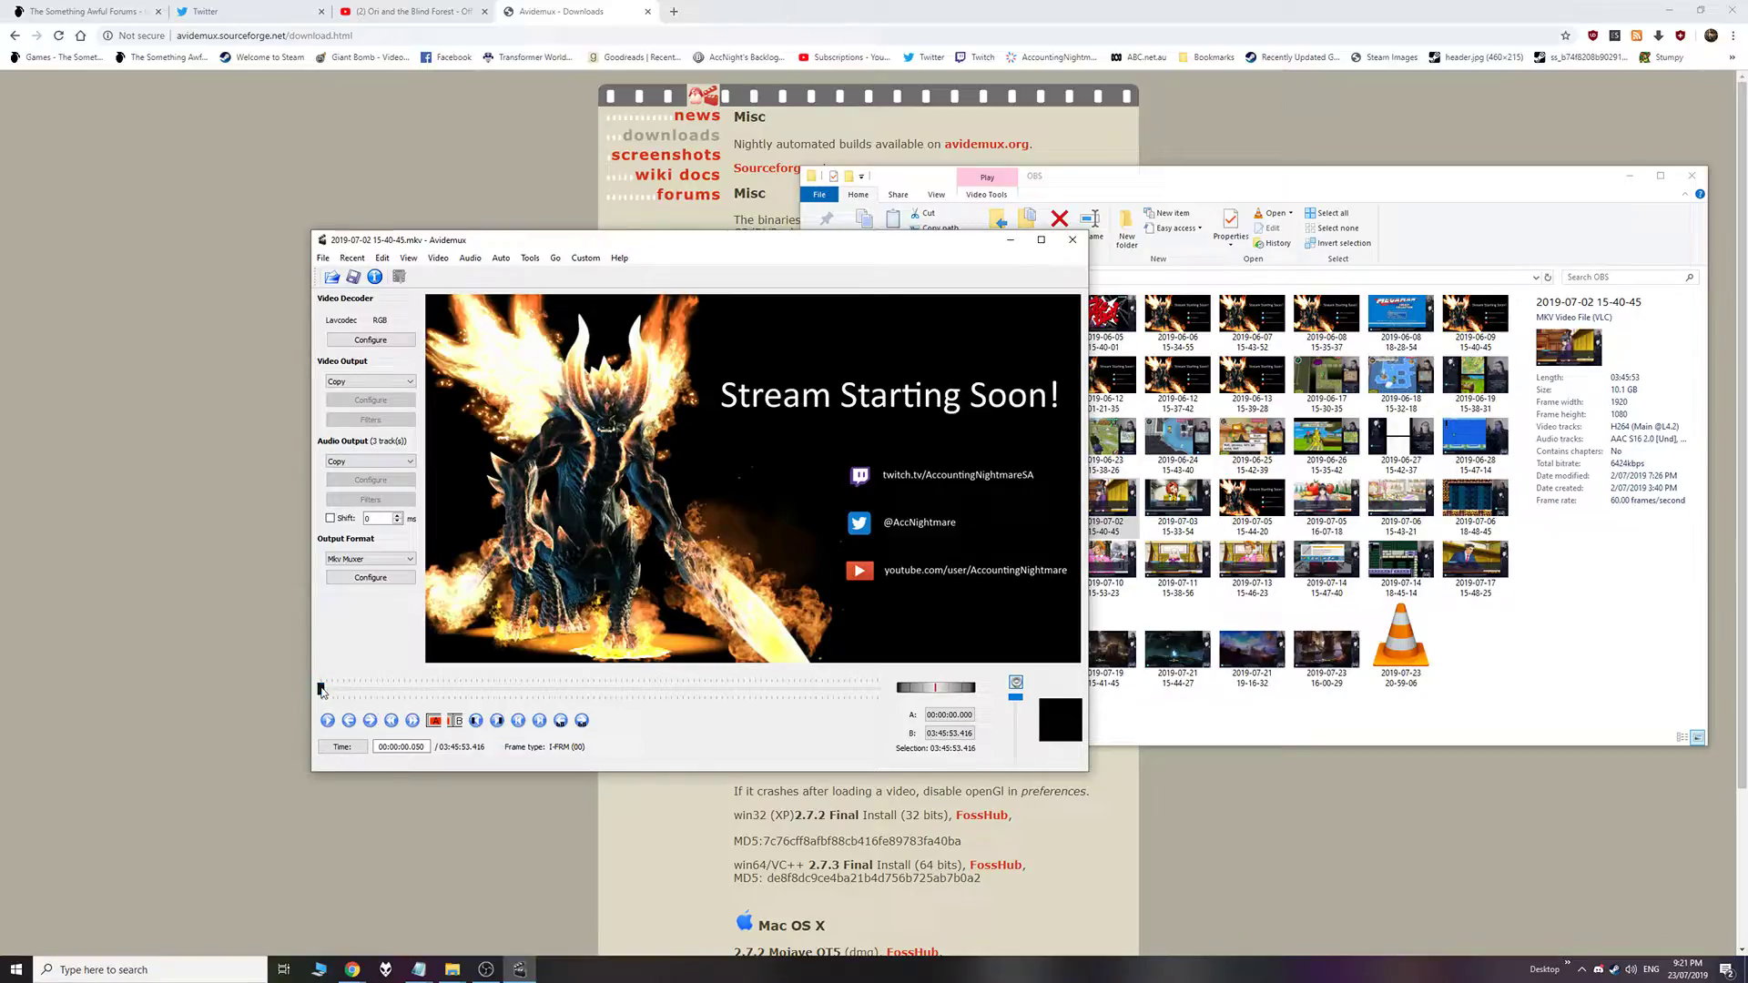
# Seek to 00:05:42.116 using keyframe and frame steps, the last Stream Starting Soon! frame
pyautogui.moveTo(327, 692)
pyautogui.mouseDown()
pyautogui.moveTo(891, 687)
pyautogui.moveTo(334, 691)
pyautogui.mouseUp()
pyautogui.click(336, 691)
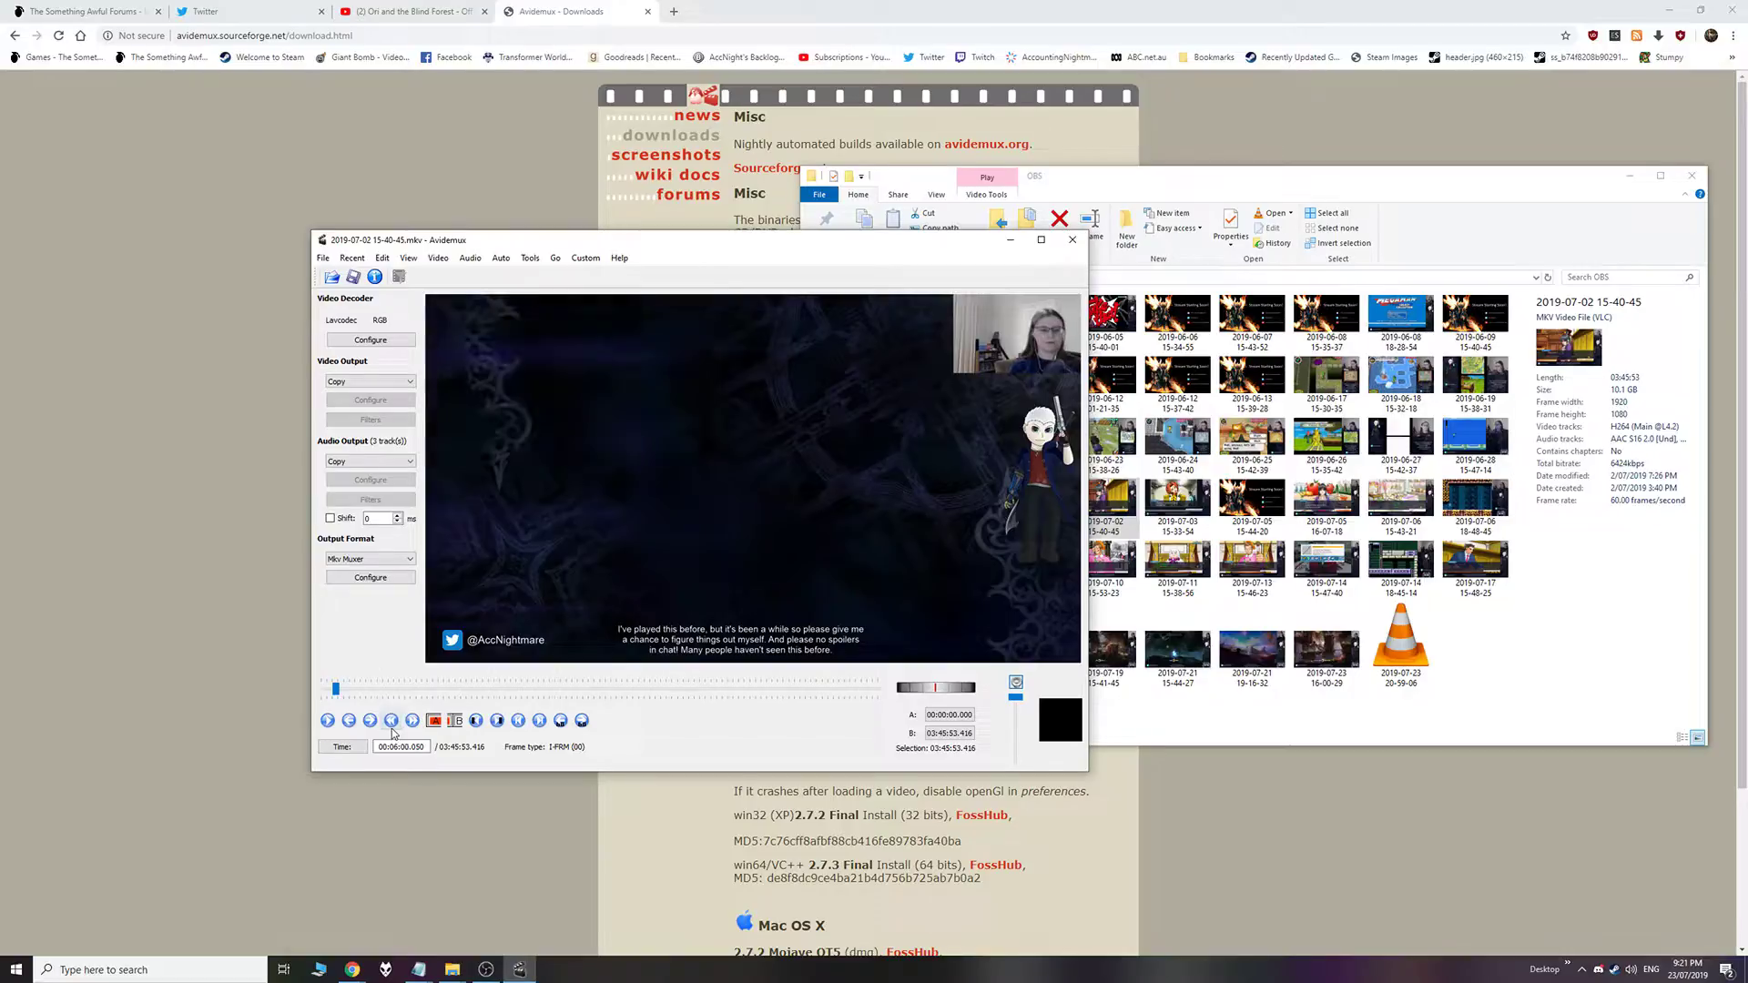
pyautogui.click(392, 728)
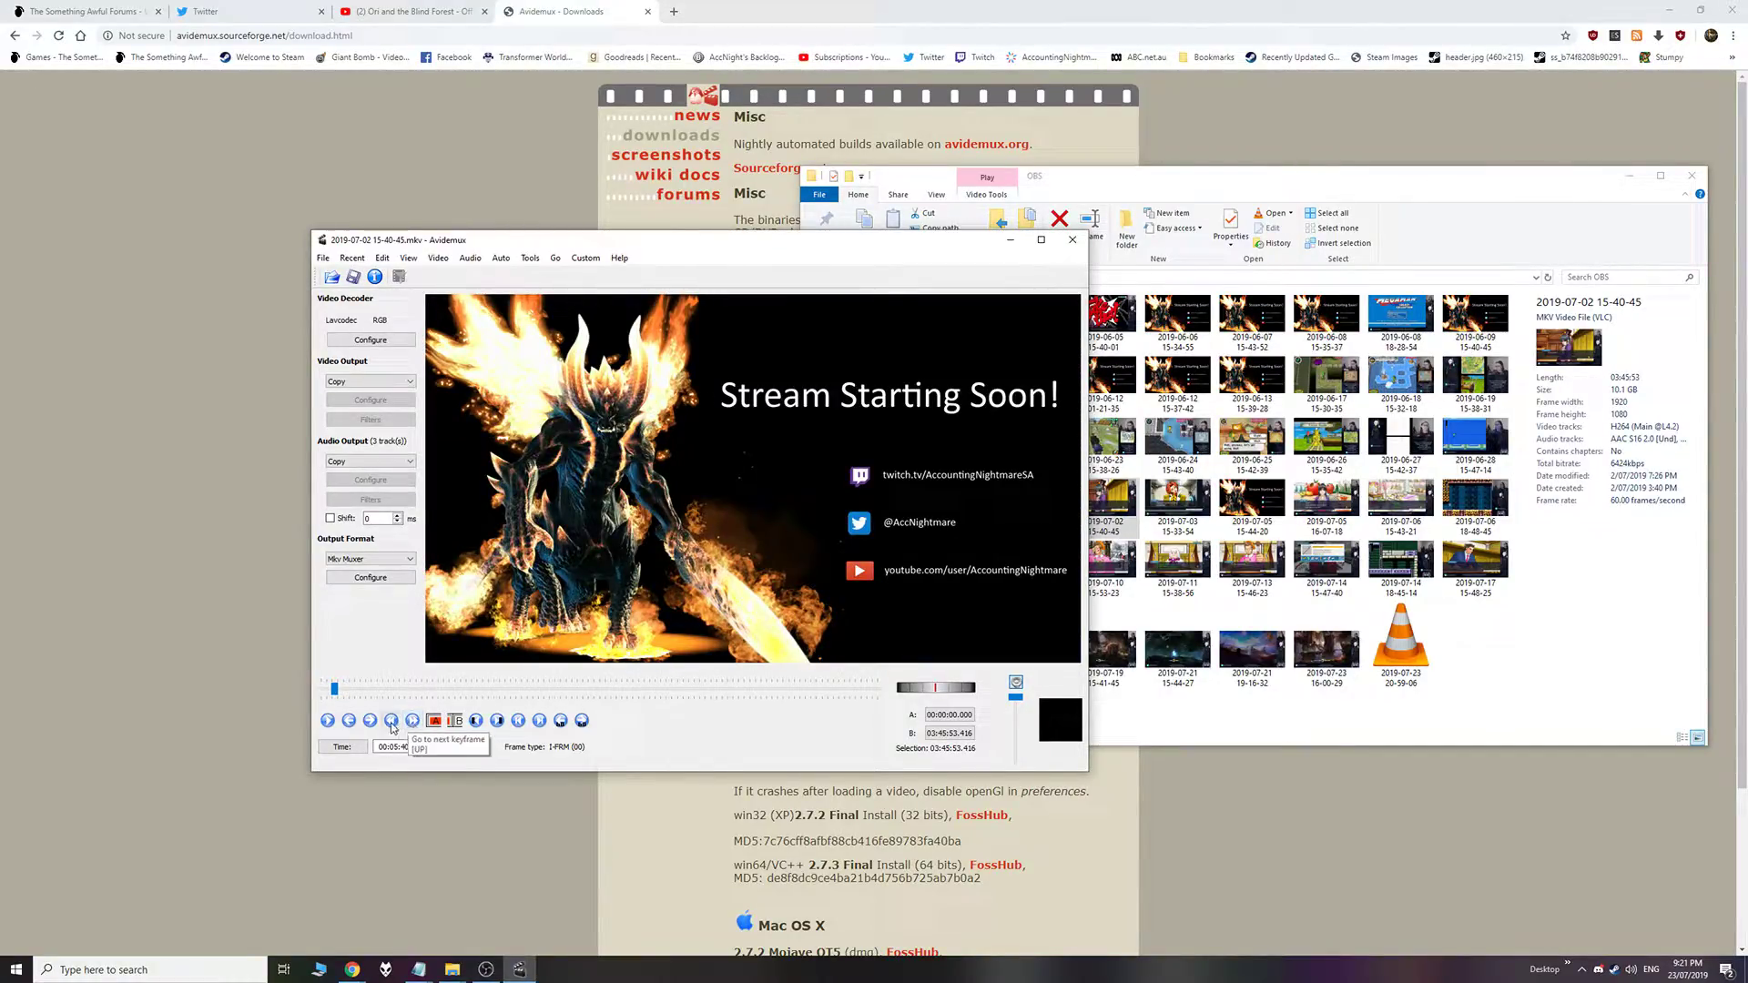
pyautogui.click(389, 724)
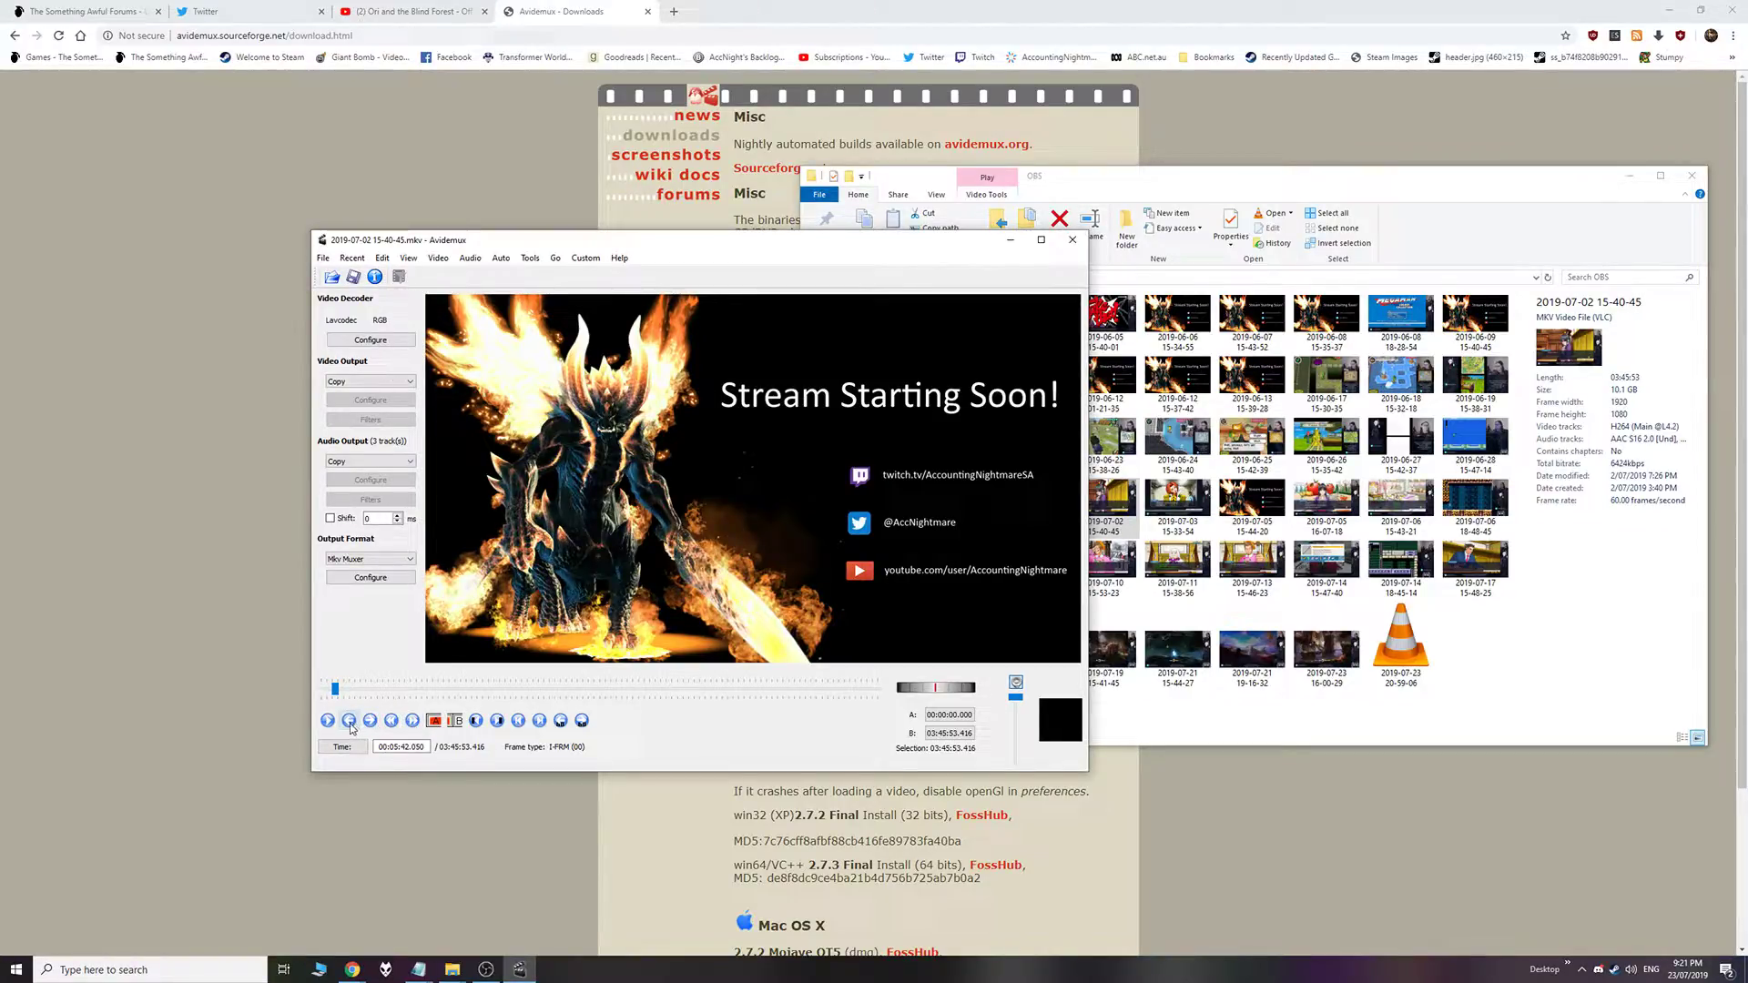
pyautogui.click(371, 721)
pyautogui.click(372, 721)
pyautogui.click(372, 721)
pyautogui.click(371, 721)
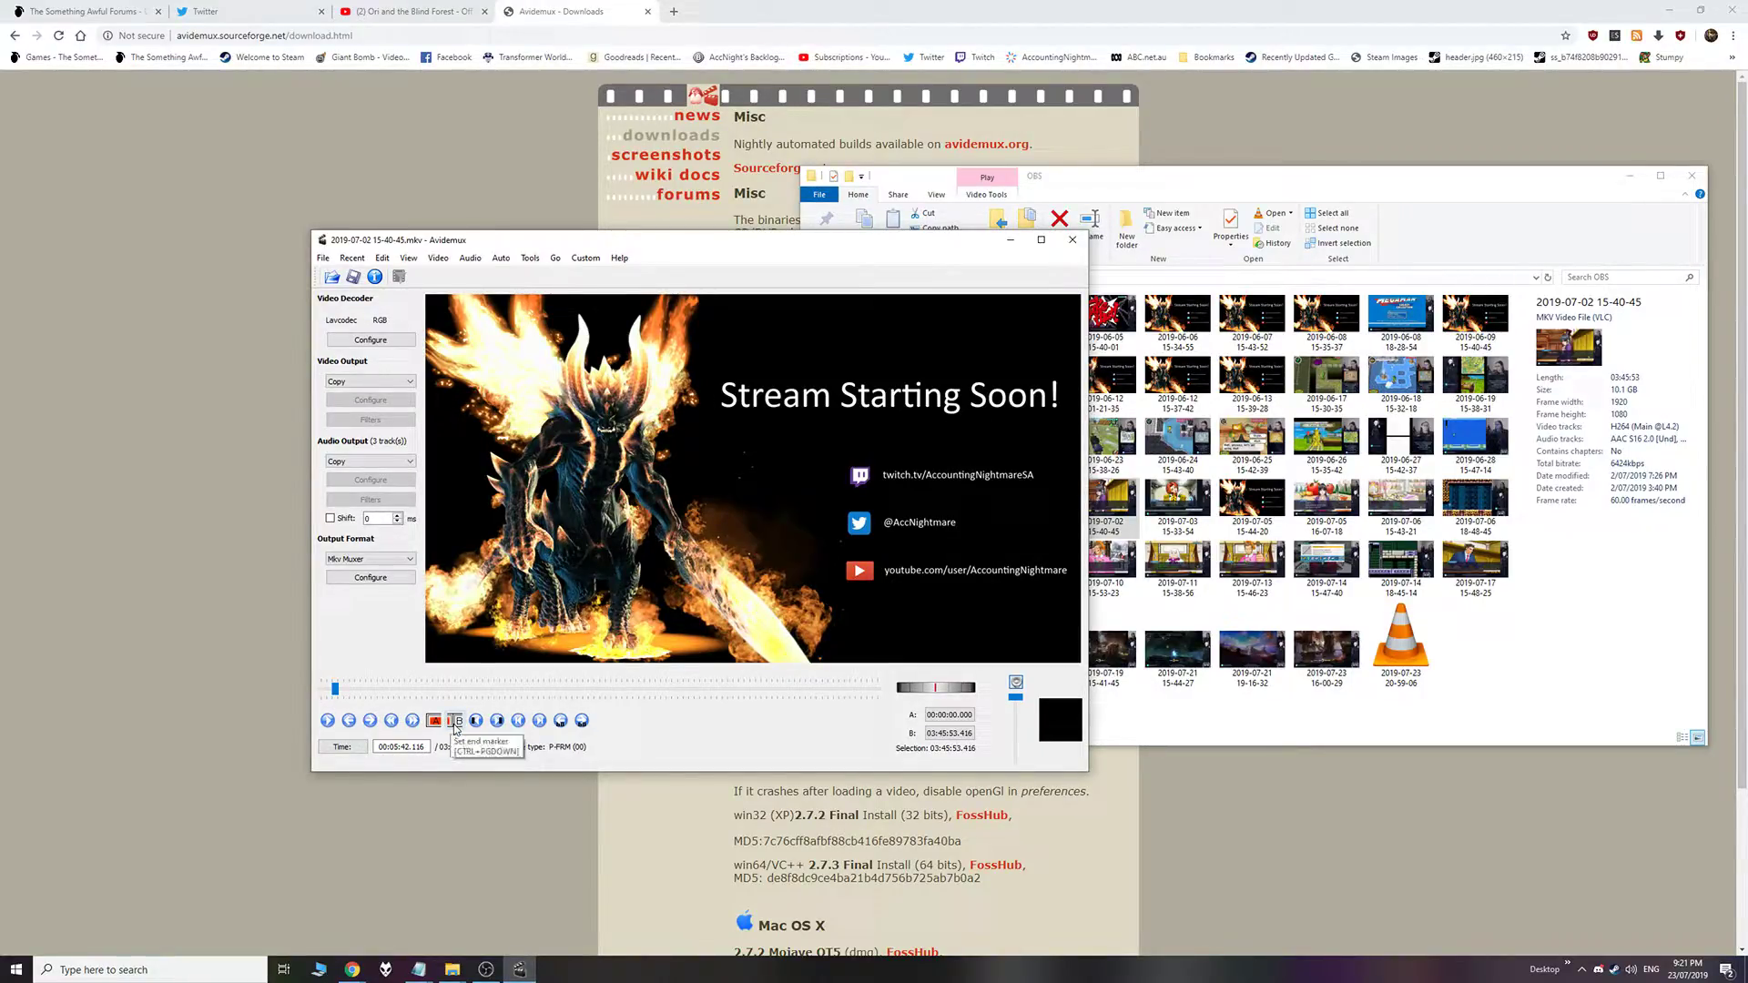
# Try cutting the intro at 00:05:42.116, declining the non-keyframe cut warning
pyautogui.click(455, 721)
pyautogui.press('Delete')
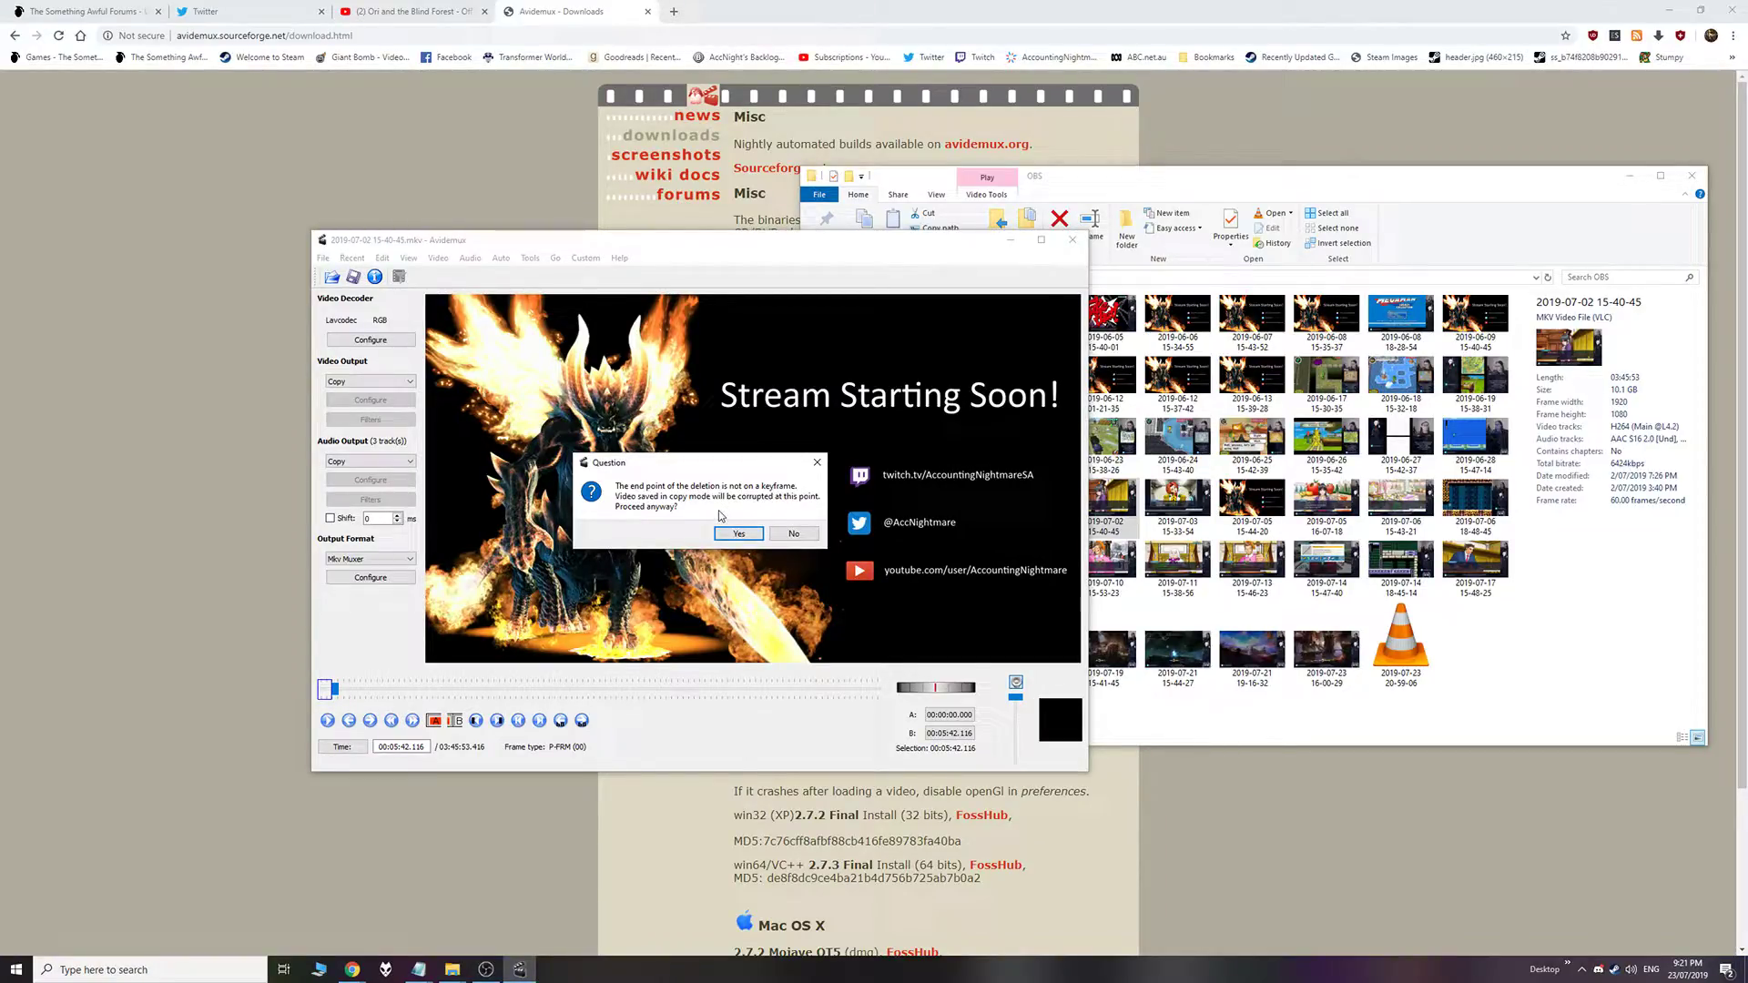
pyautogui.click(799, 537)
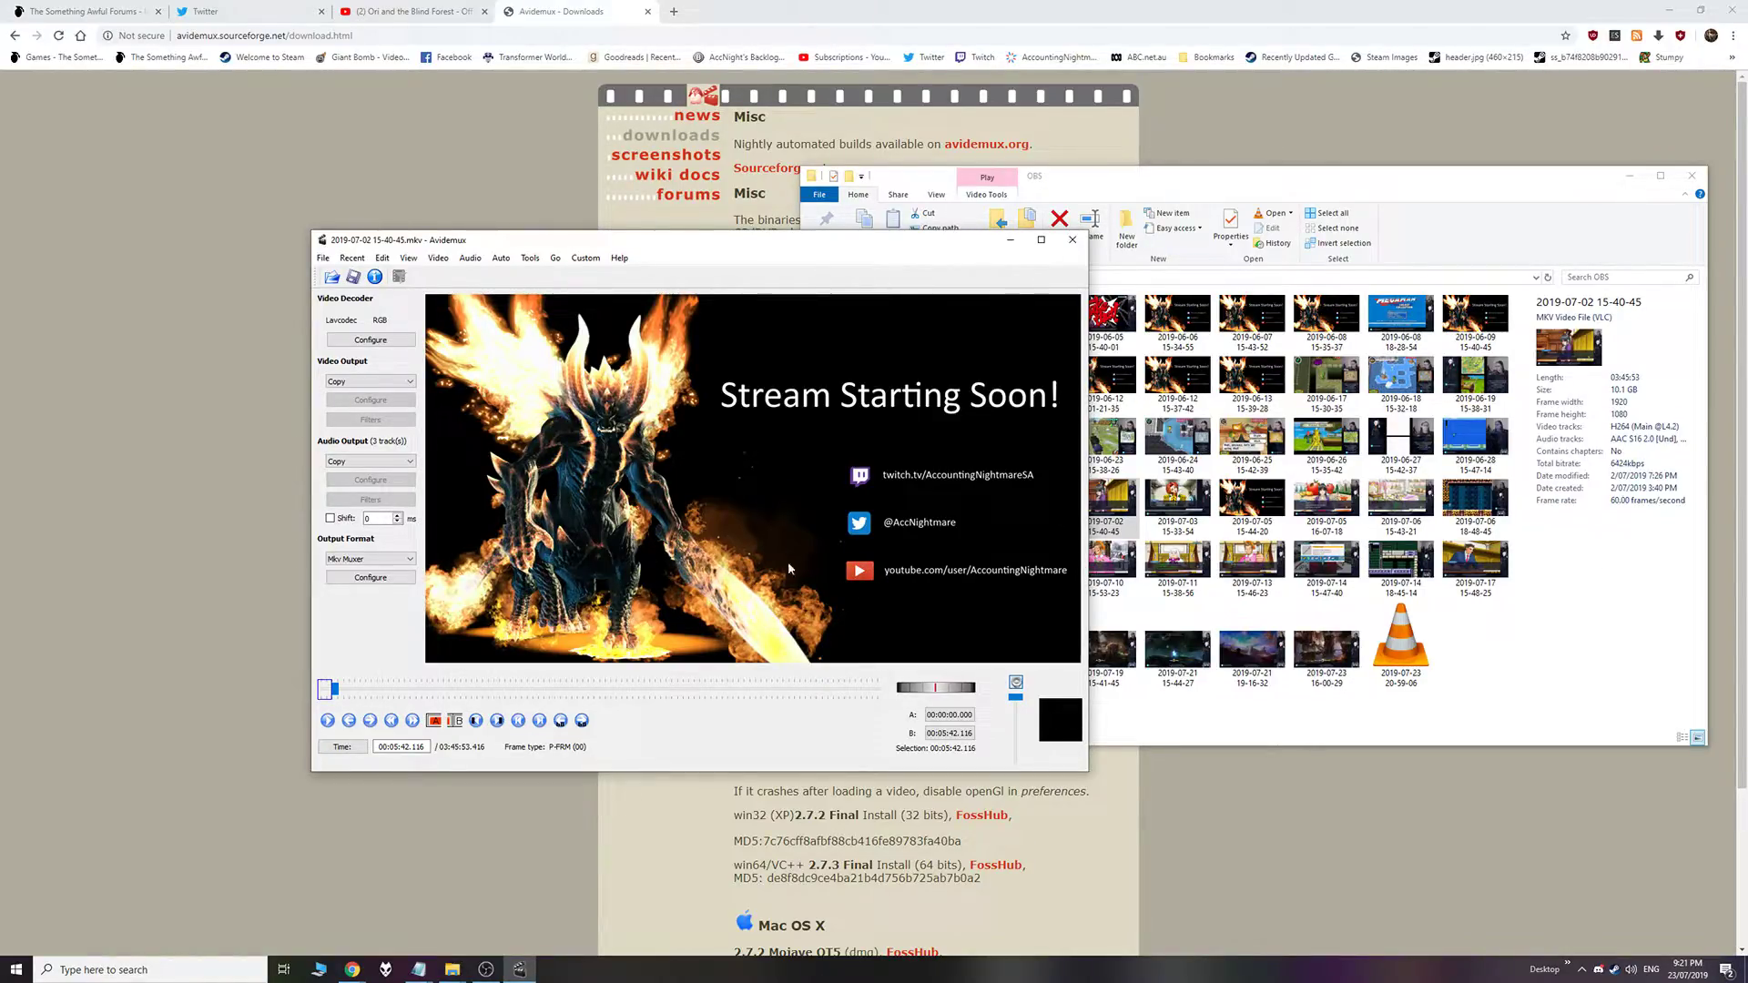
# Cut the intro up to keyframe 00:05:46.050, leaving 03:40:07.366
pyautogui.click(370, 718)
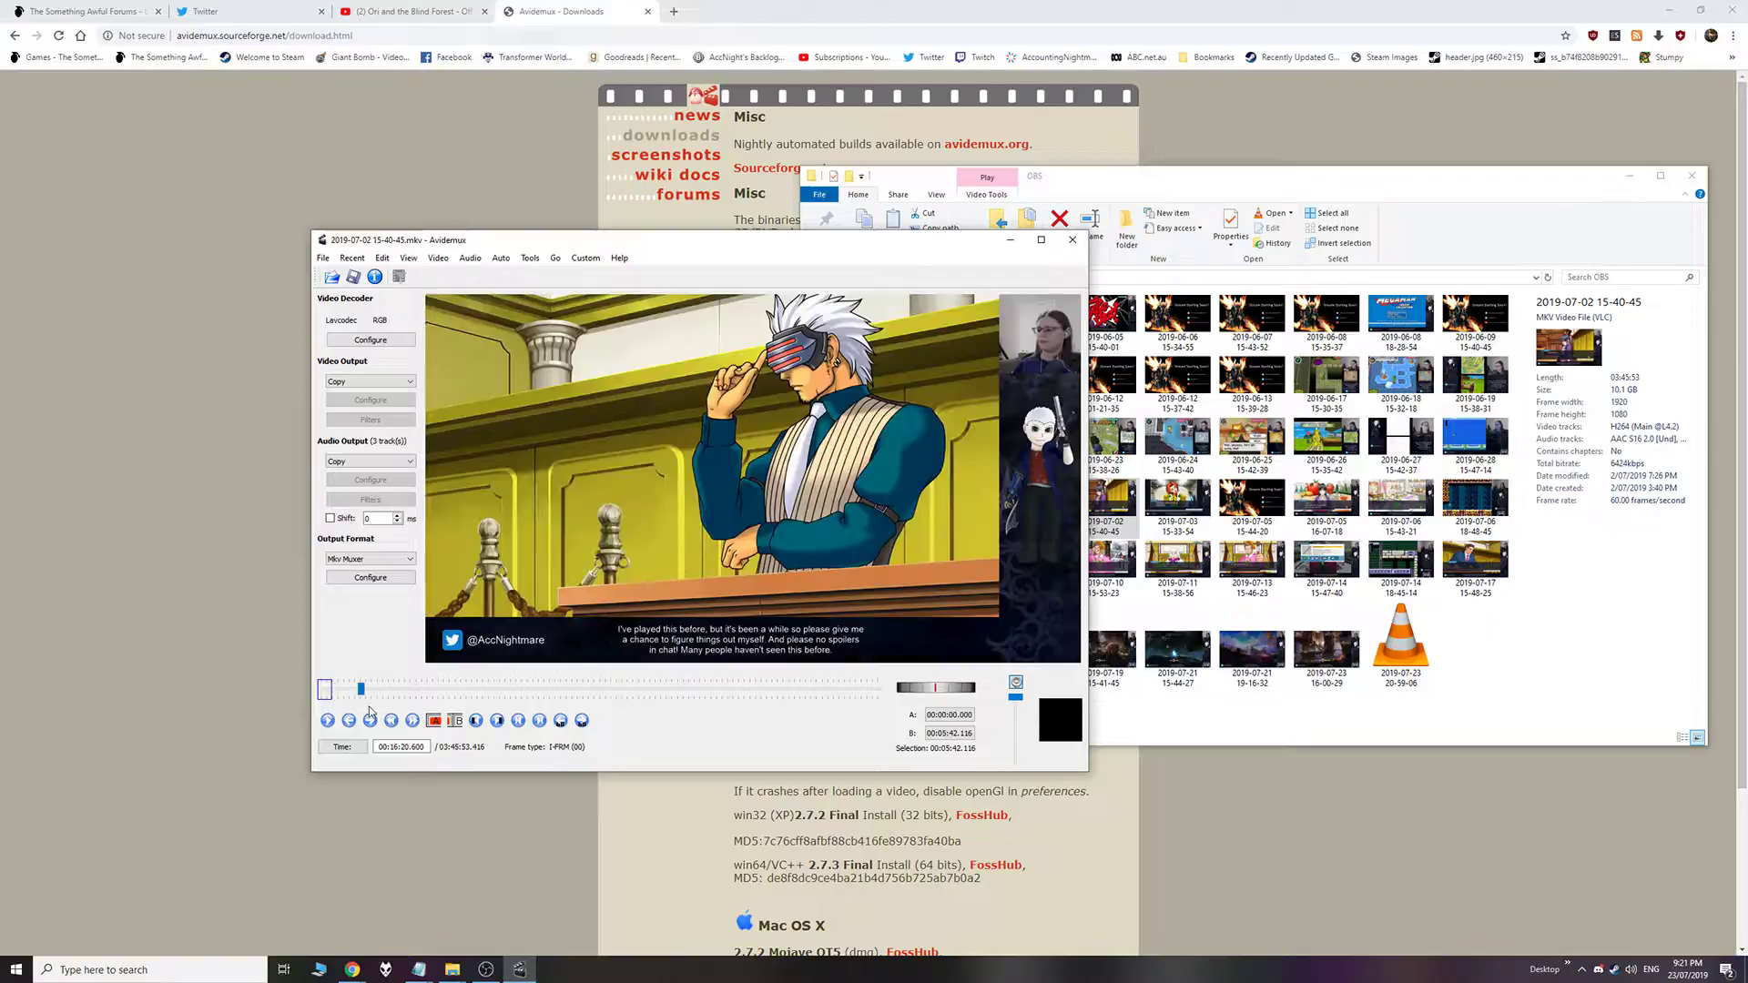
pyautogui.moveTo(361, 691); pyautogui.dragTo(330, 692)
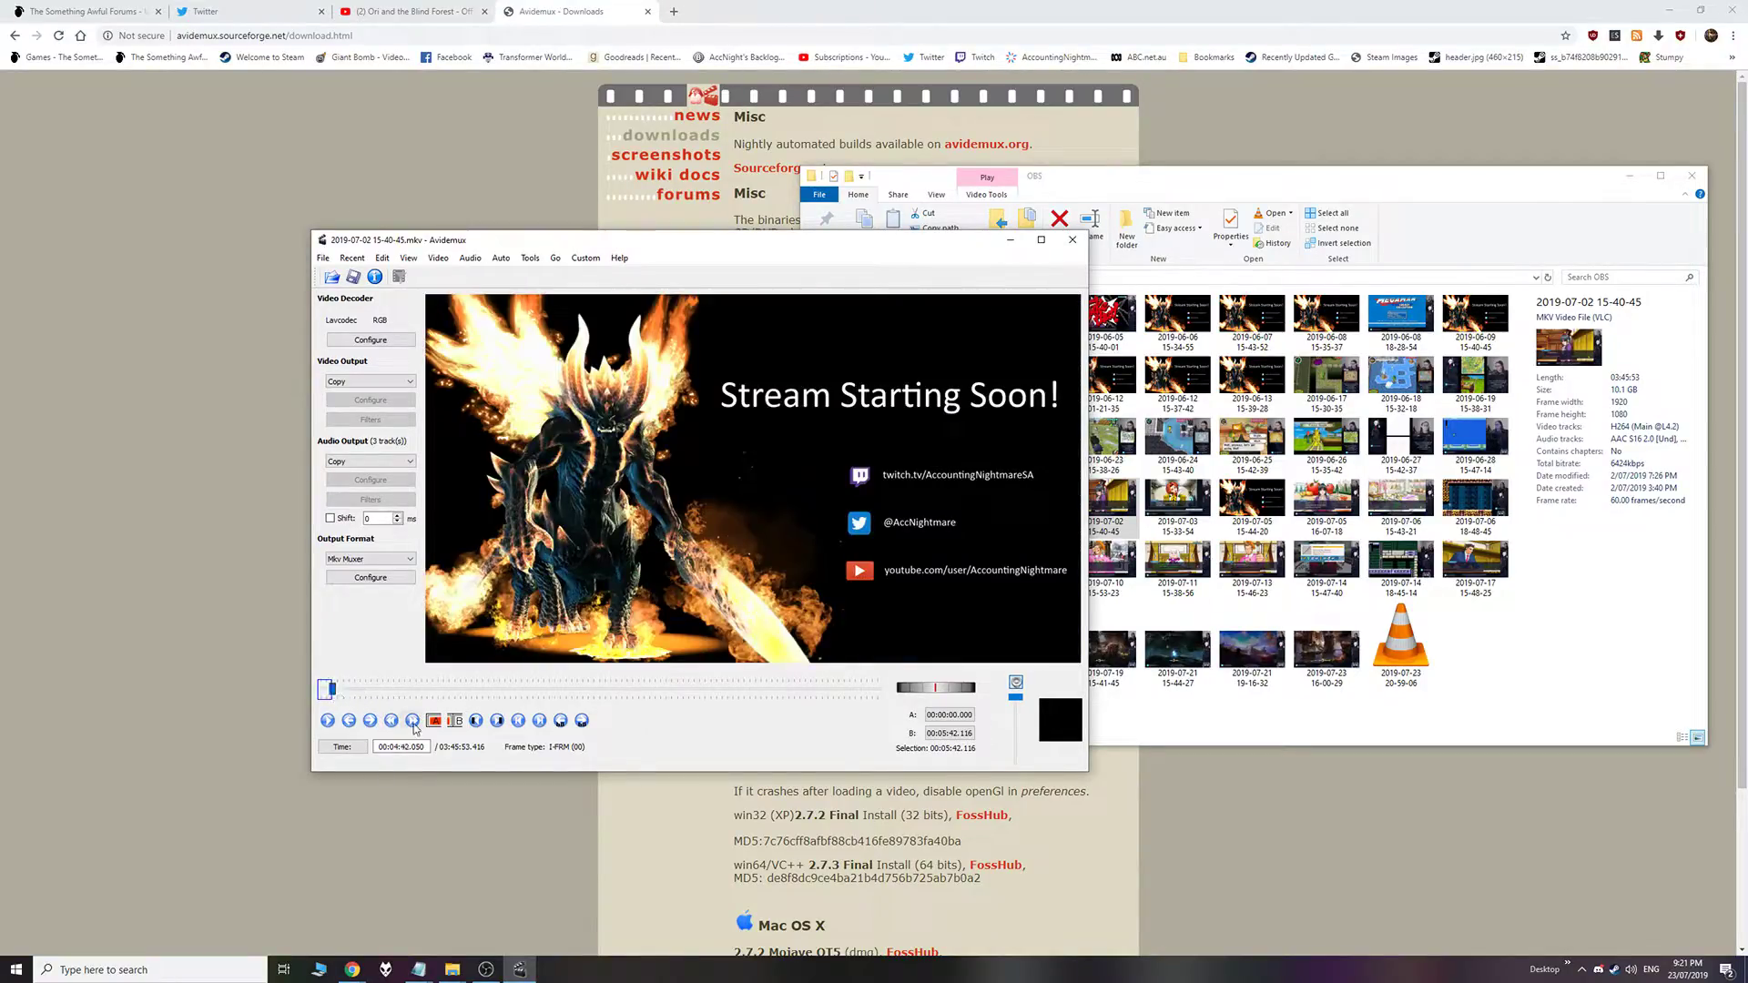
pyautogui.click(413, 721)
pyautogui.click(411, 721)
pyautogui.moveTo(335, 692); pyautogui.dragTo(337, 692)
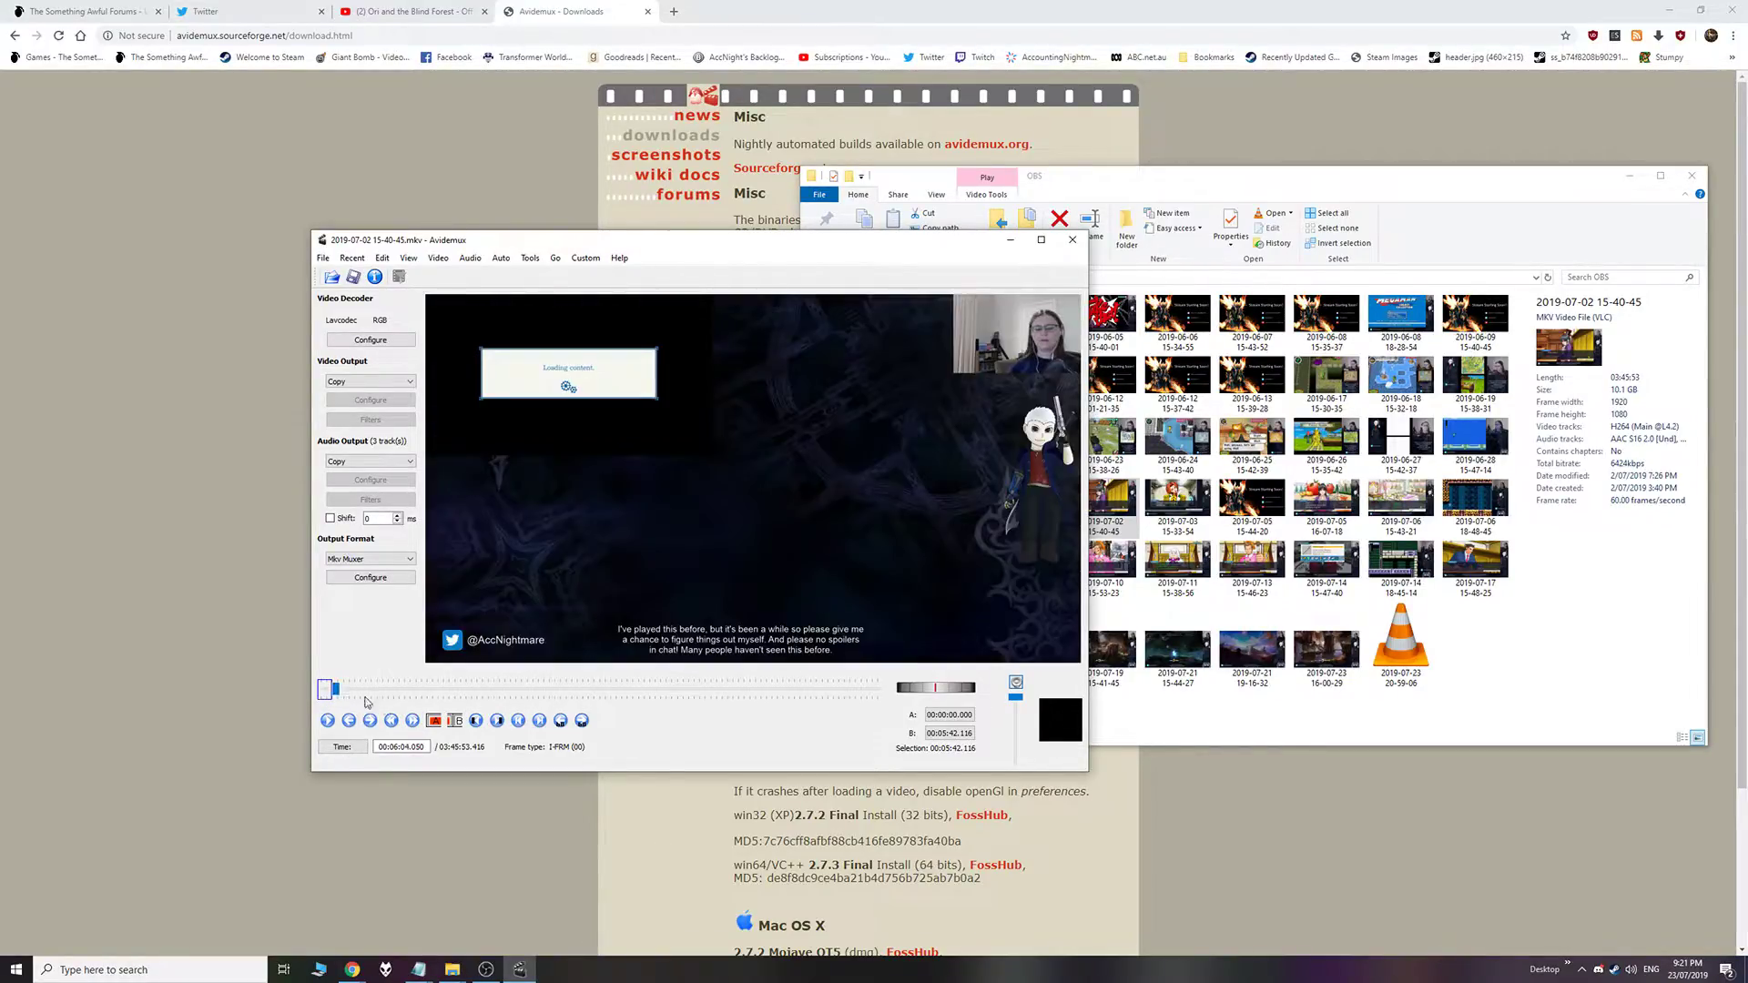
pyautogui.click(392, 721)
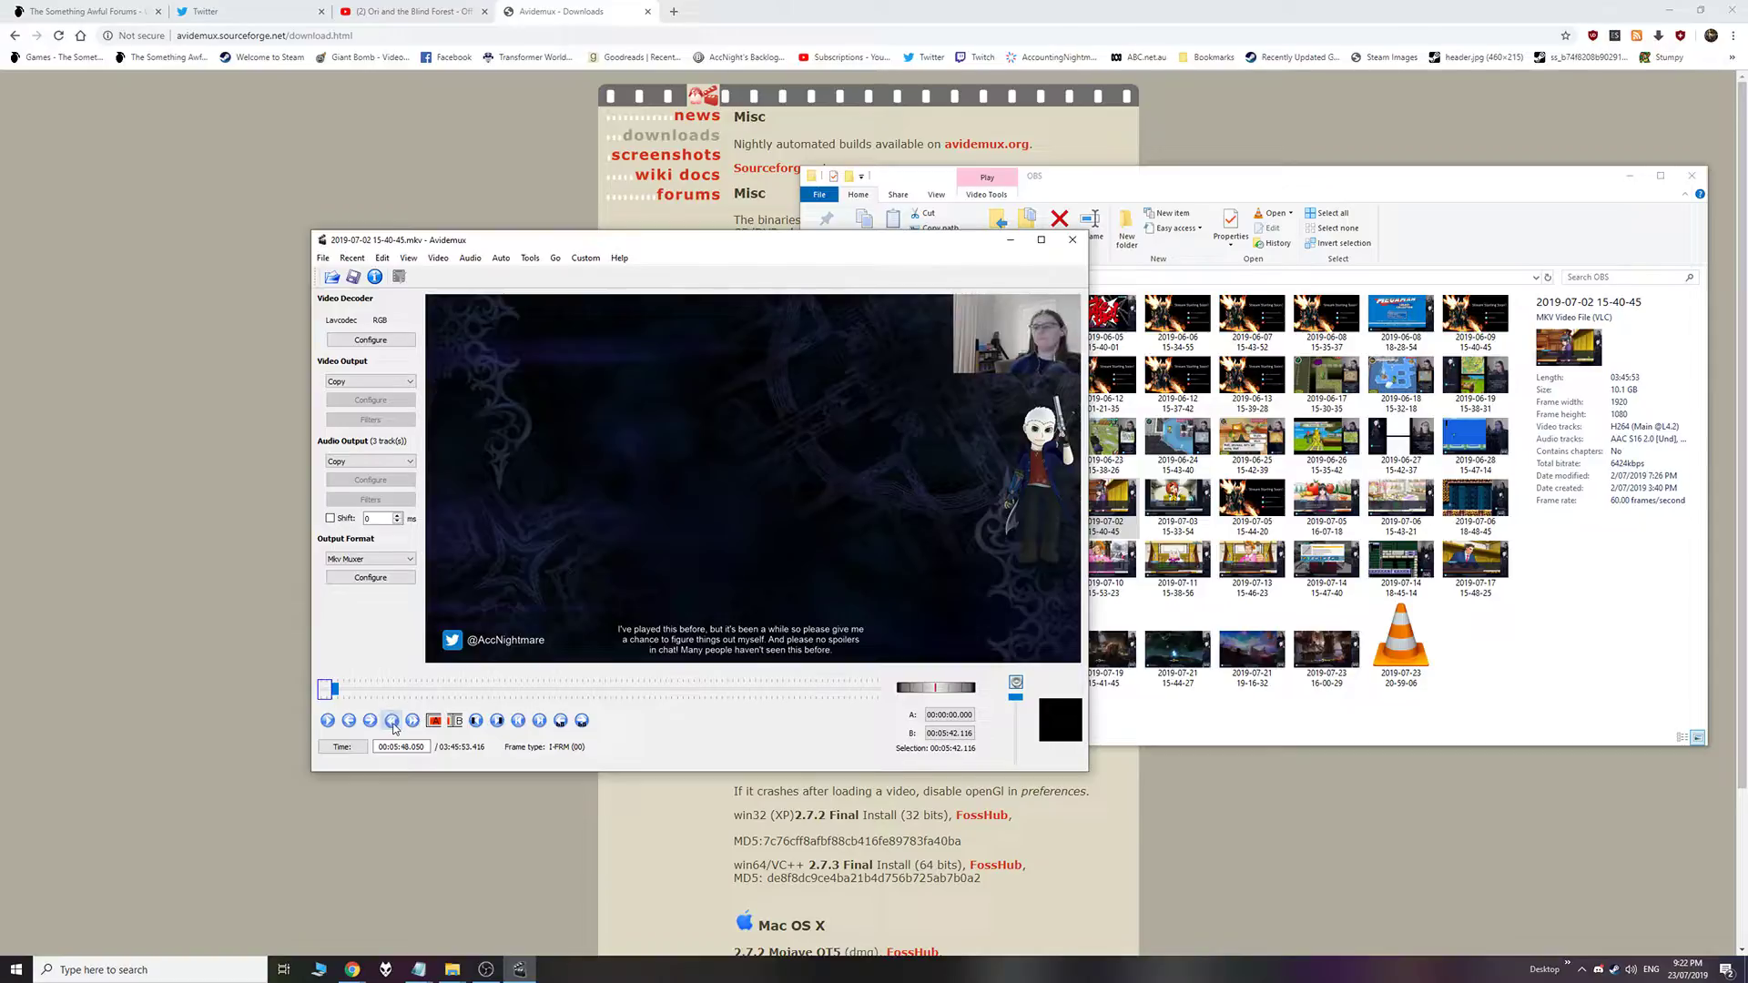
pyautogui.click(391, 721)
pyautogui.click(413, 721)
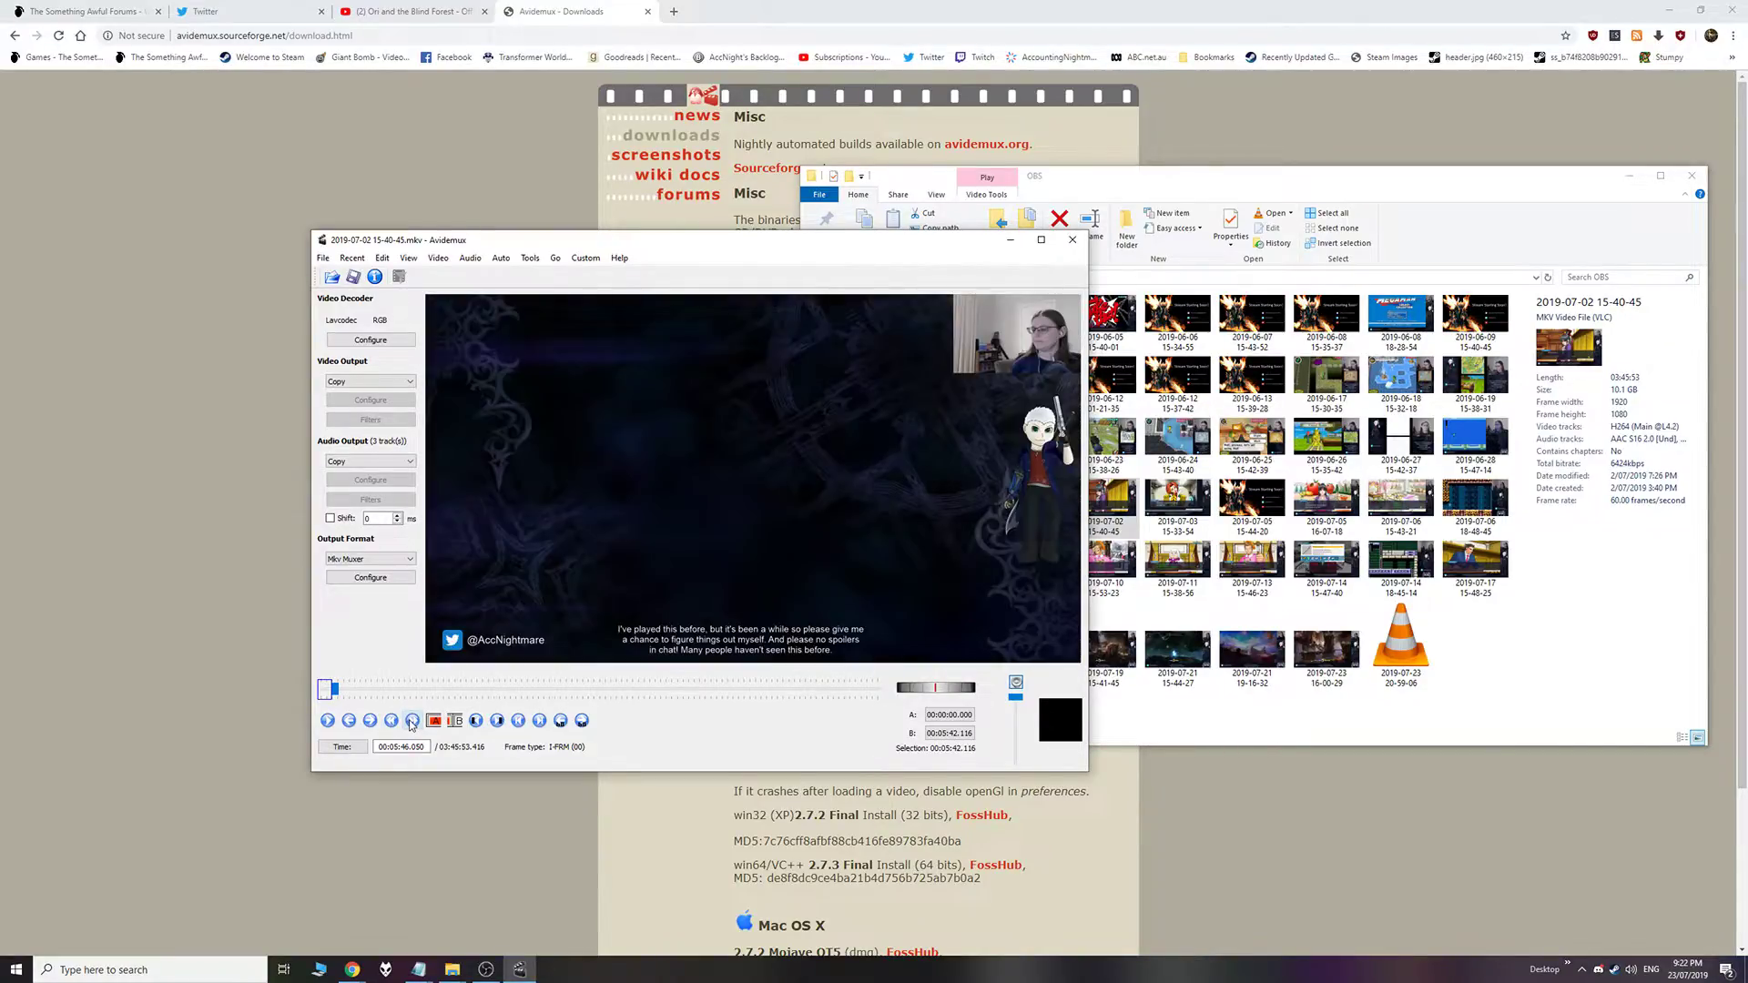
pyautogui.click(391, 721)
pyautogui.click(411, 721)
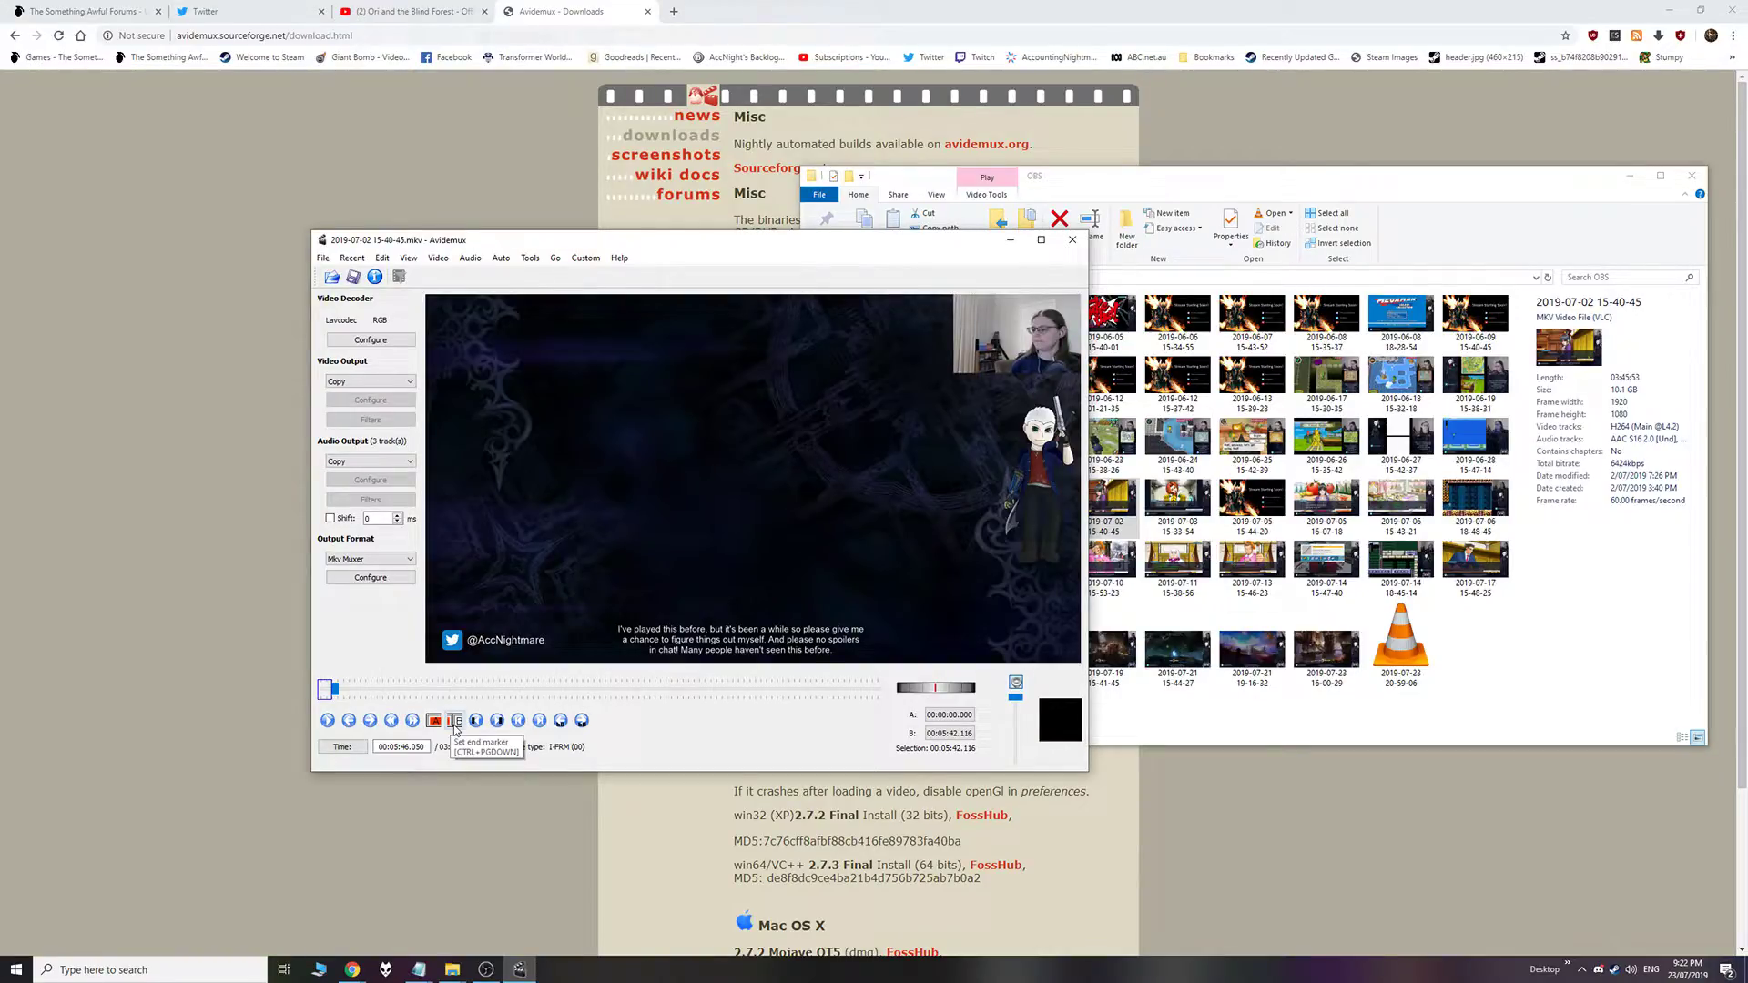
pyautogui.click(456, 722)
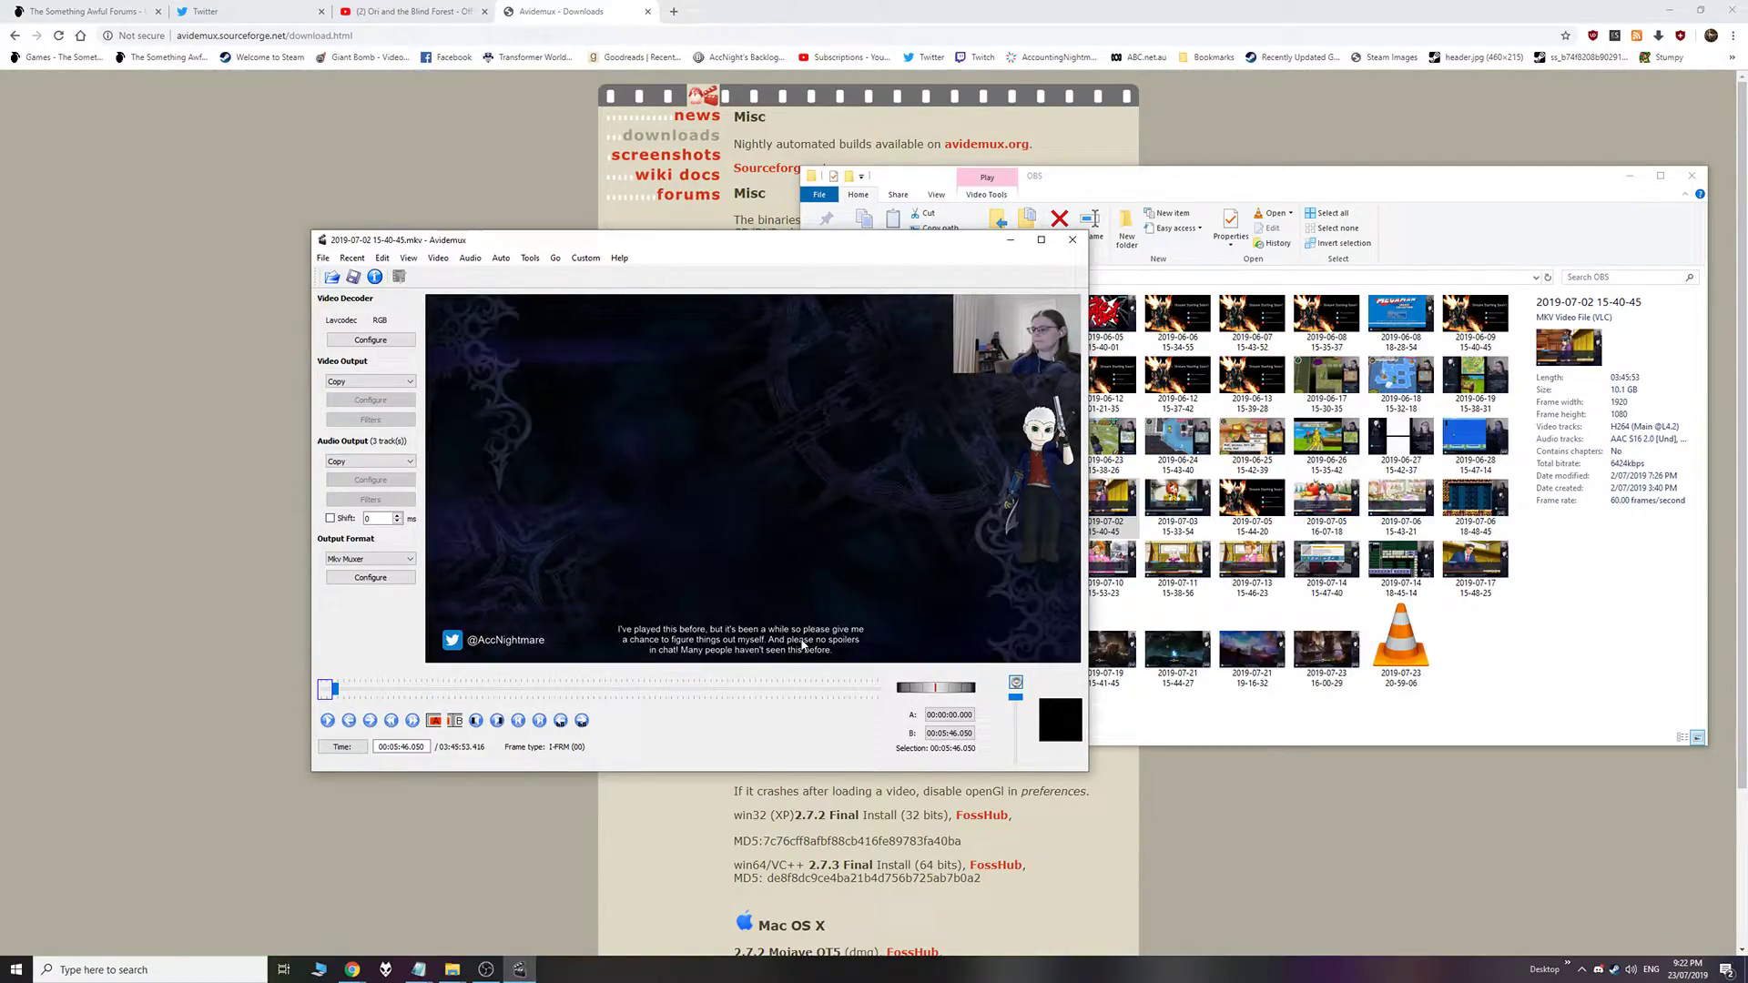
pyautogui.press('Delete')
# Set start marker A at 03:36:51.416, marking the final 00:03:15.950
pyautogui.moveTo(322, 694); pyautogui.dragTo(869, 693)
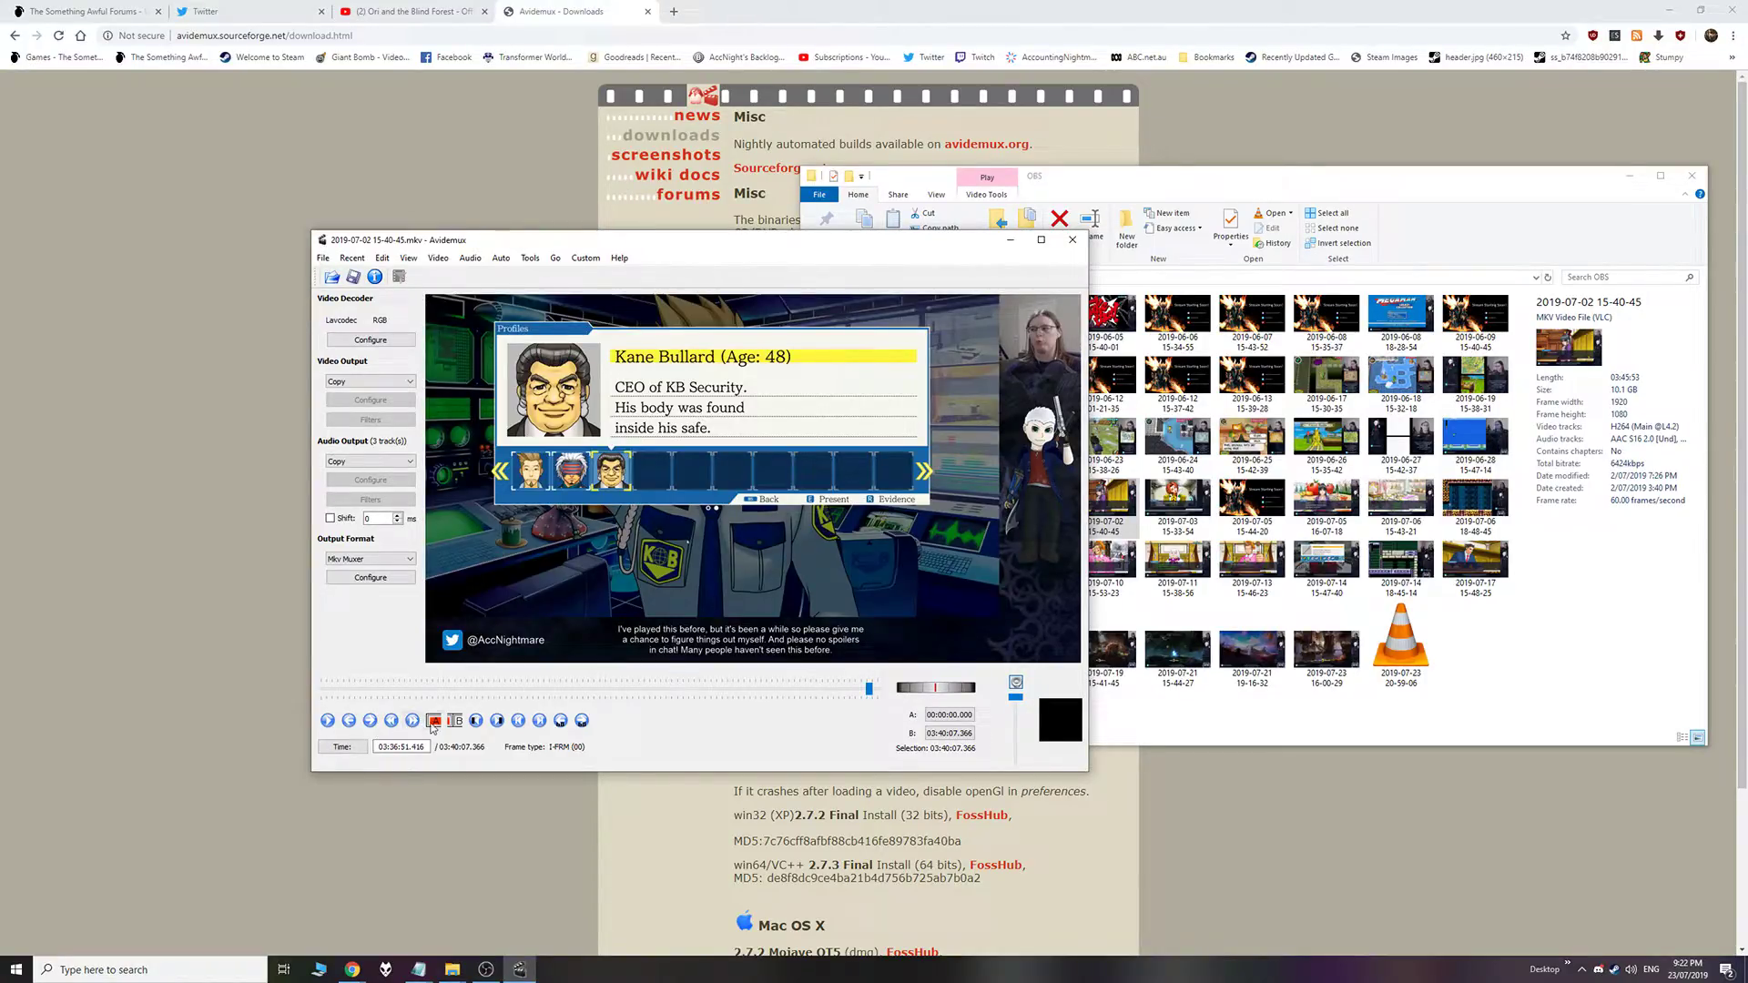
pyautogui.click(434, 721)
pyautogui.moveTo(864, 695); pyautogui.dragTo(320, 690)
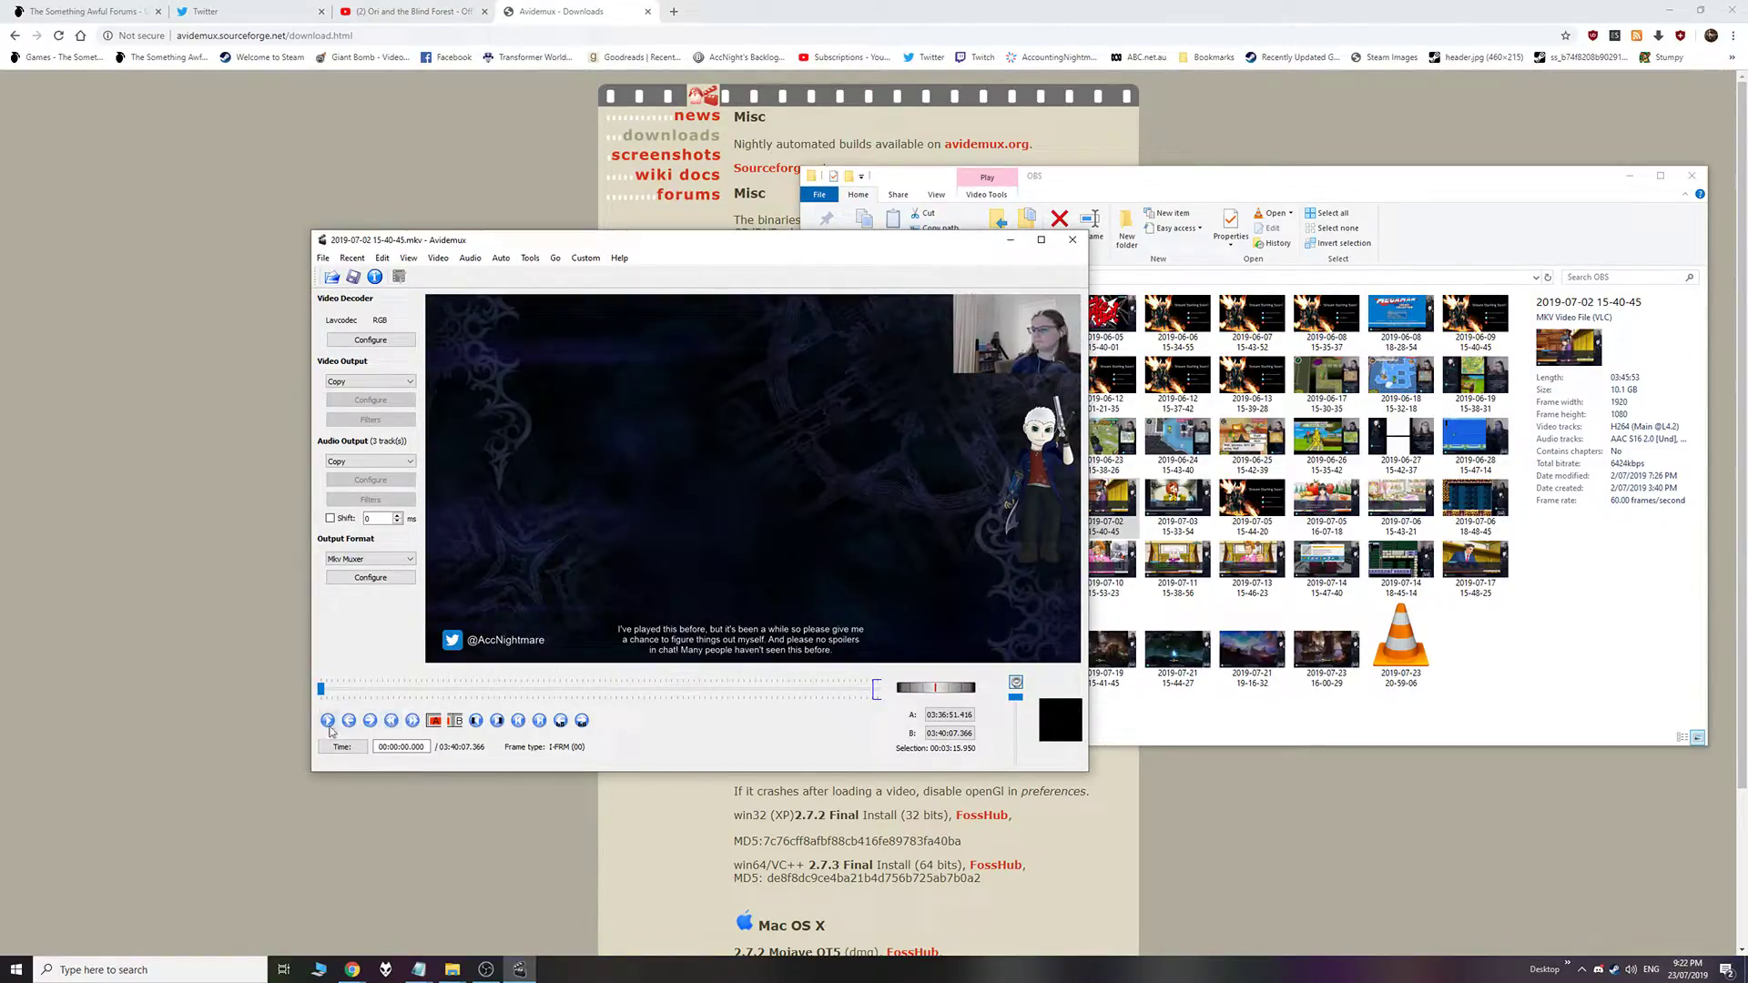
# Play the trimmed video and stop it, previewing toward the Quick Break screen near 01:54:13
pyautogui.click(327, 722)
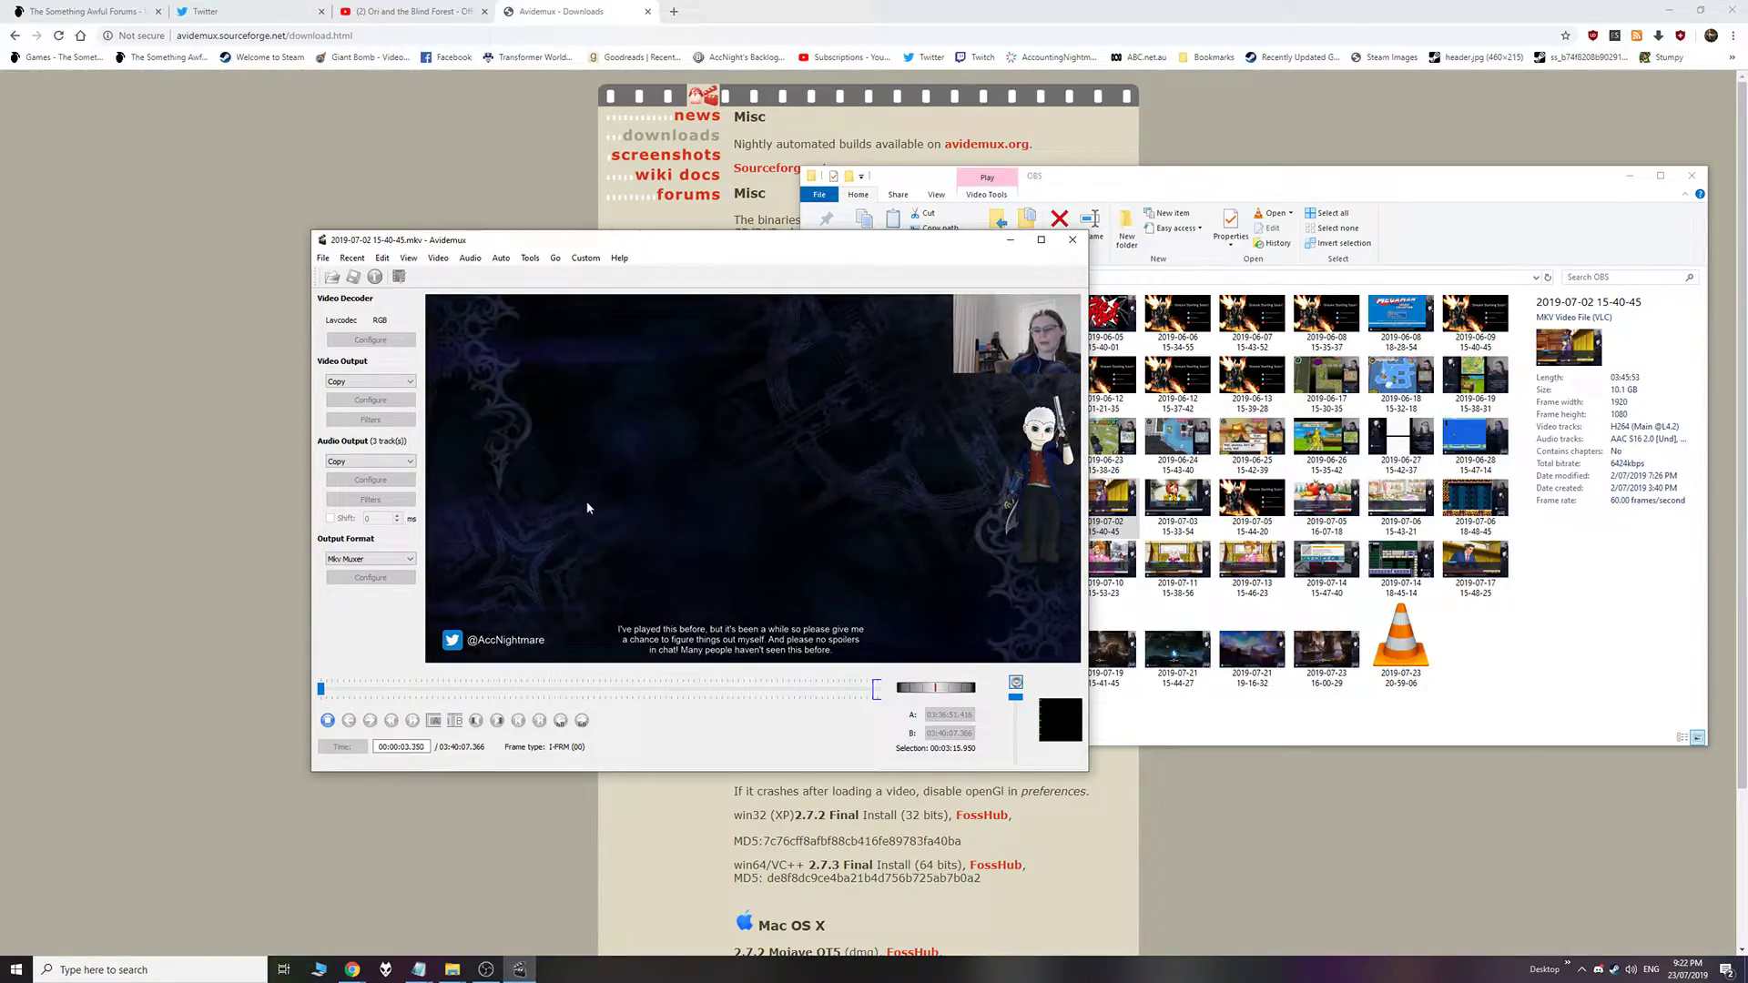
pyautogui.click(327, 721)
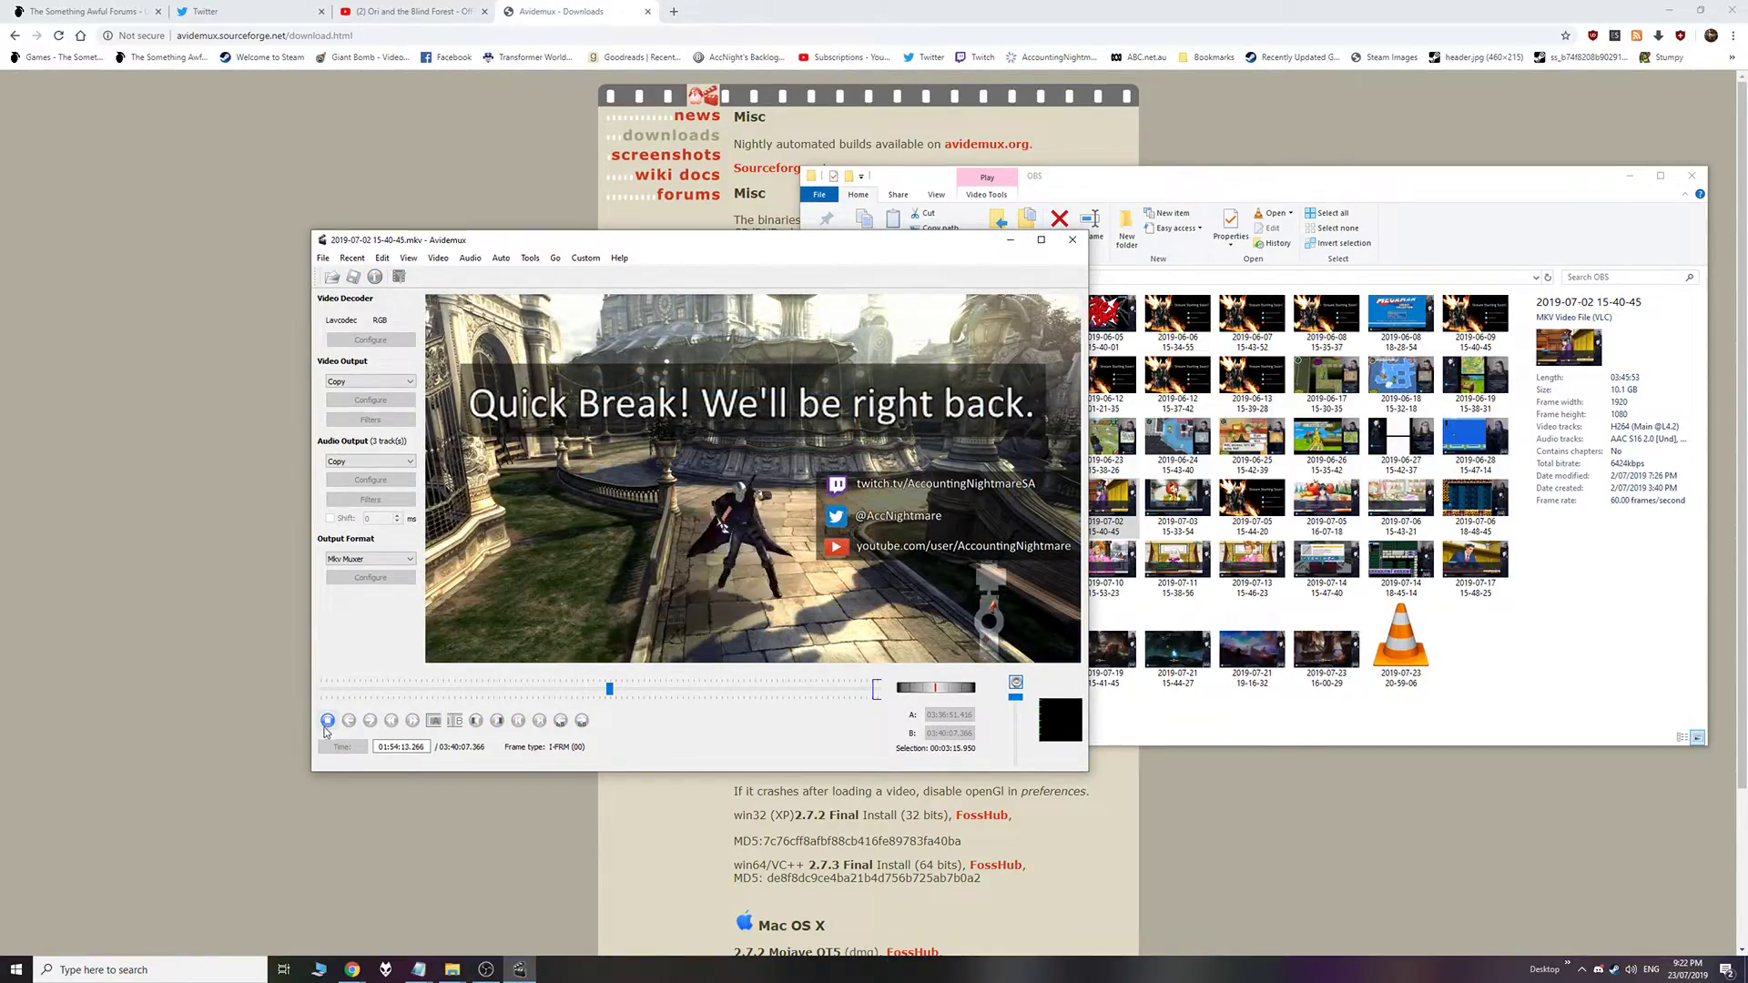
# Stop at the break screen and set marker A at keyframe 01:54:13.566
pyautogui.click(328, 721)
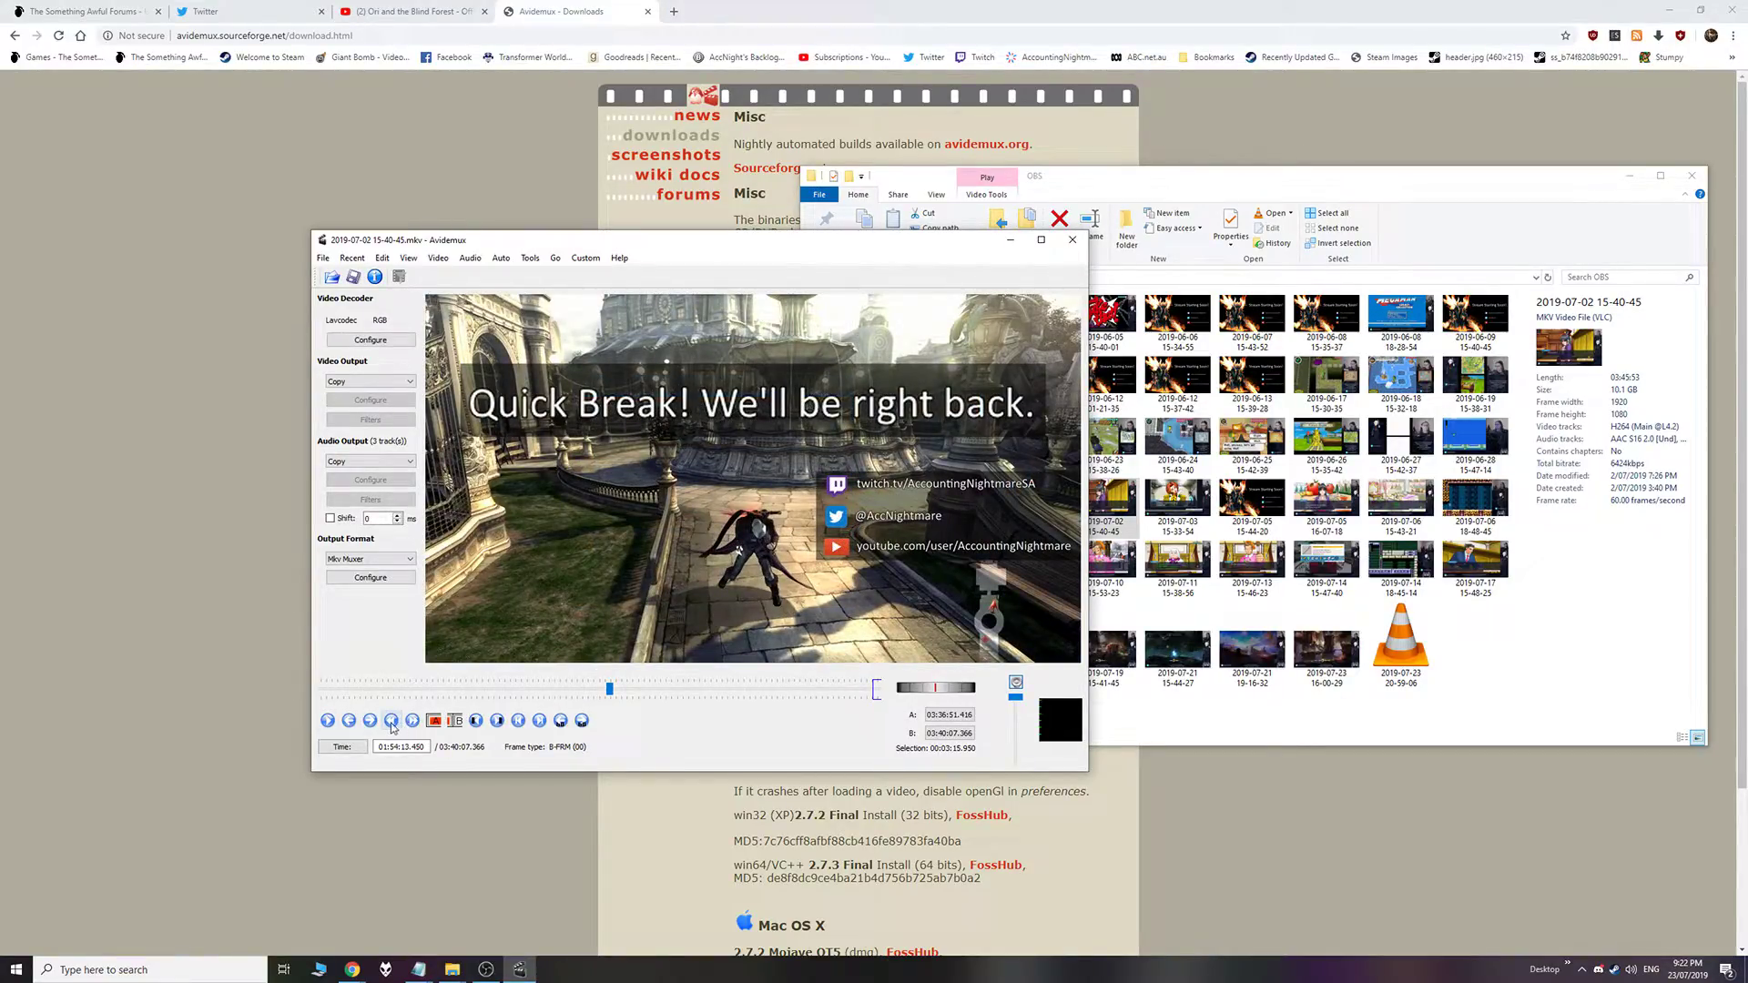
pyautogui.click(410, 722)
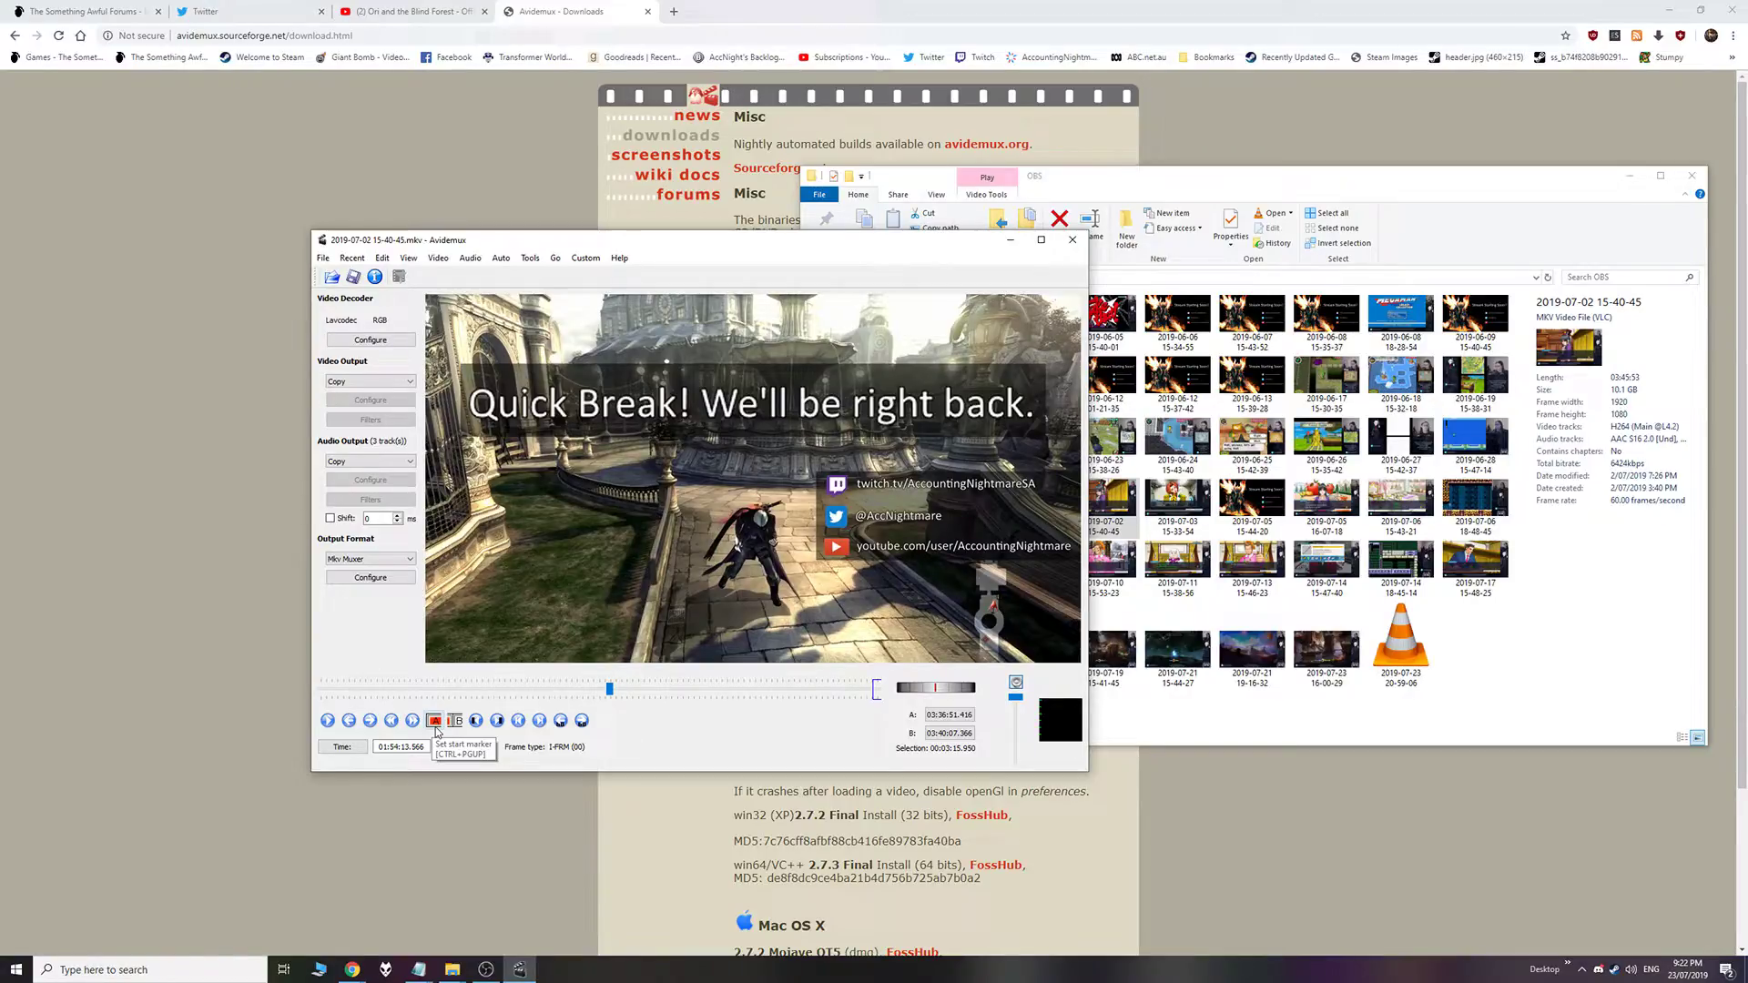
pyautogui.click(437, 729)
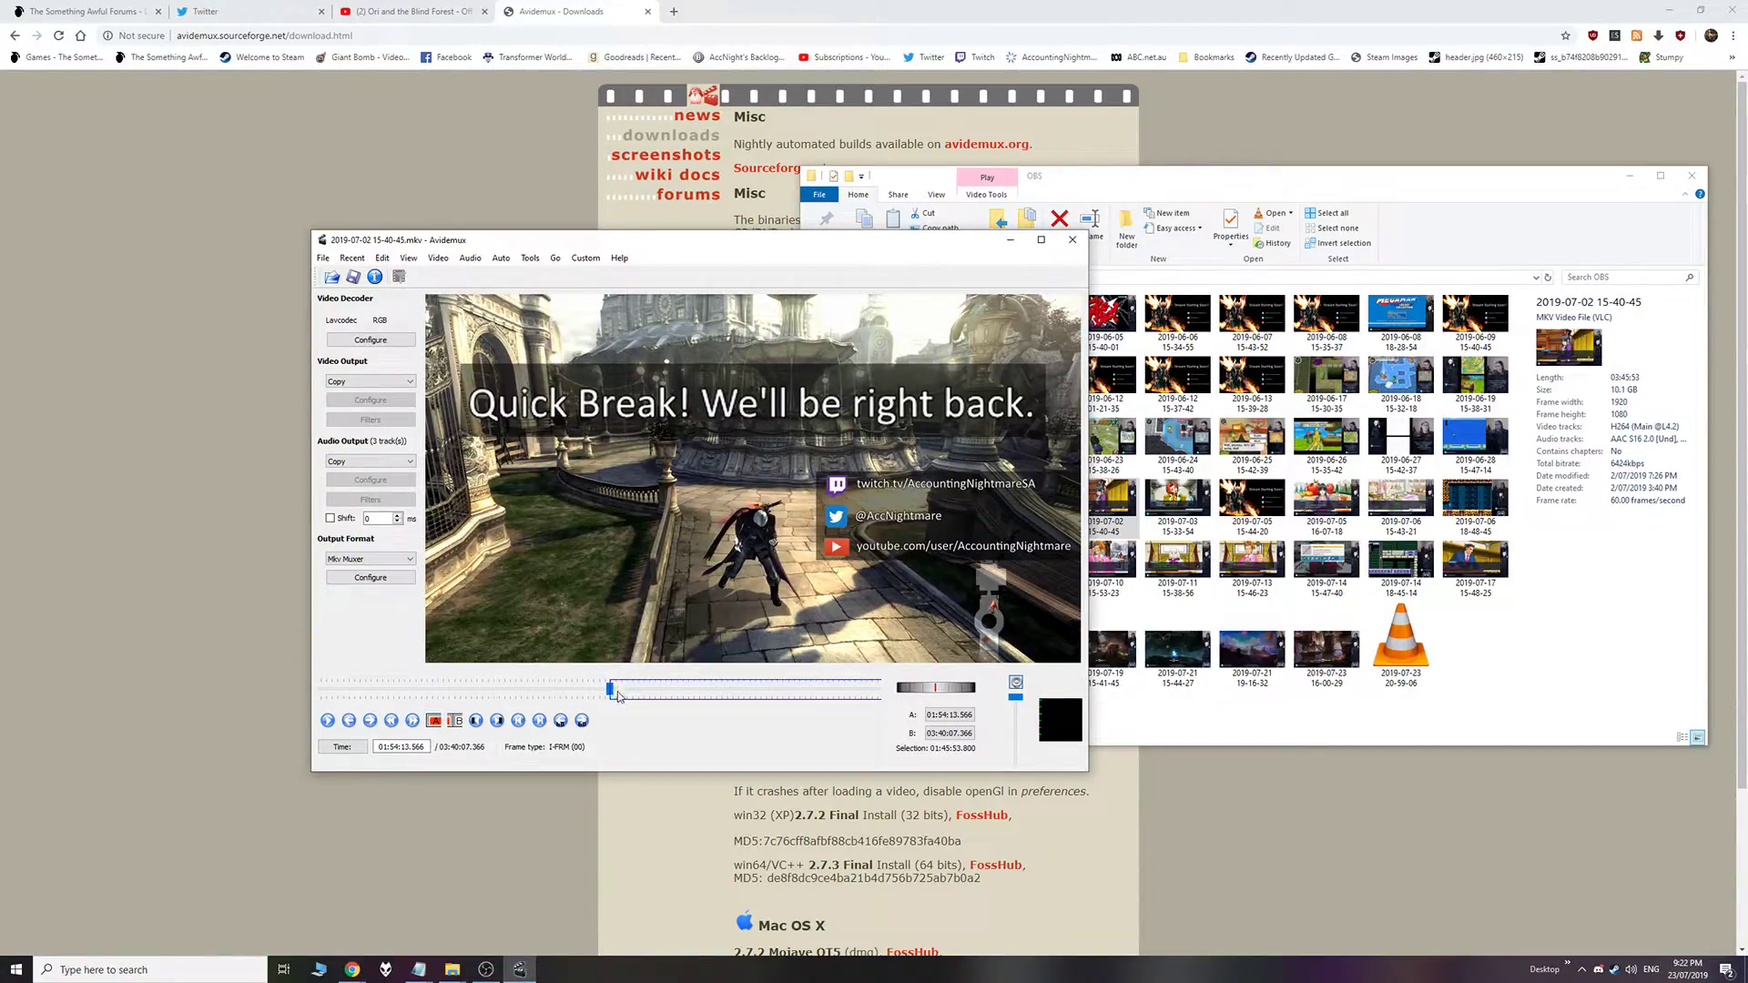
# Step through the Quick Break by keyframes to its last break keyframe
pyautogui.moveTo(613, 691); pyautogui.dragTo(630, 692)
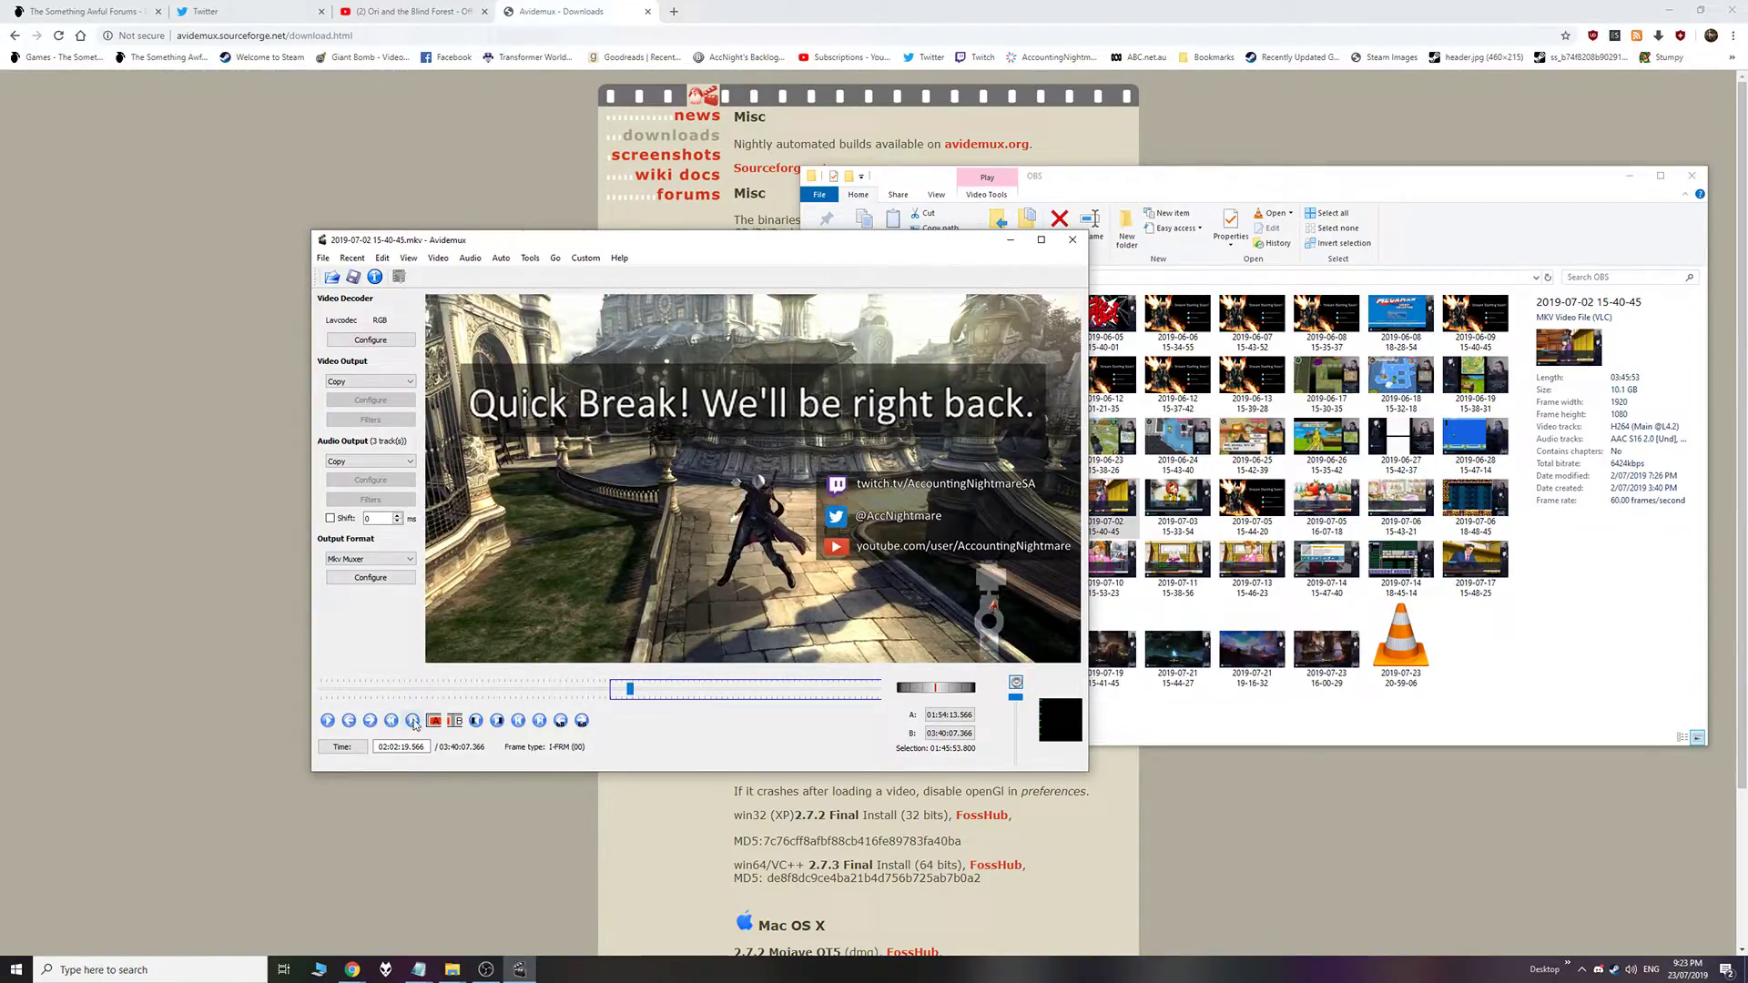
pyautogui.click(412, 721)
pyautogui.click(413, 721)
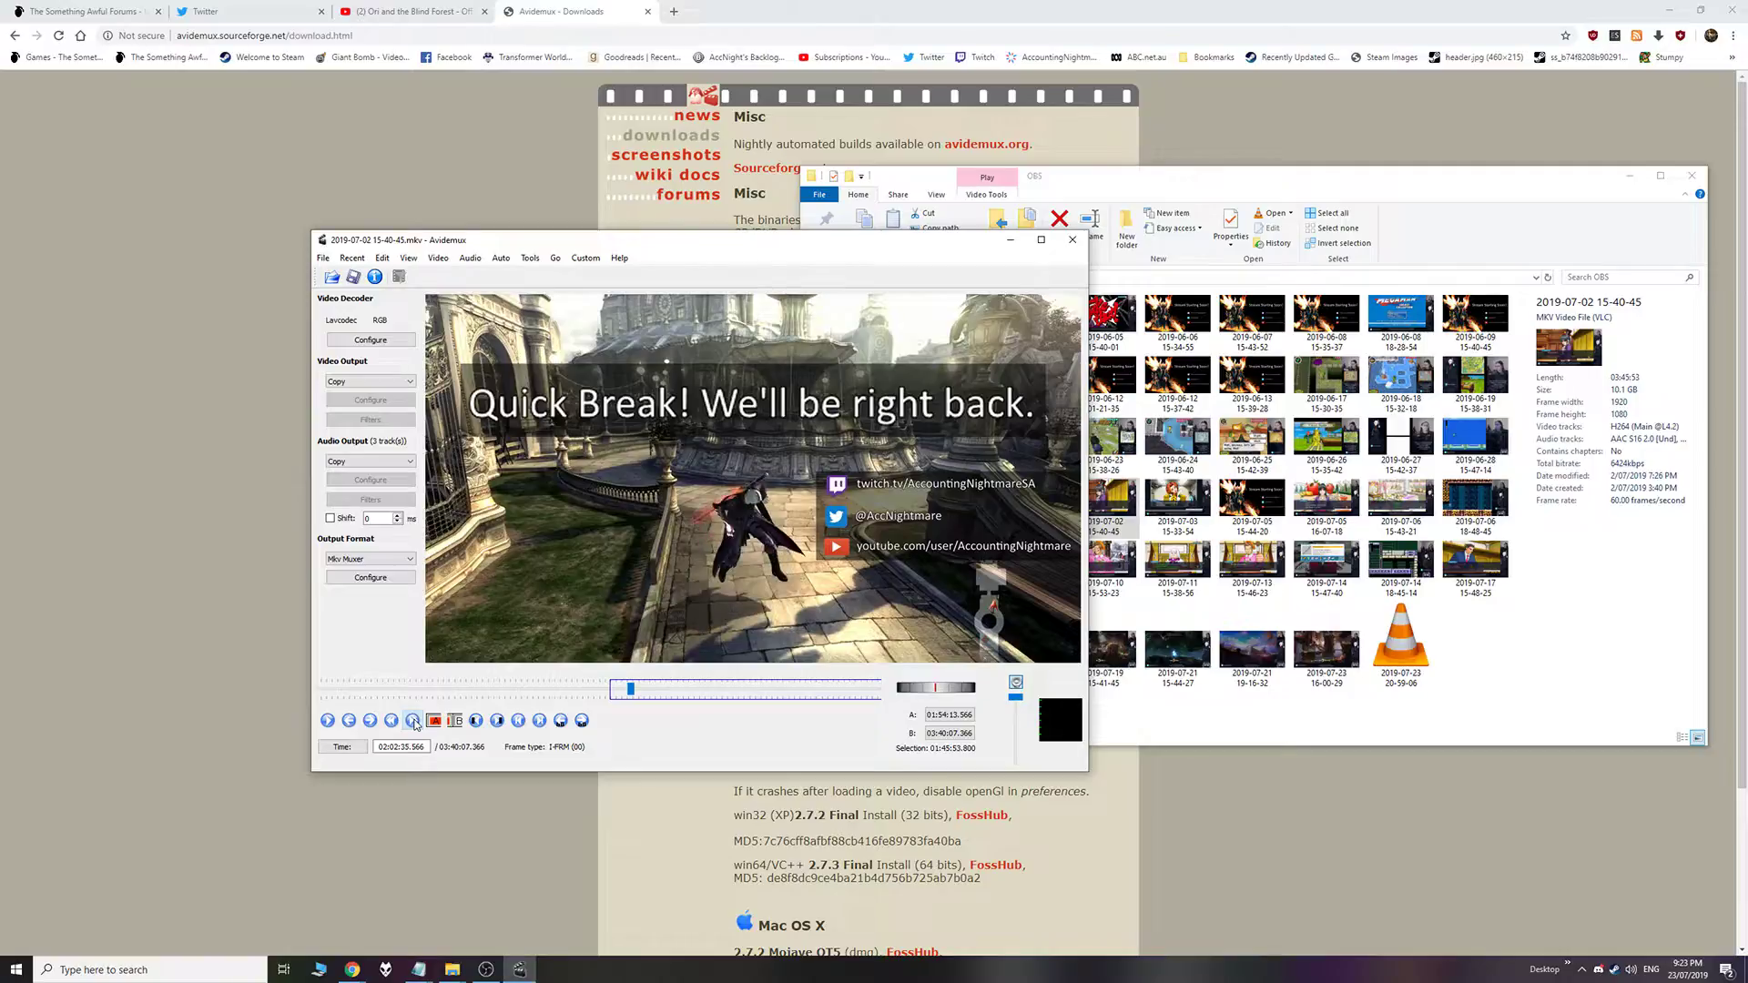
pyautogui.click(413, 721)
pyautogui.click(412, 722)
pyautogui.click(412, 721)
pyautogui.click(412, 721)
pyautogui.click(413, 721)
pyautogui.click(412, 721)
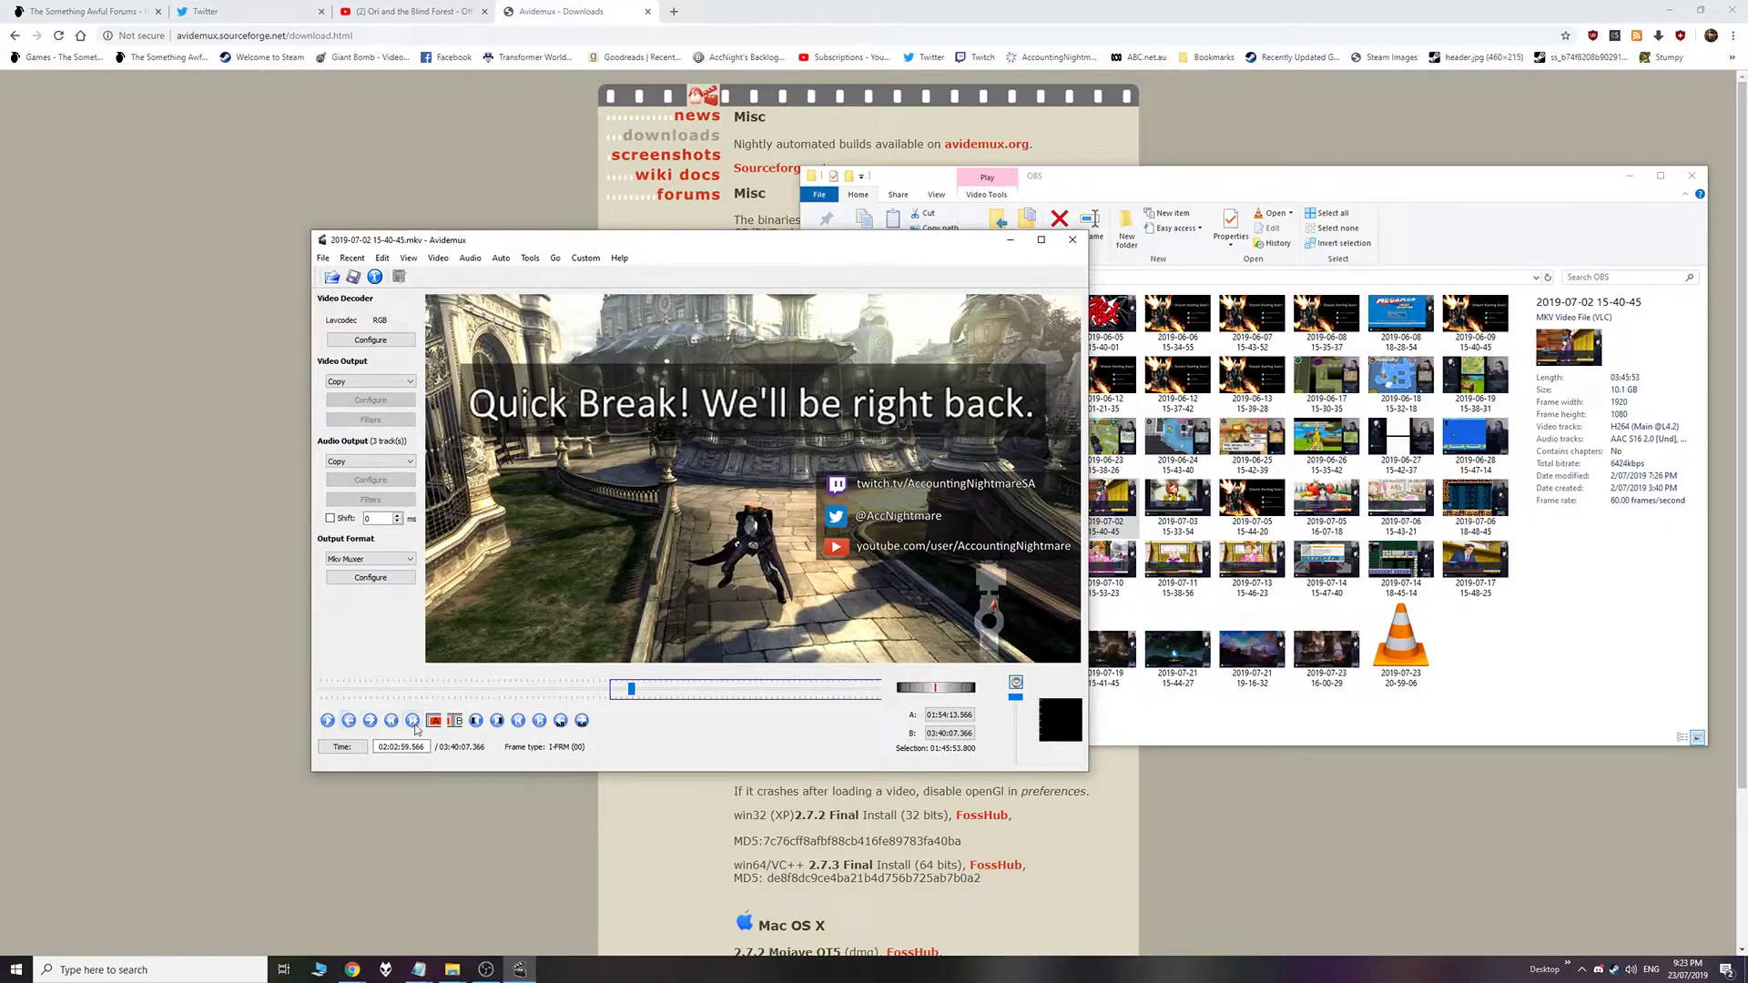
pyautogui.click(414, 721)
pyautogui.click(414, 721)
pyautogui.click(414, 722)
pyautogui.click(414, 721)
pyautogui.click(414, 721)
pyautogui.click(414, 721)
pyautogui.click(414, 721)
pyautogui.click(414, 721)
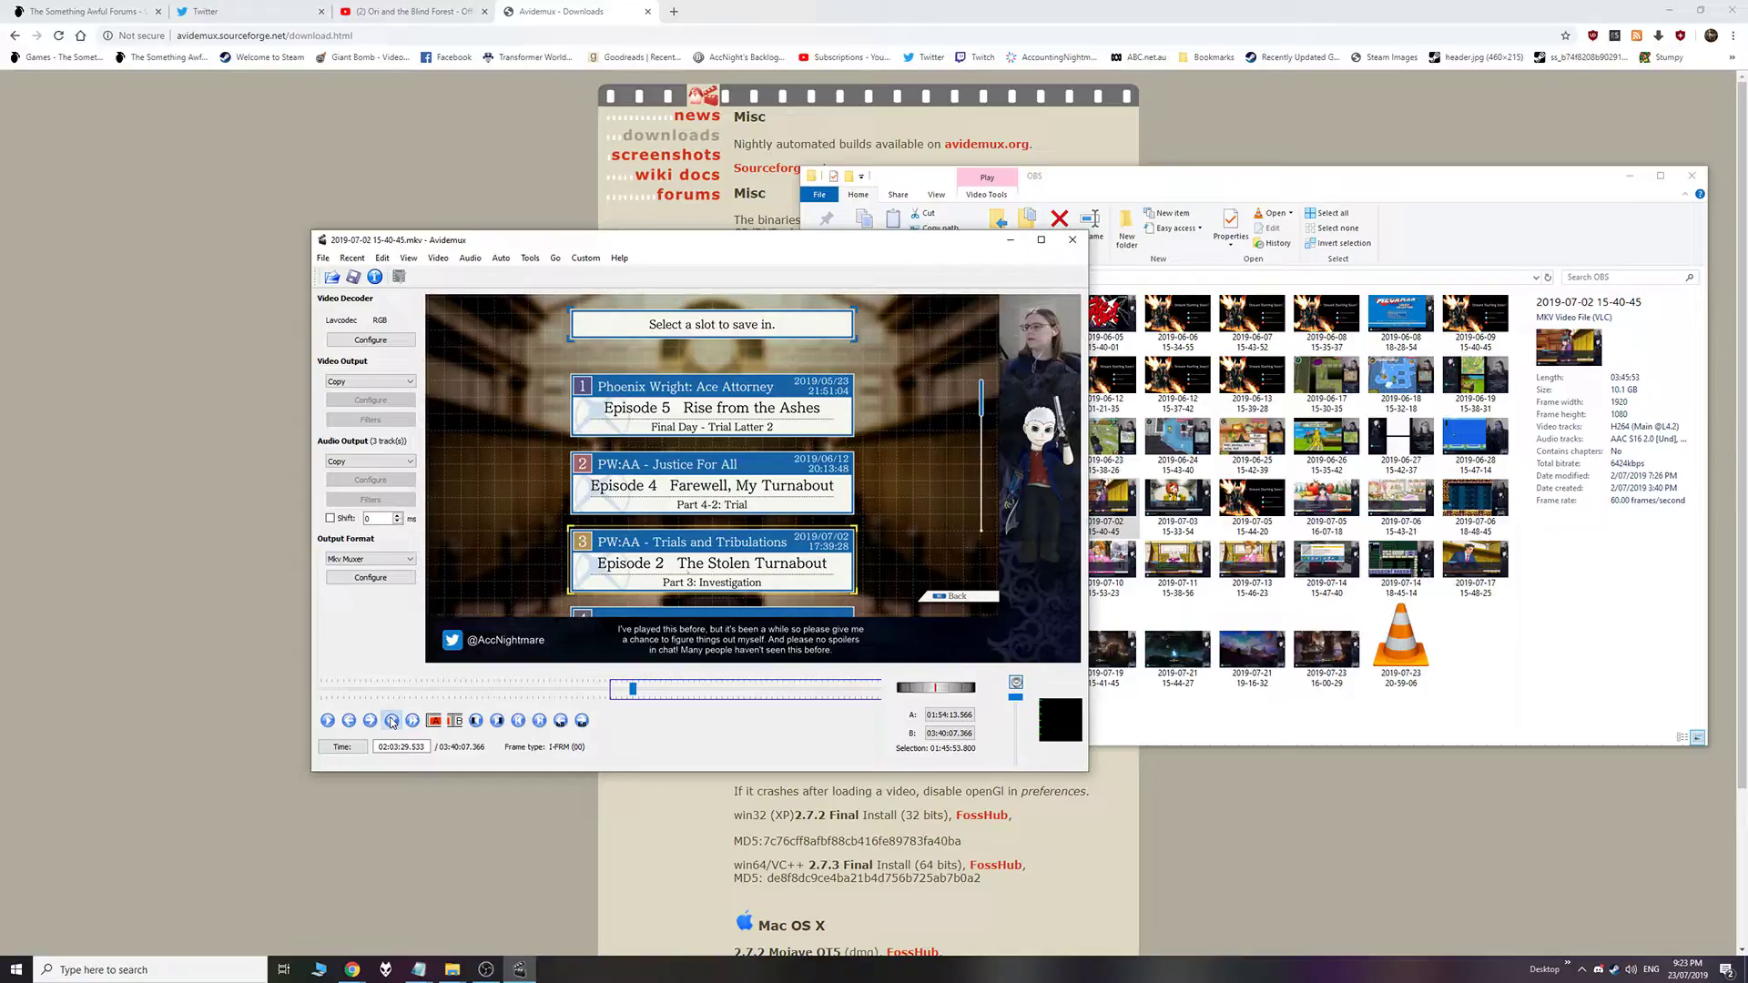
pyautogui.click(391, 721)
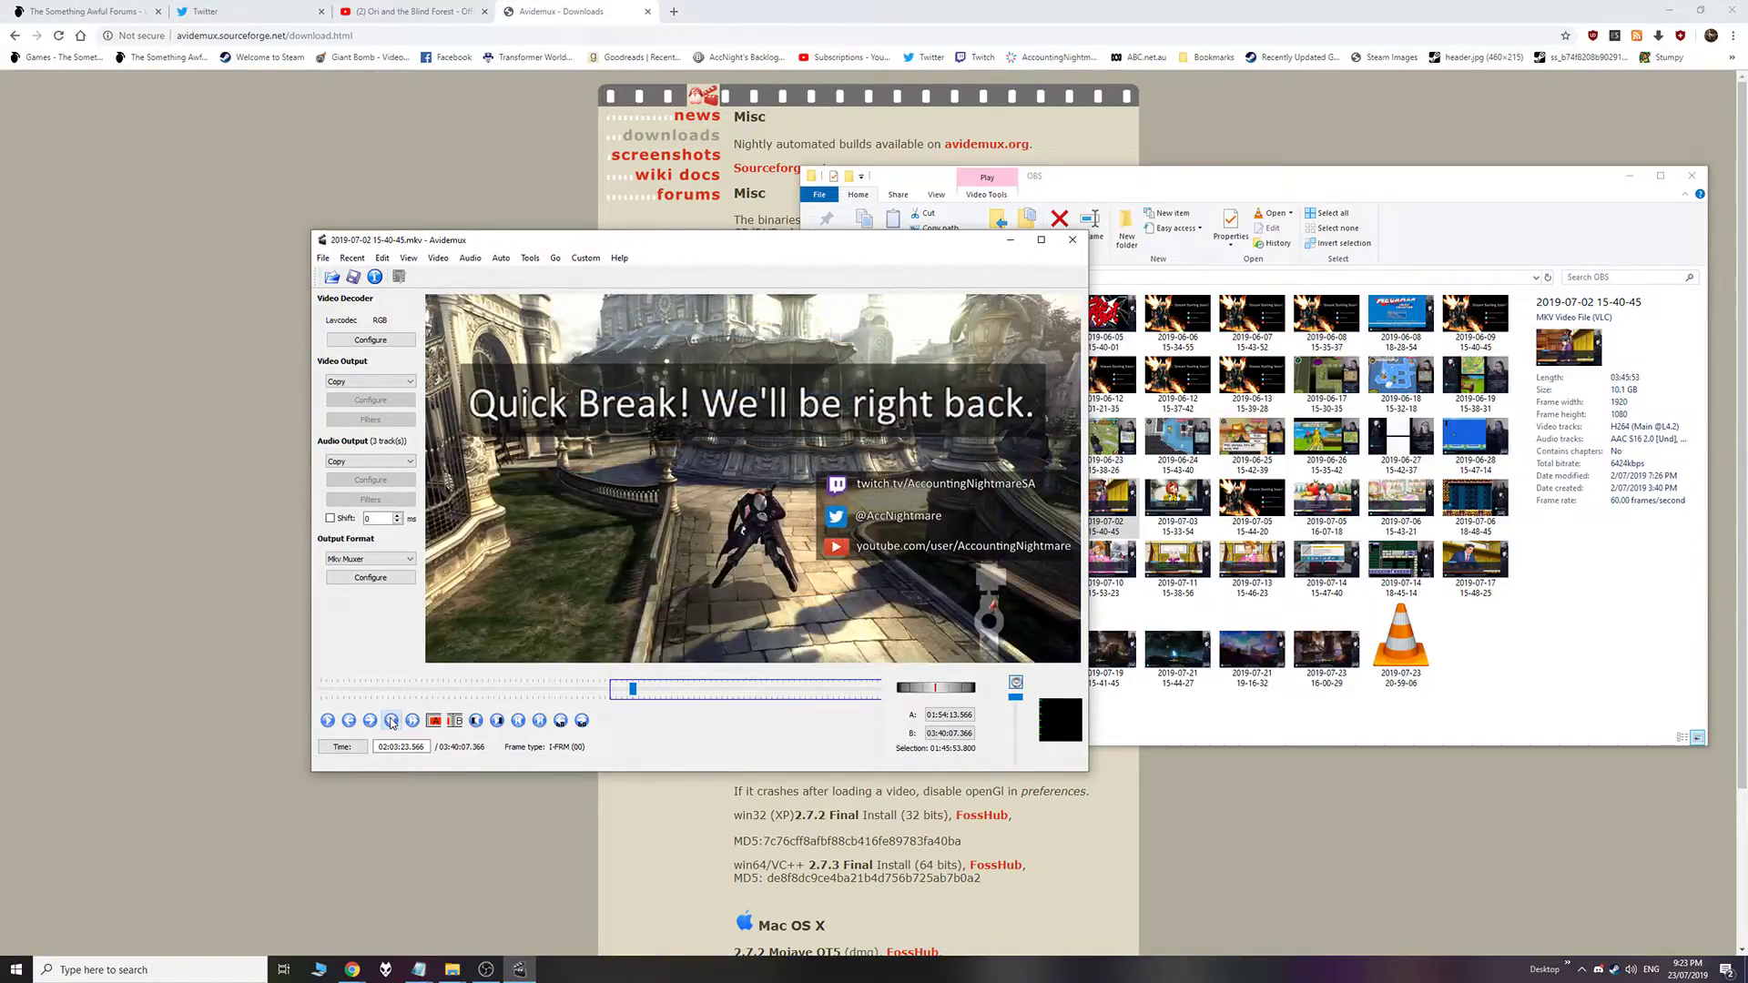
pyautogui.click(391, 721)
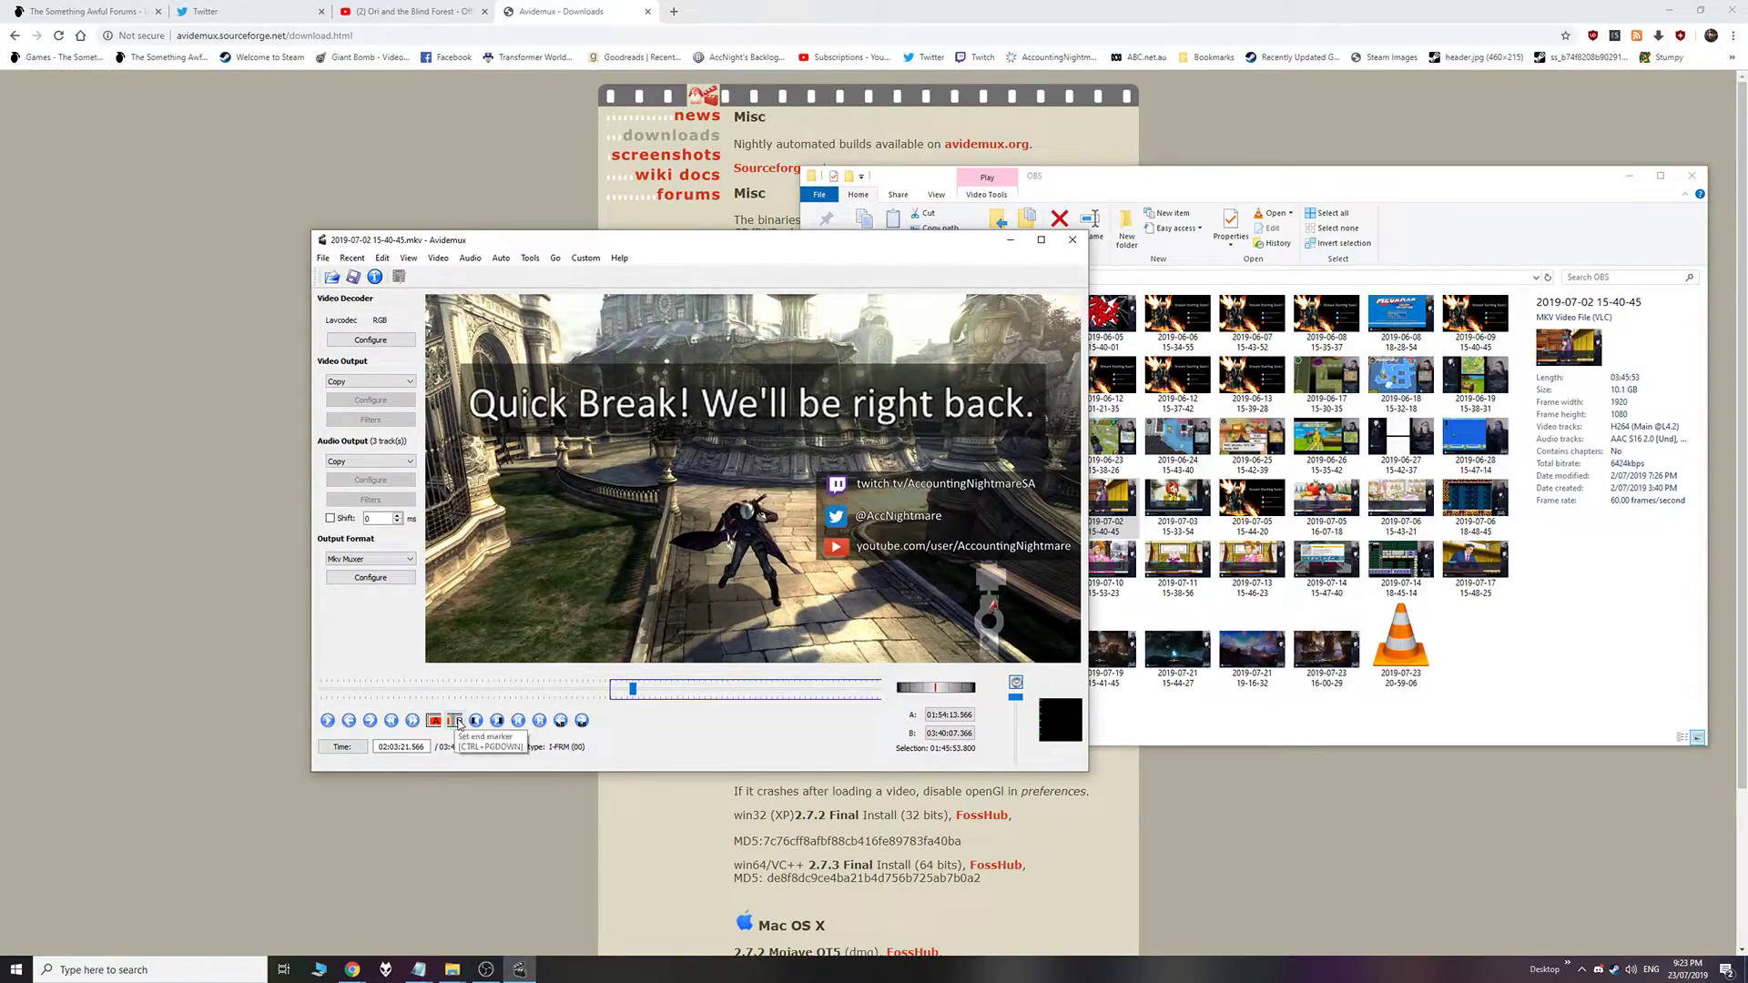
# Set marker B at the break's end, delete the section, and play across the cut
pyautogui.click(456, 721)
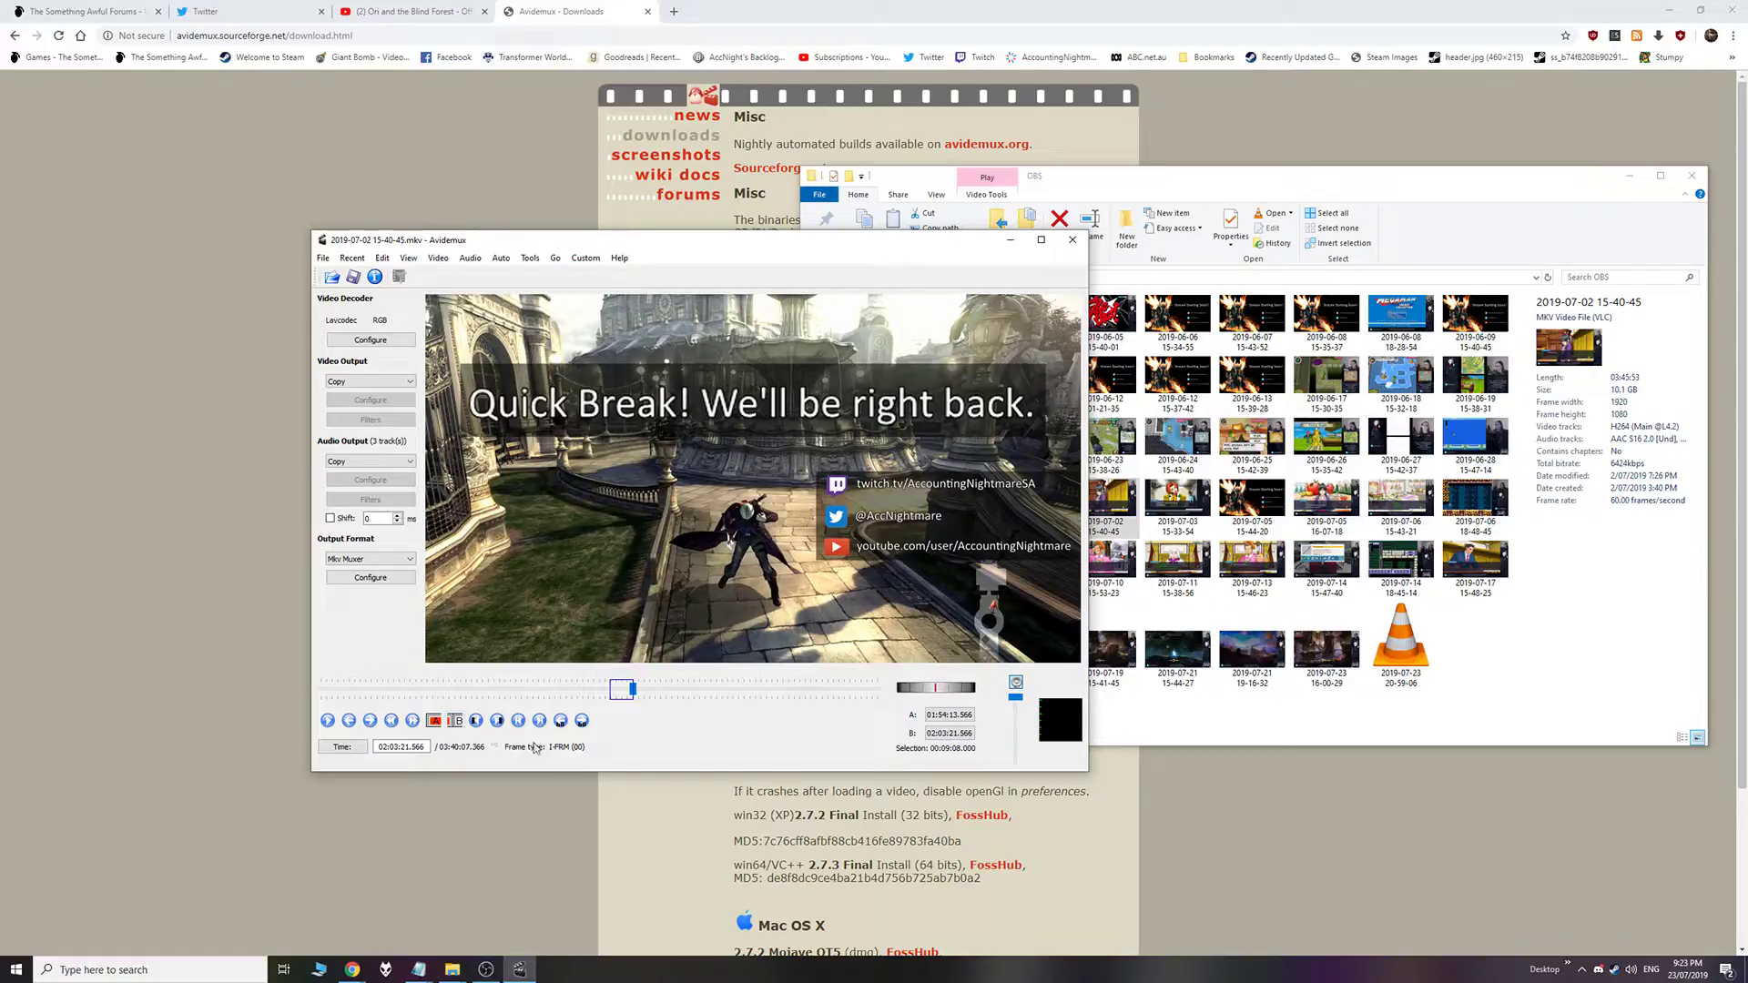
pyautogui.press('Delete')
pyautogui.click(390, 720)
pyautogui.click(390, 720)
pyautogui.click(327, 721)
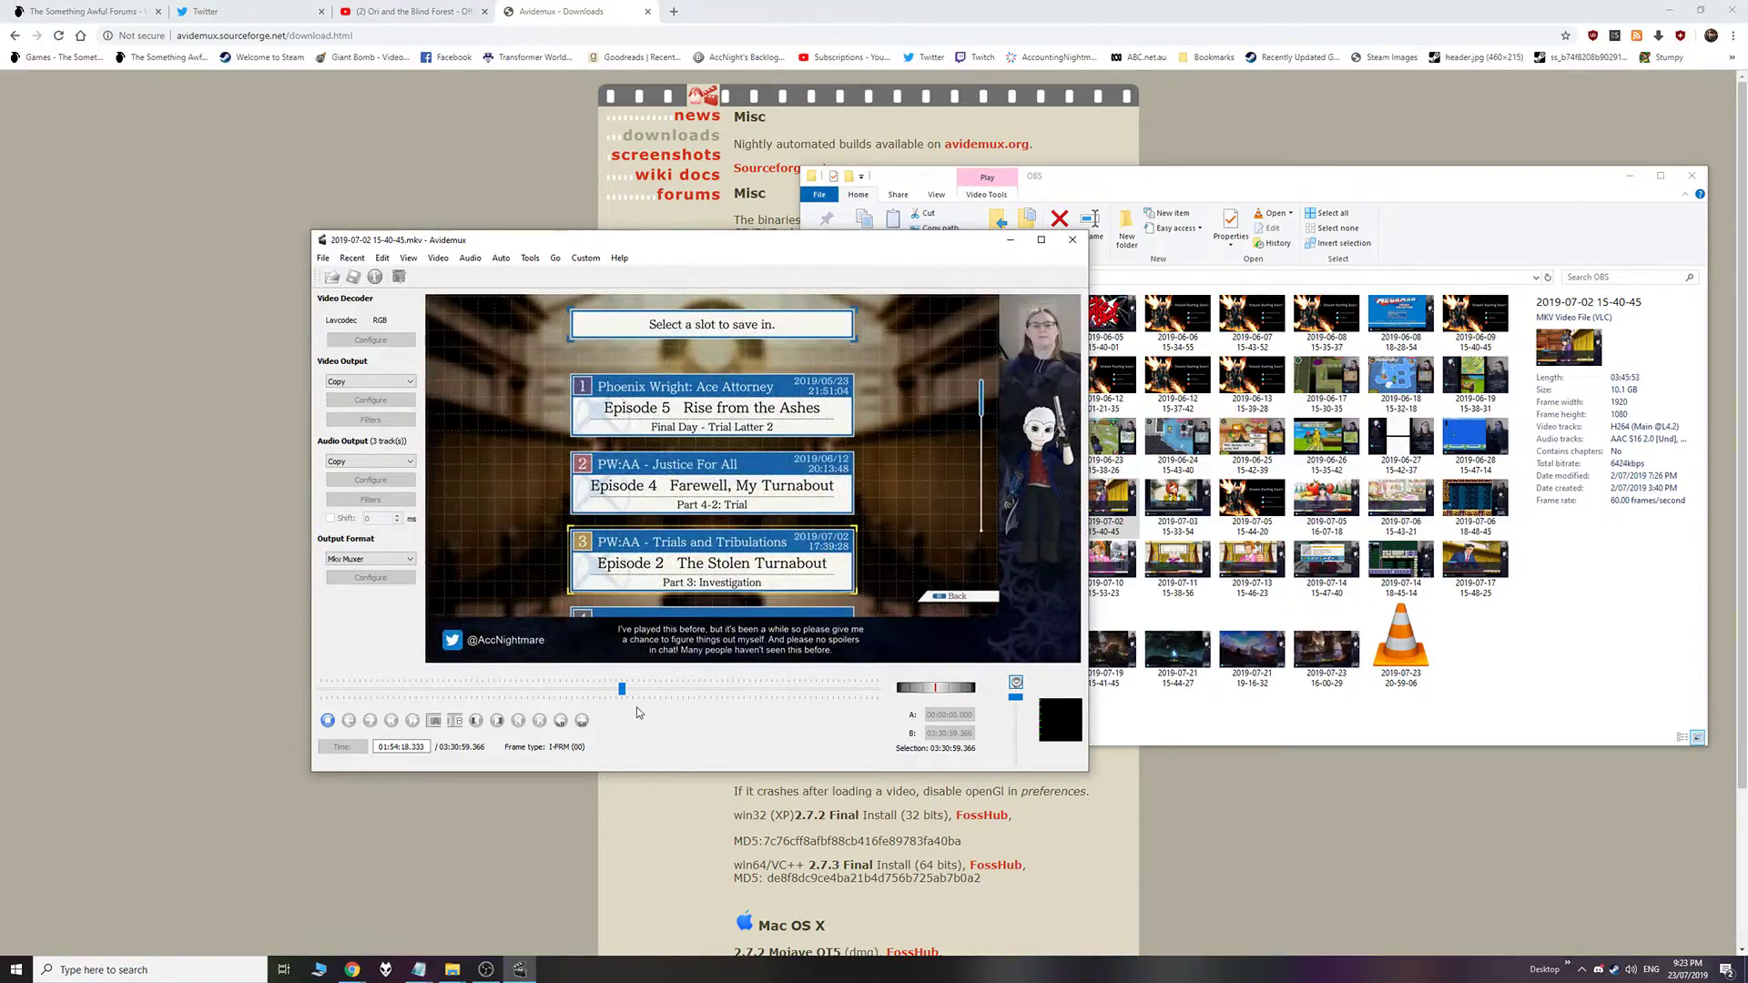
pyautogui.click(328, 720)
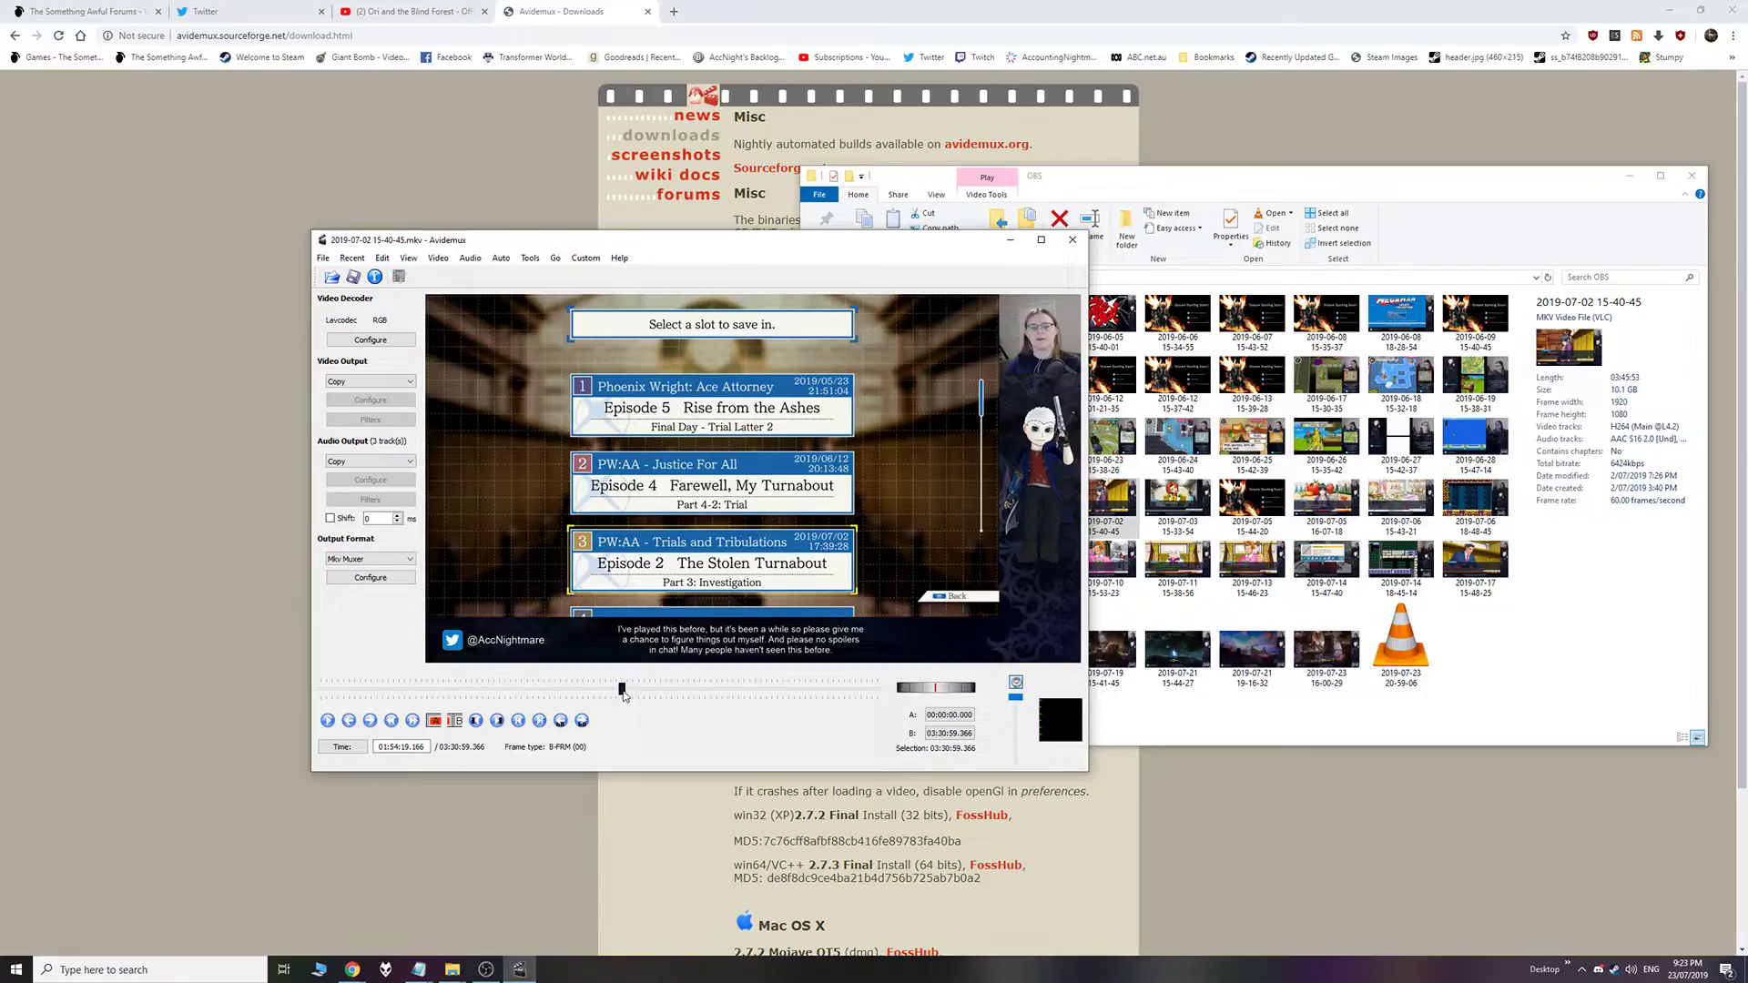
pyautogui.click(619, 692)
pyautogui.click(621, 696)
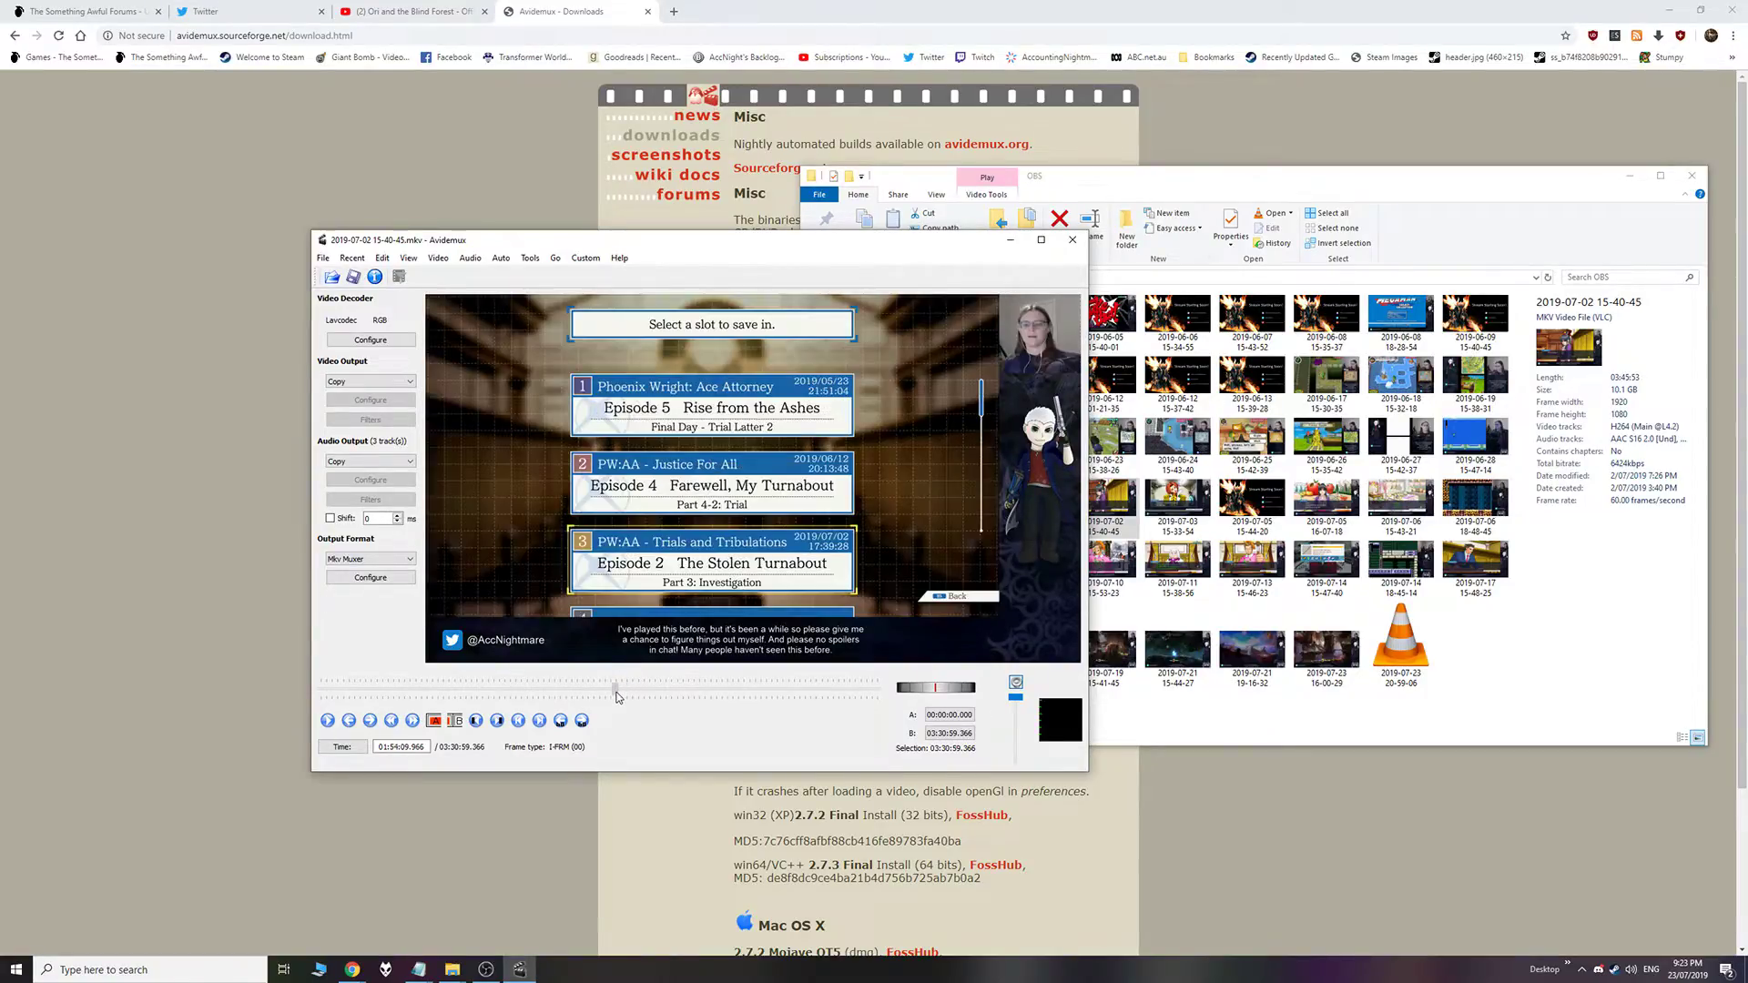
pyautogui.moveTo(616, 697); pyautogui.dragTo(634, 694)
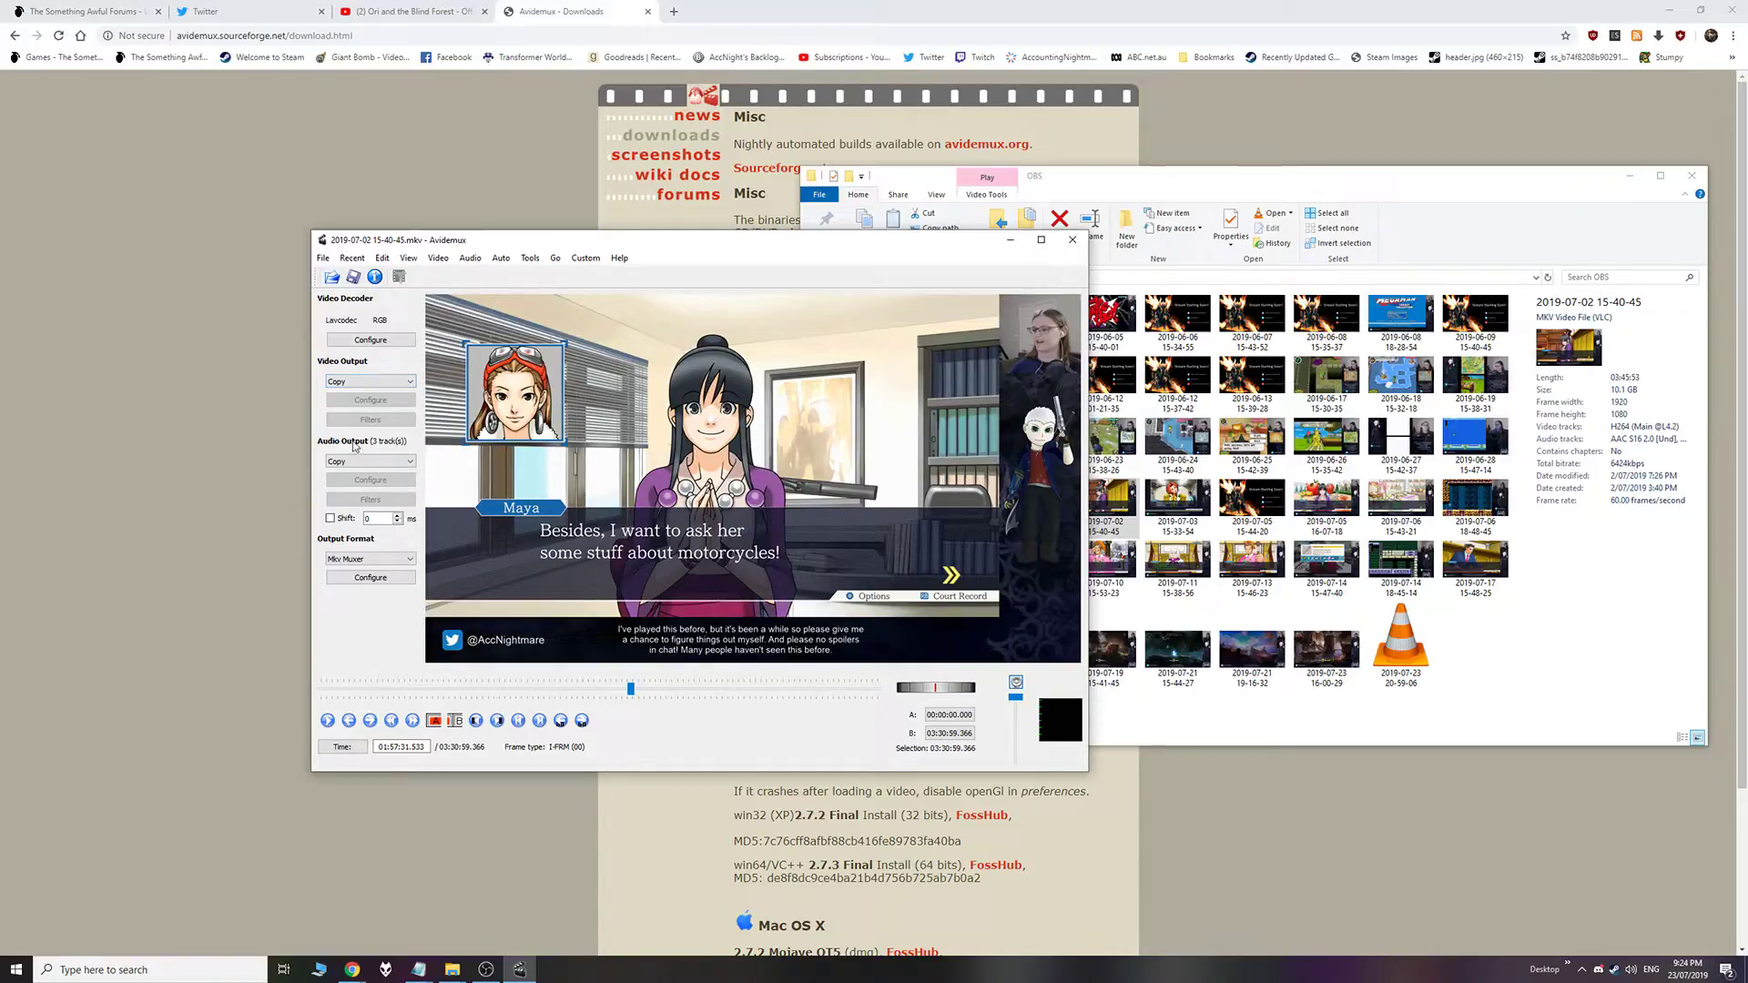
# Set the output format to MP4 Muxer and save the video as test.mp4
pyautogui.click(369, 559)
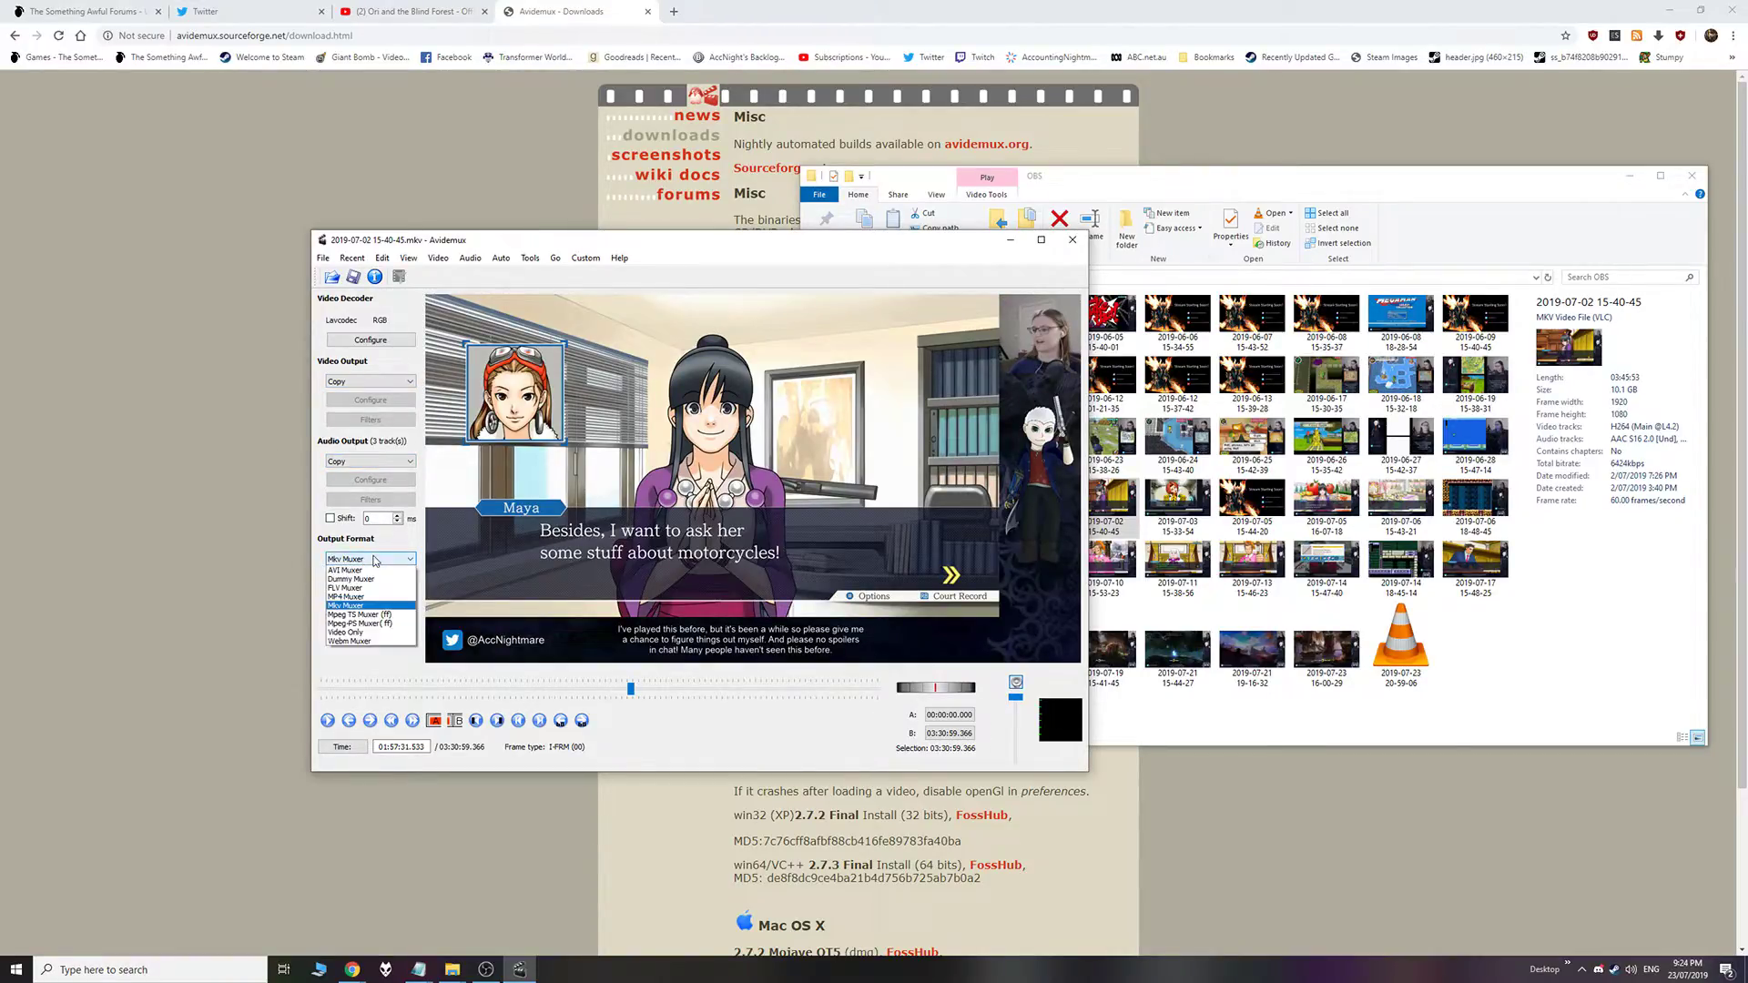
pyautogui.click(347, 598)
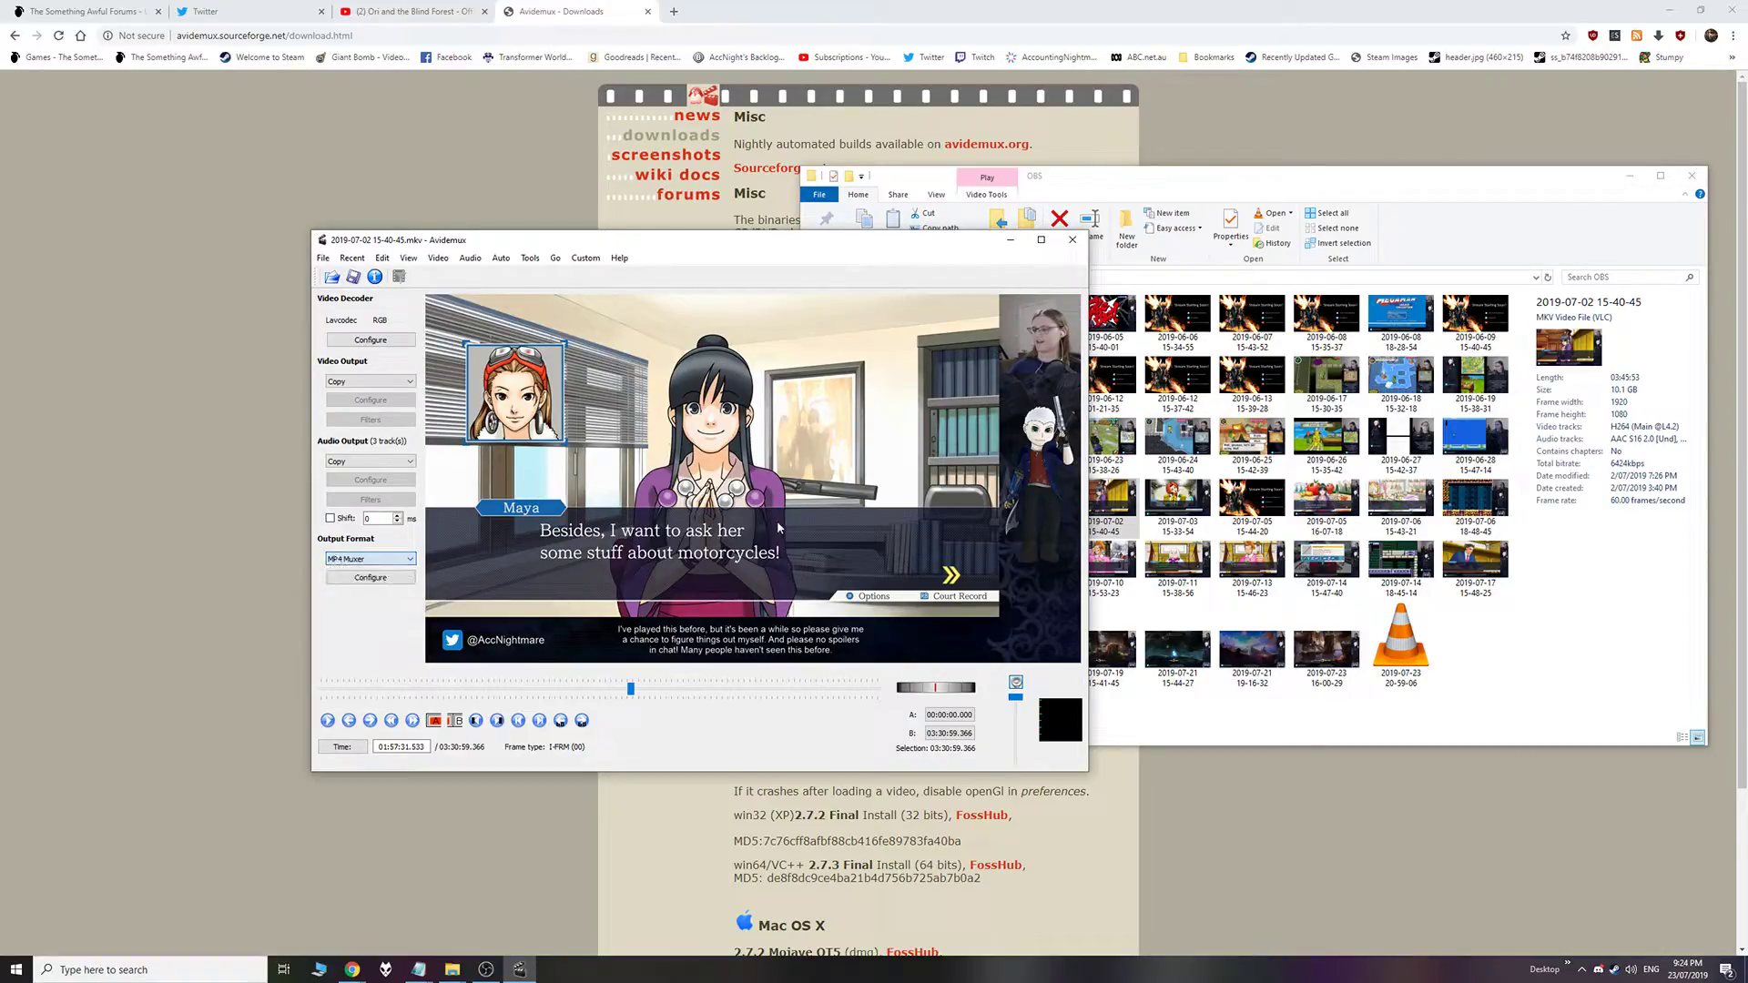
pyautogui.click(353, 278)
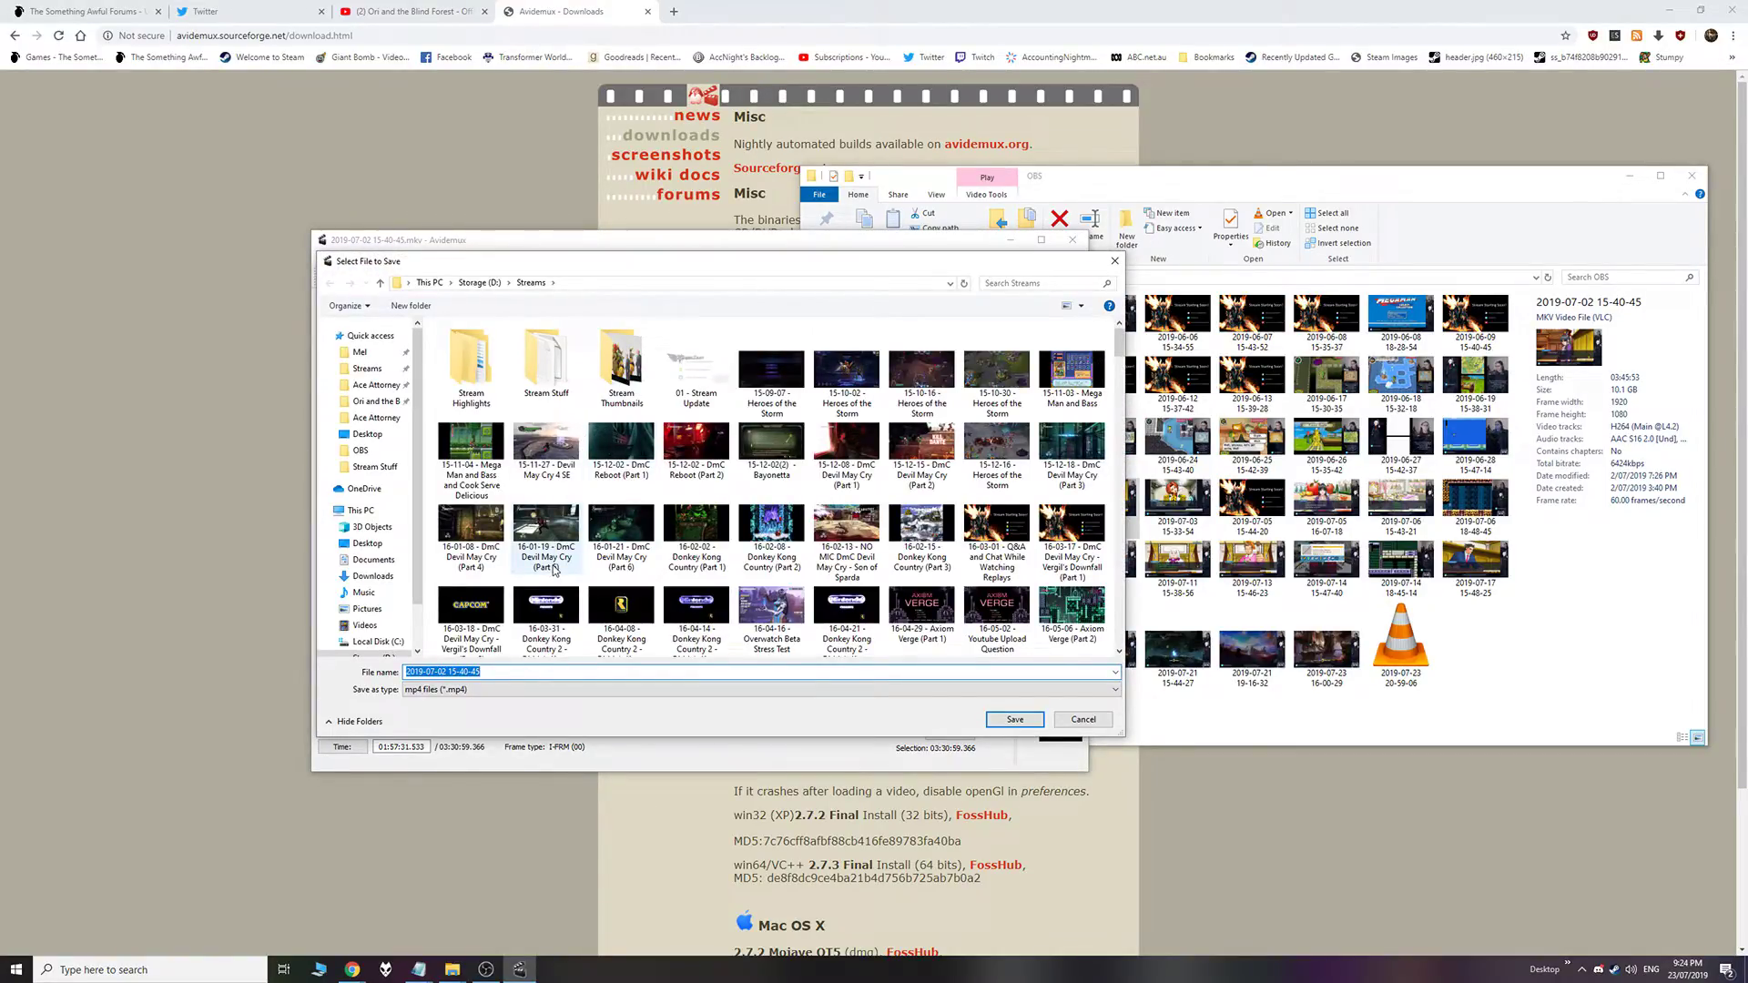
pyautogui.write('test')
pyautogui.press('Return')
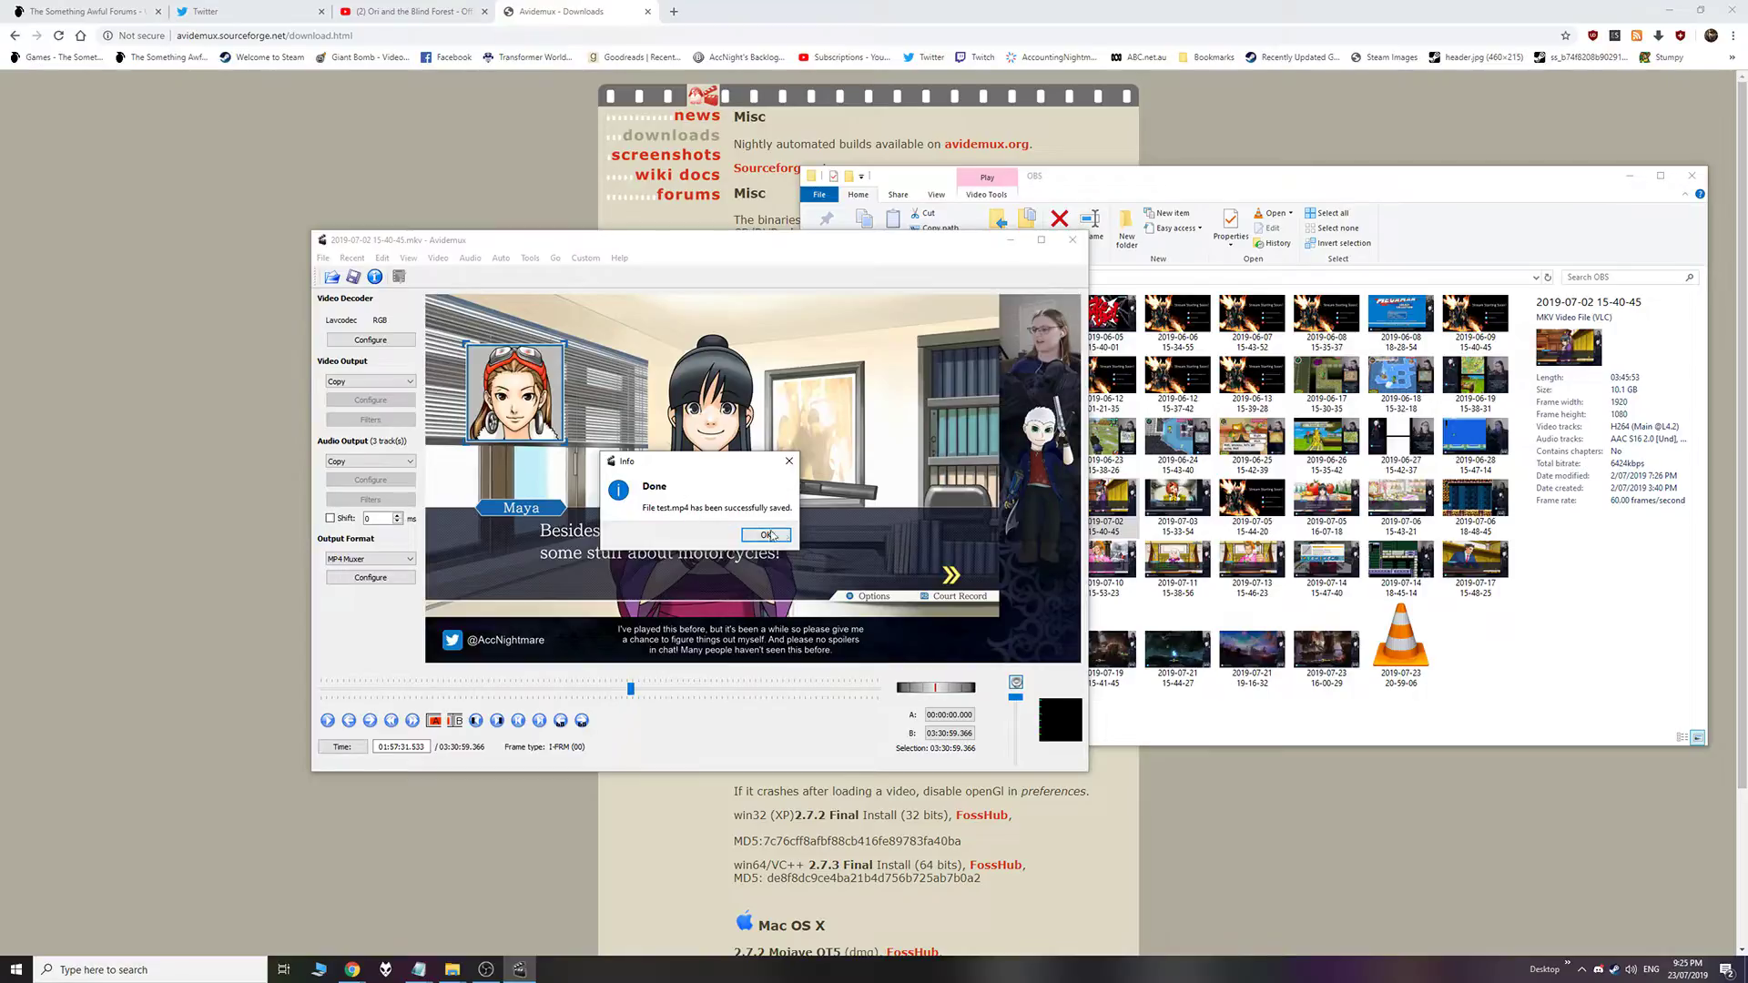
pyautogui.click(763, 535)
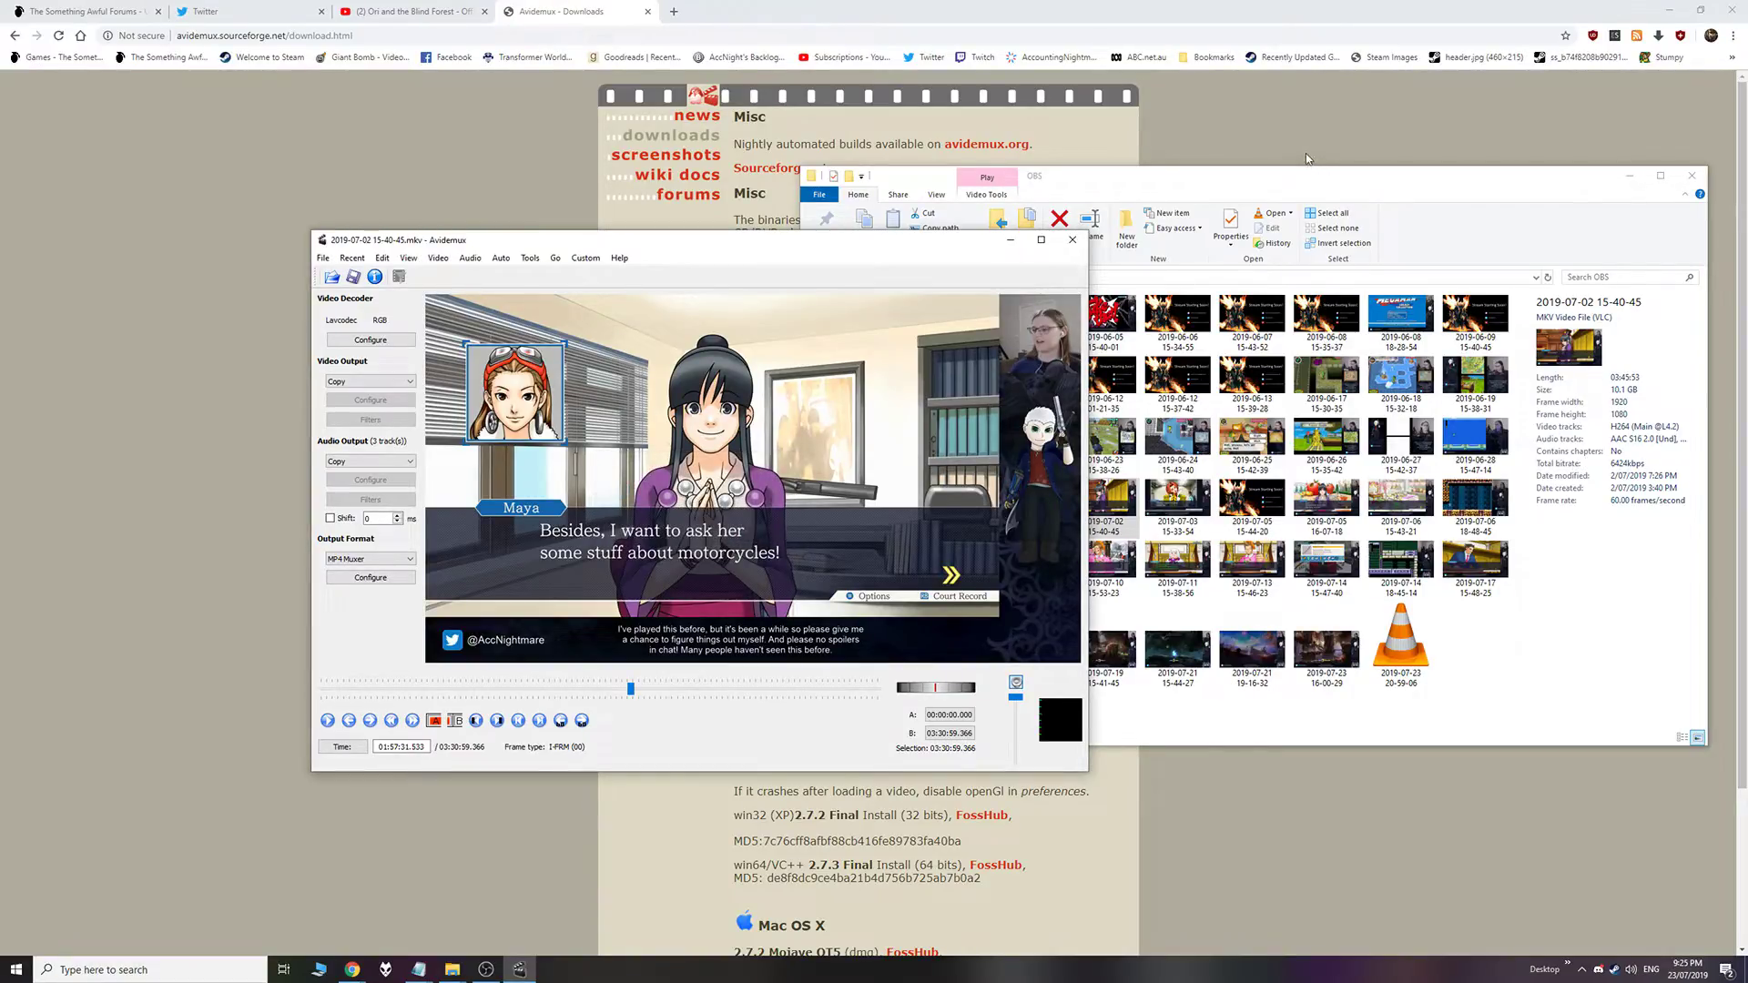
# Open test.mp4 from the Streams folder in a video player
pyautogui.click(1300, 177)
pyautogui.click(850, 341)
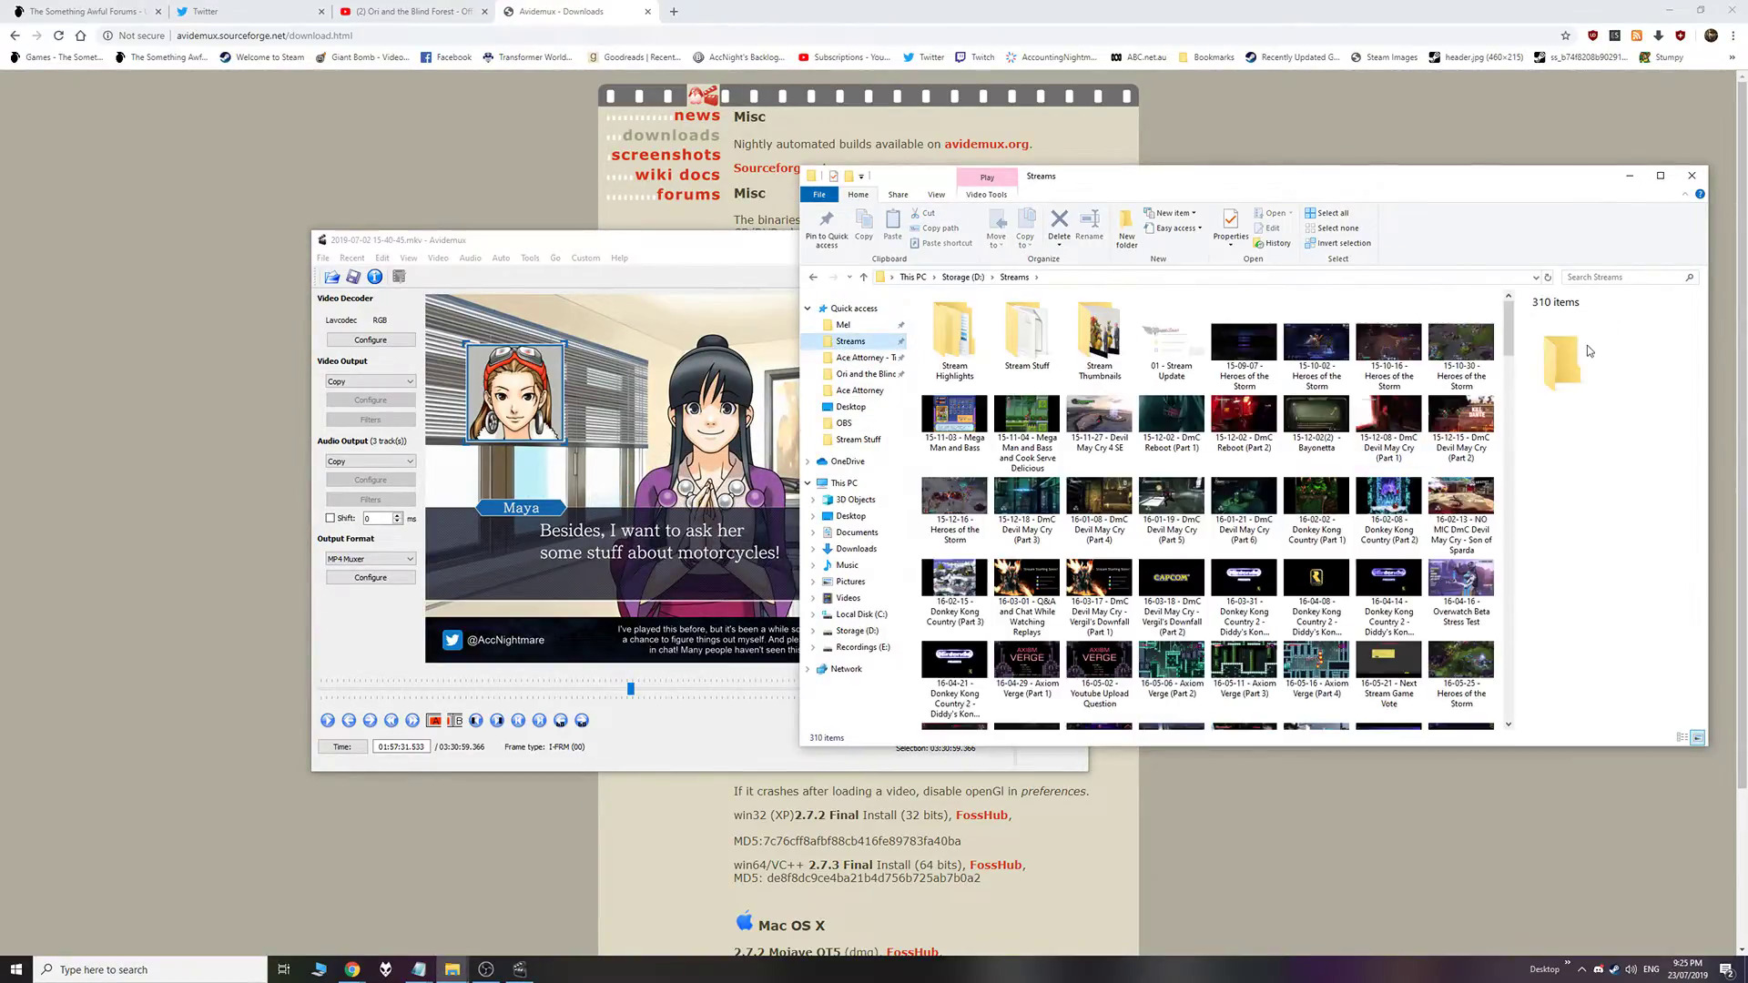
pyautogui.moveTo(1508, 323); pyautogui.dragTo(1509, 694)
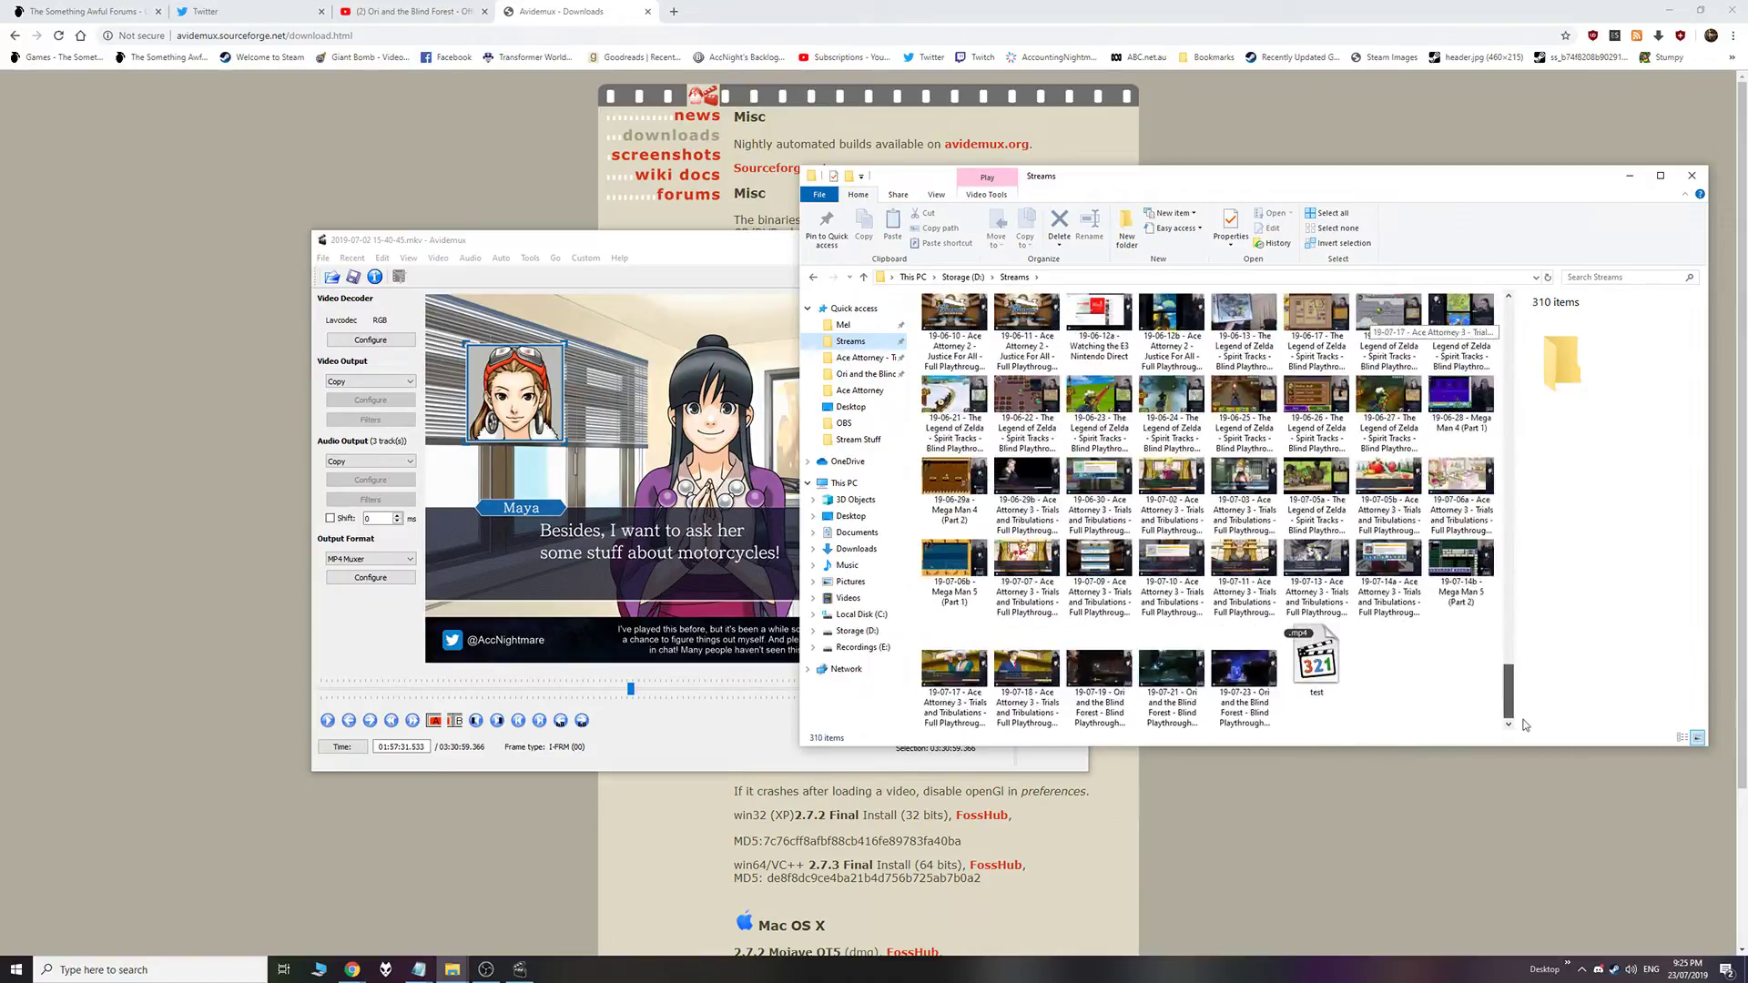
pyautogui.doubleClick(1343, 675)
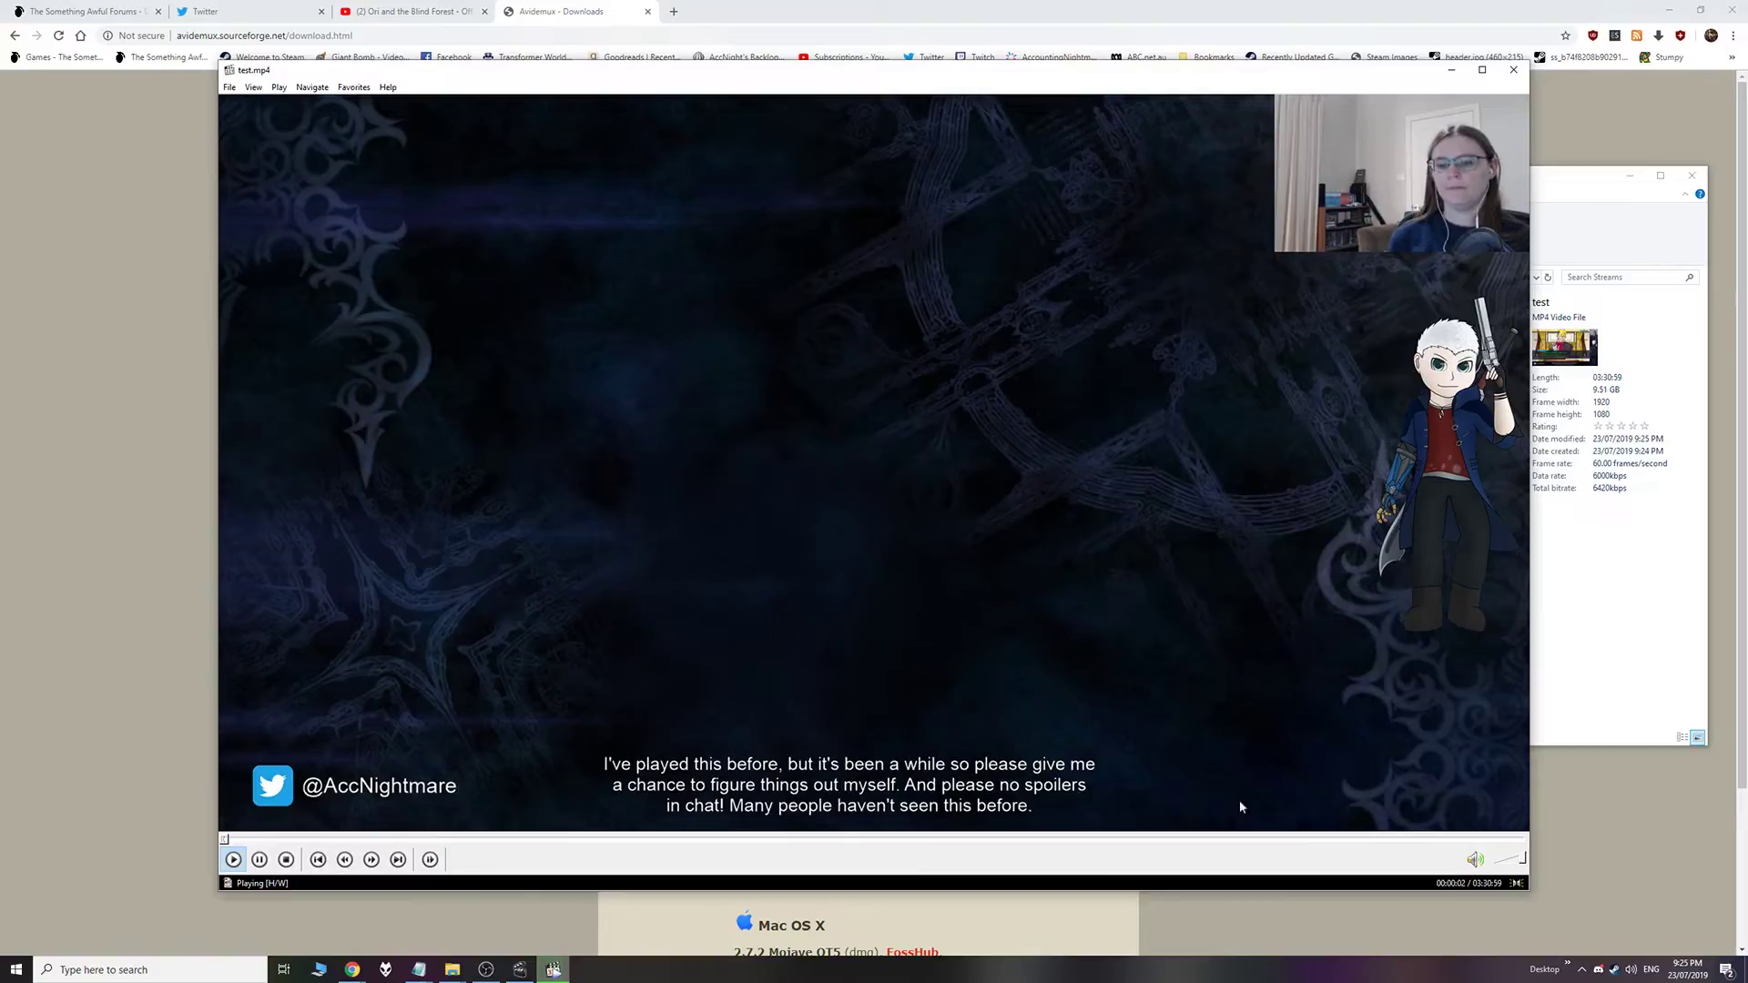
# Check test.mp4 across the 01:54 cut, pause at 01:54:19, and return to Avidemux
pyautogui.click(260, 859)
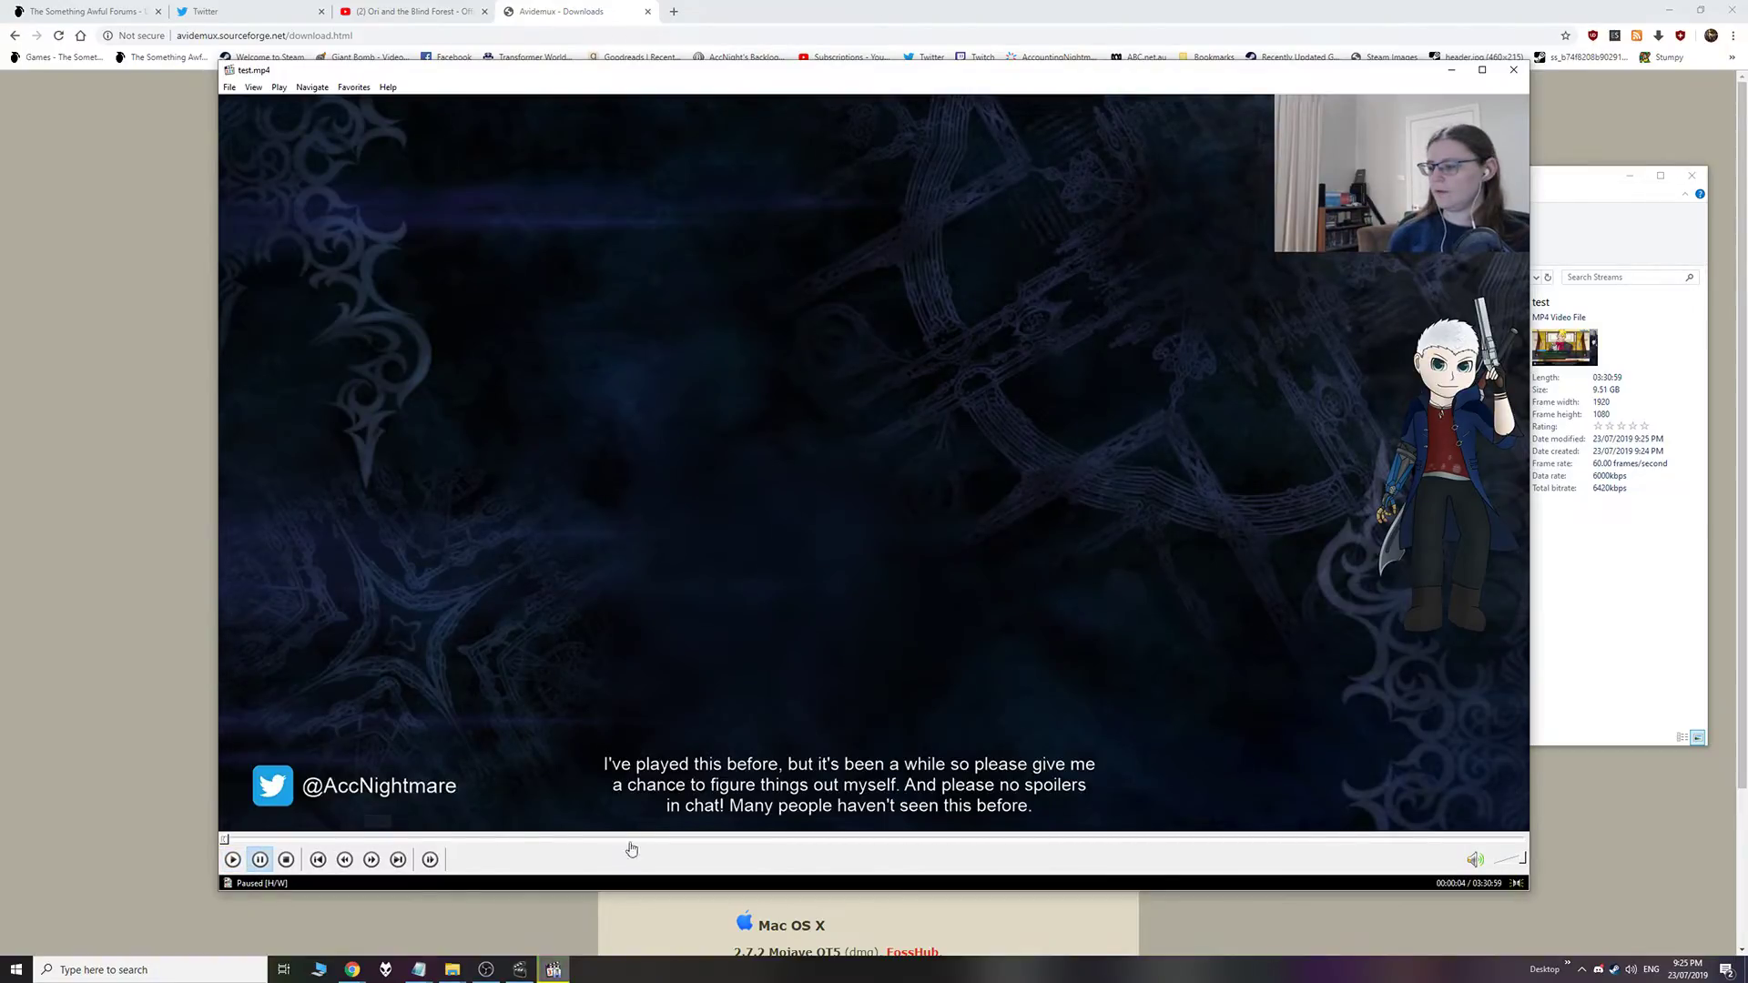
pyautogui.moveTo(646, 839); pyautogui.dragTo(929, 839)
pyautogui.click(831, 549)
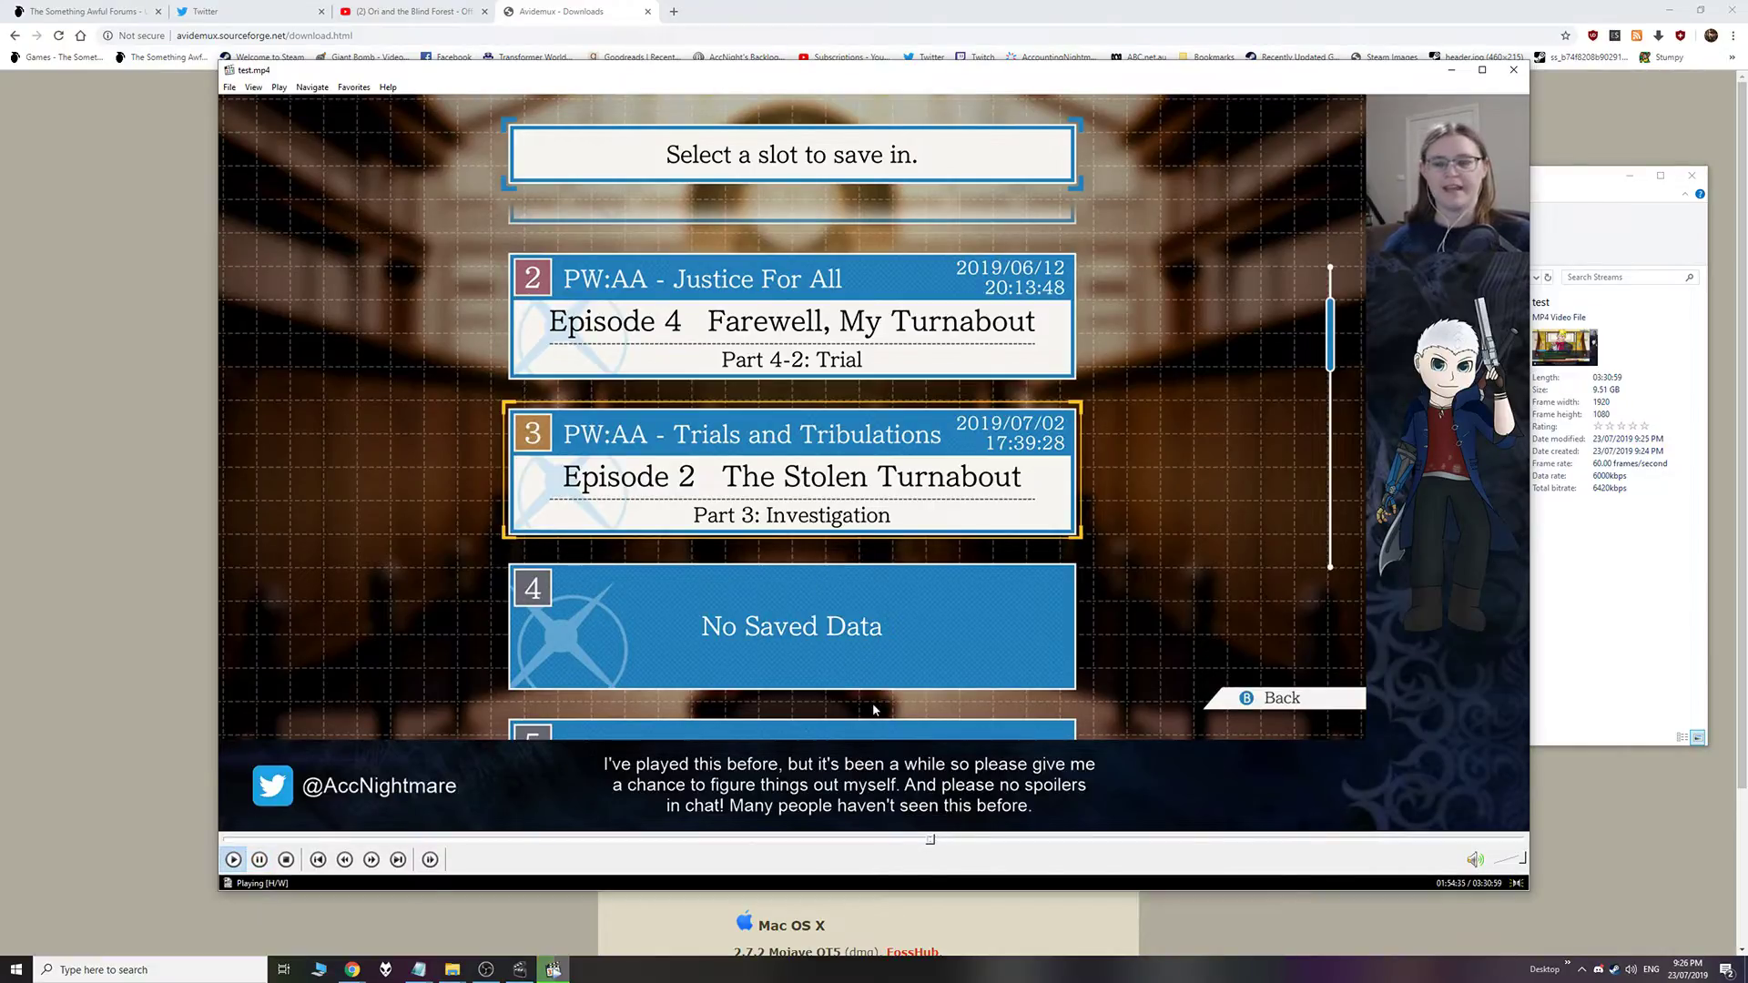
pyautogui.click(929, 840)
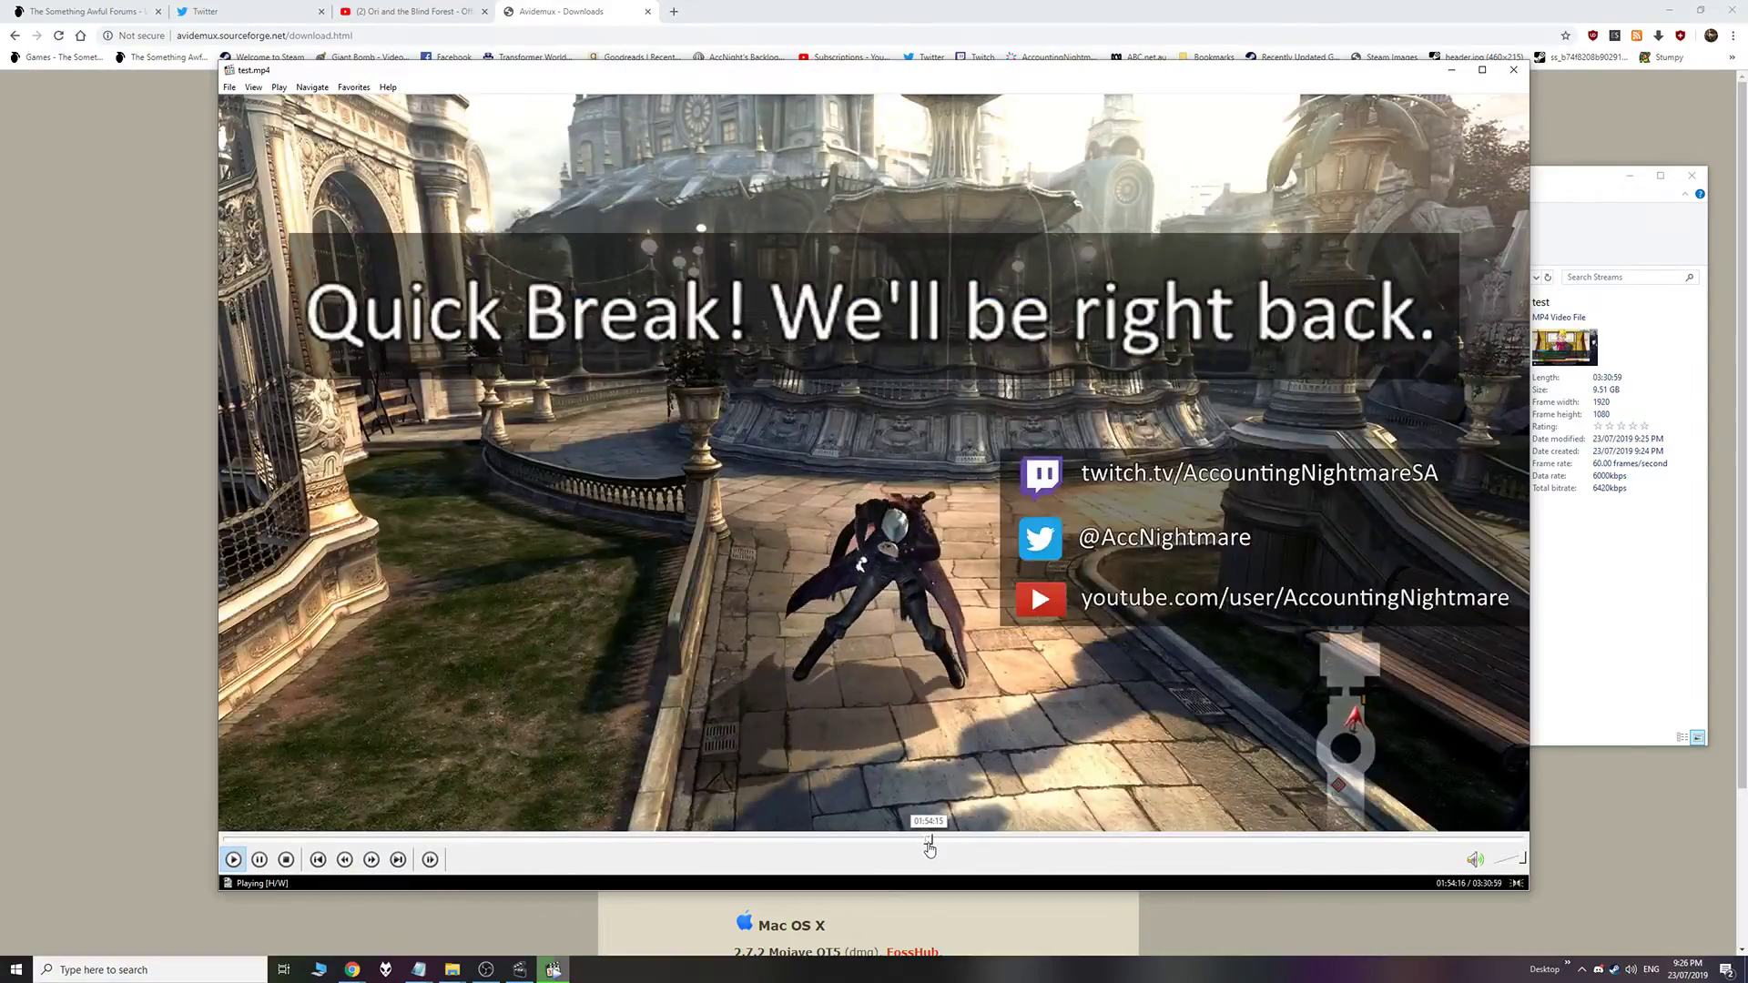
pyautogui.click(927, 840)
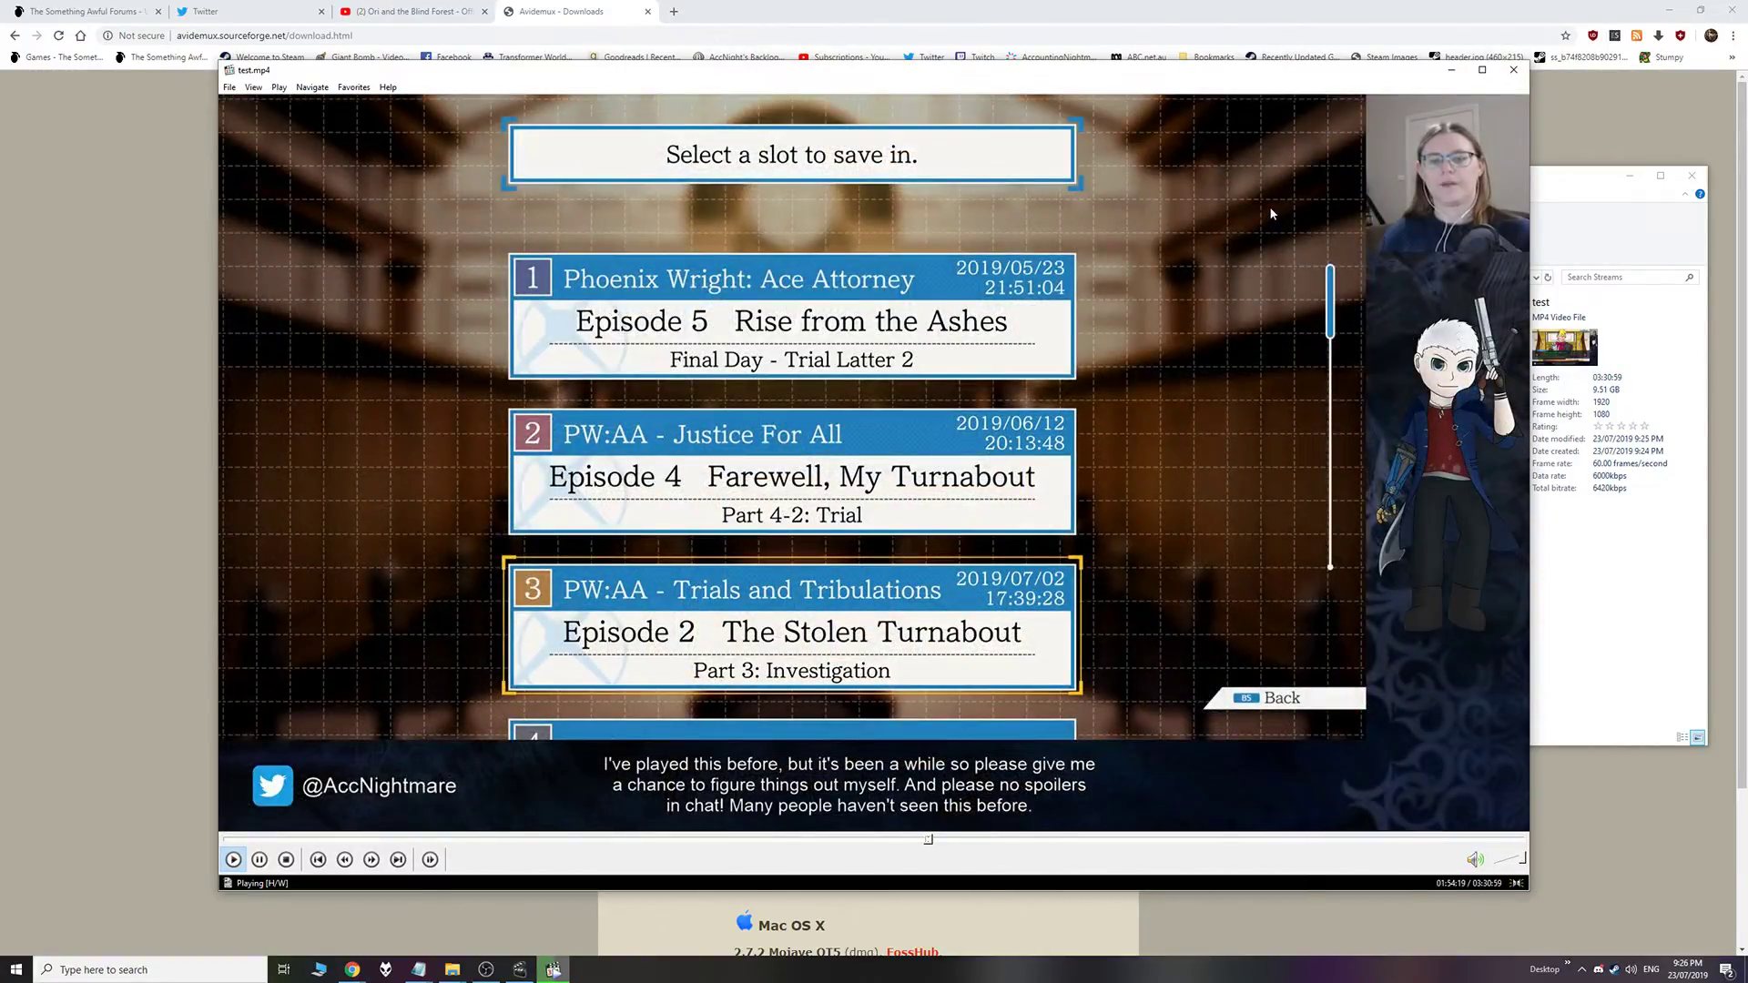
pyautogui.press('space')
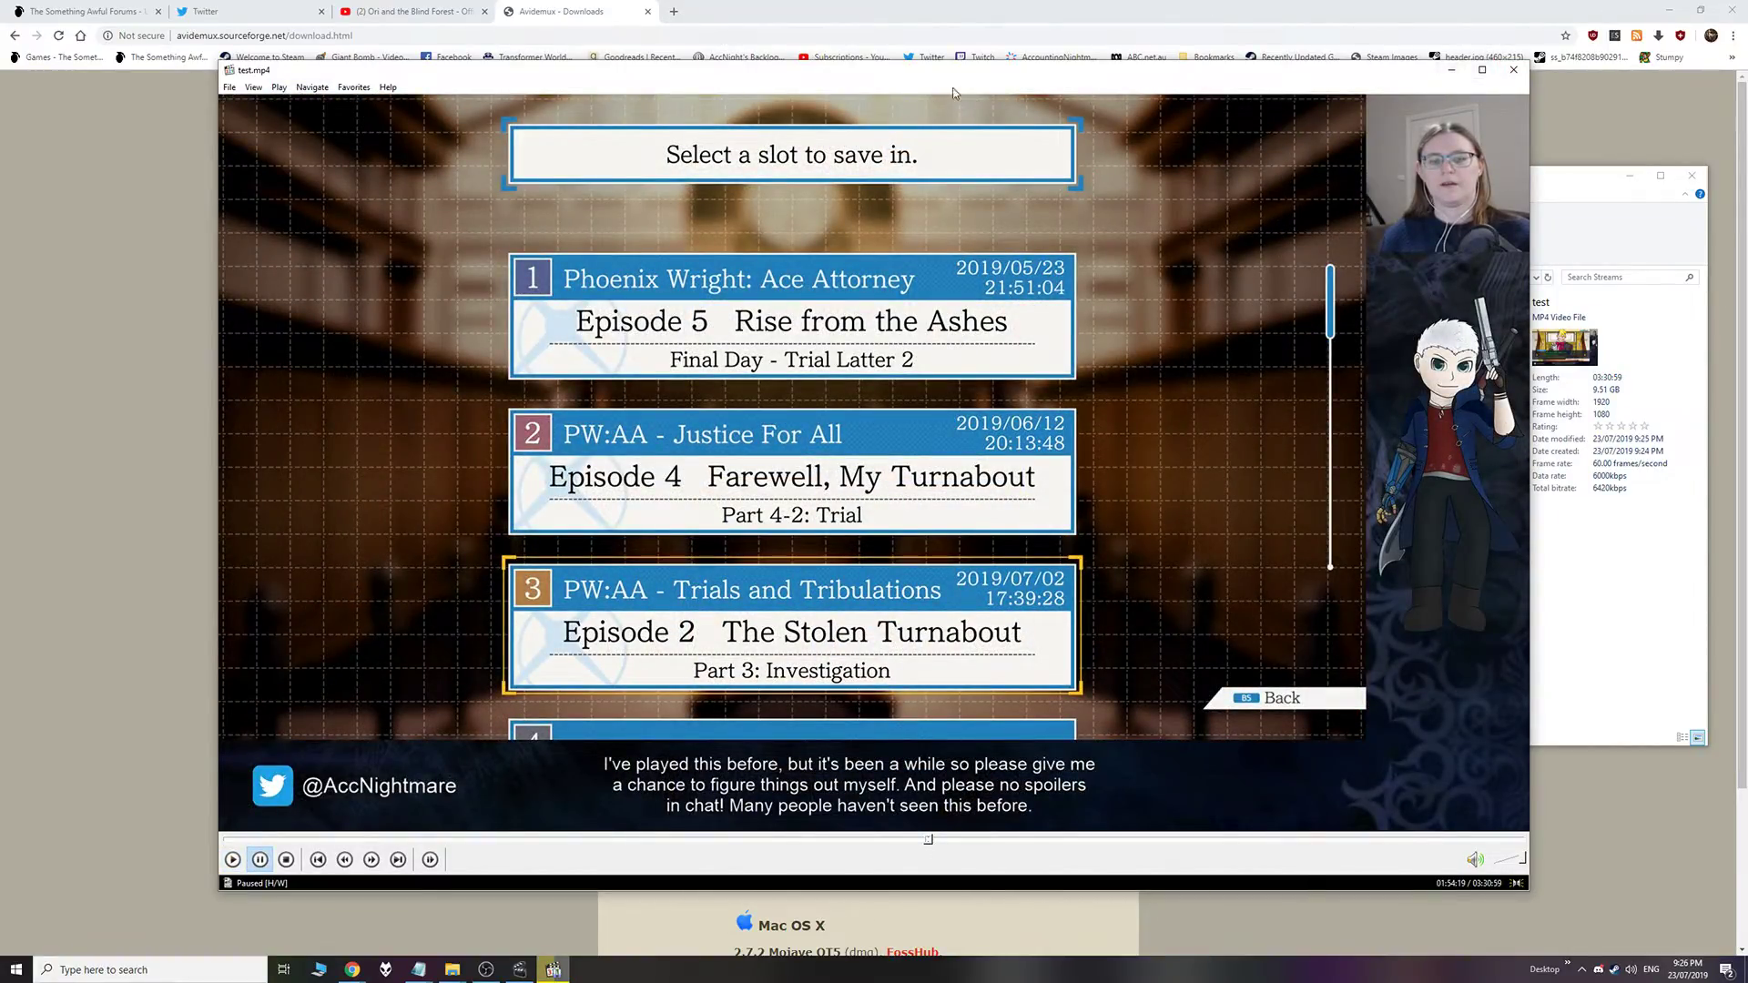
pyautogui.moveTo(947, 71)
pyautogui.mouseDown()
pyautogui.moveTo(1130, 79)
pyautogui.moveTo(823, 129)
pyautogui.moveTo(951, 75)
pyautogui.mouseUp()
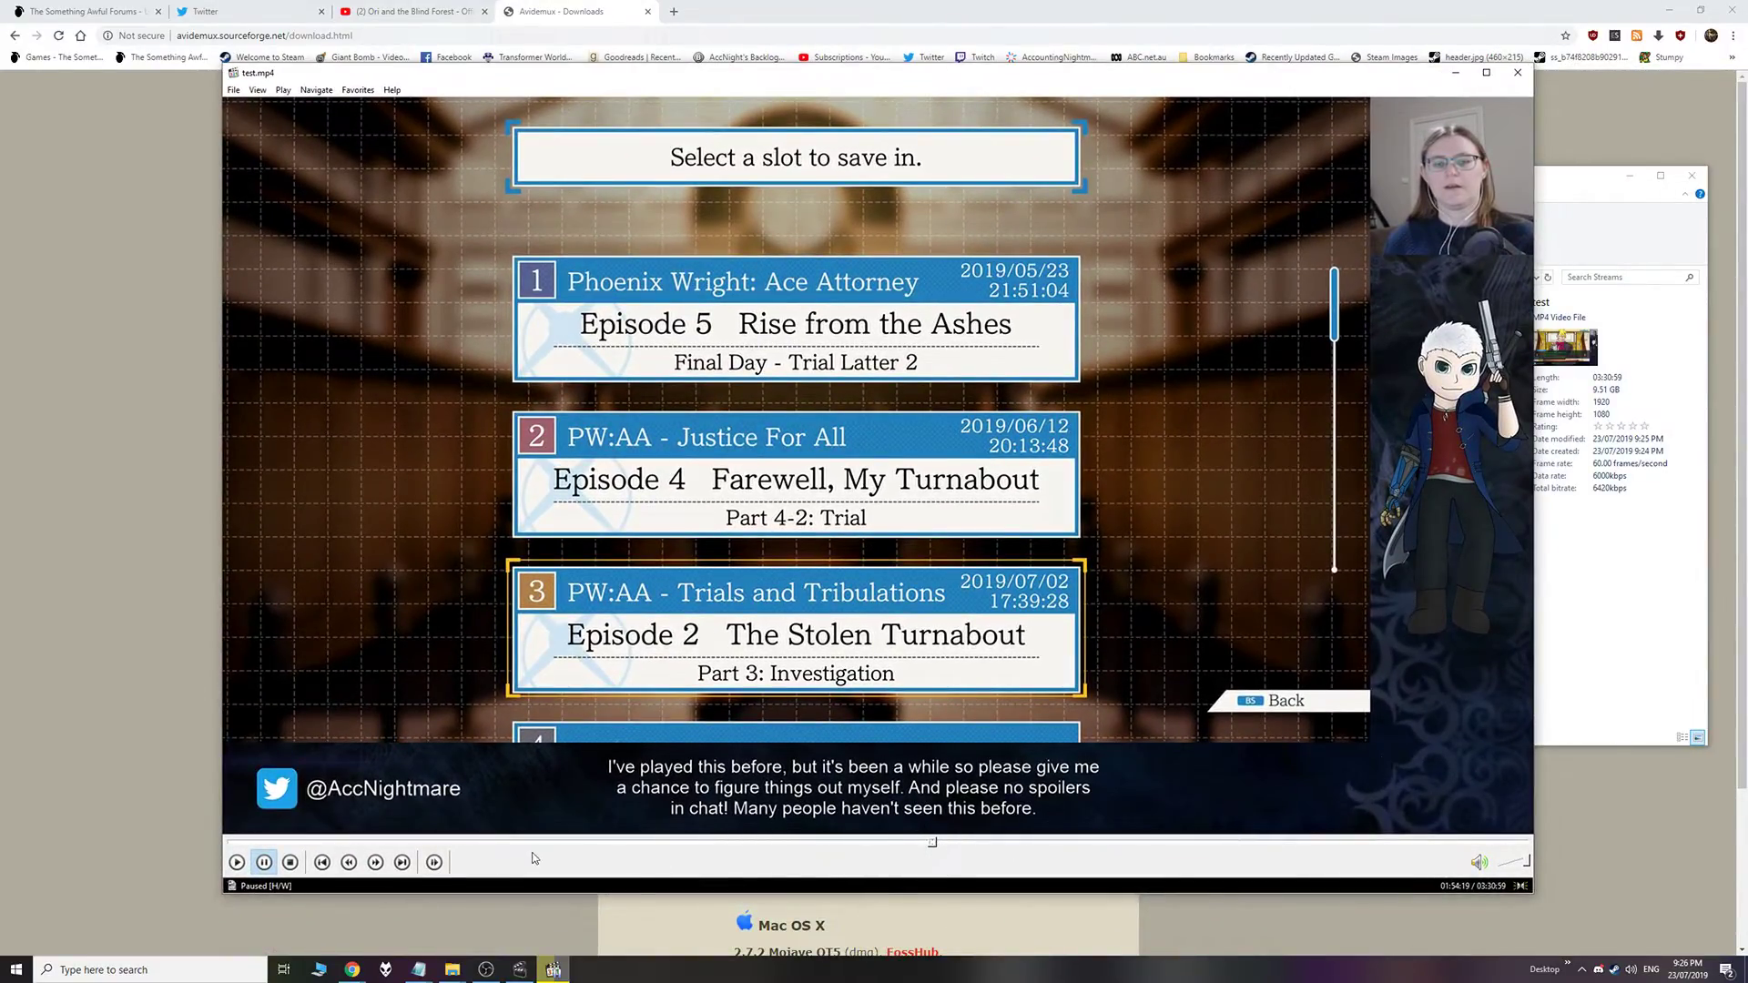
pyautogui.click(520, 969)
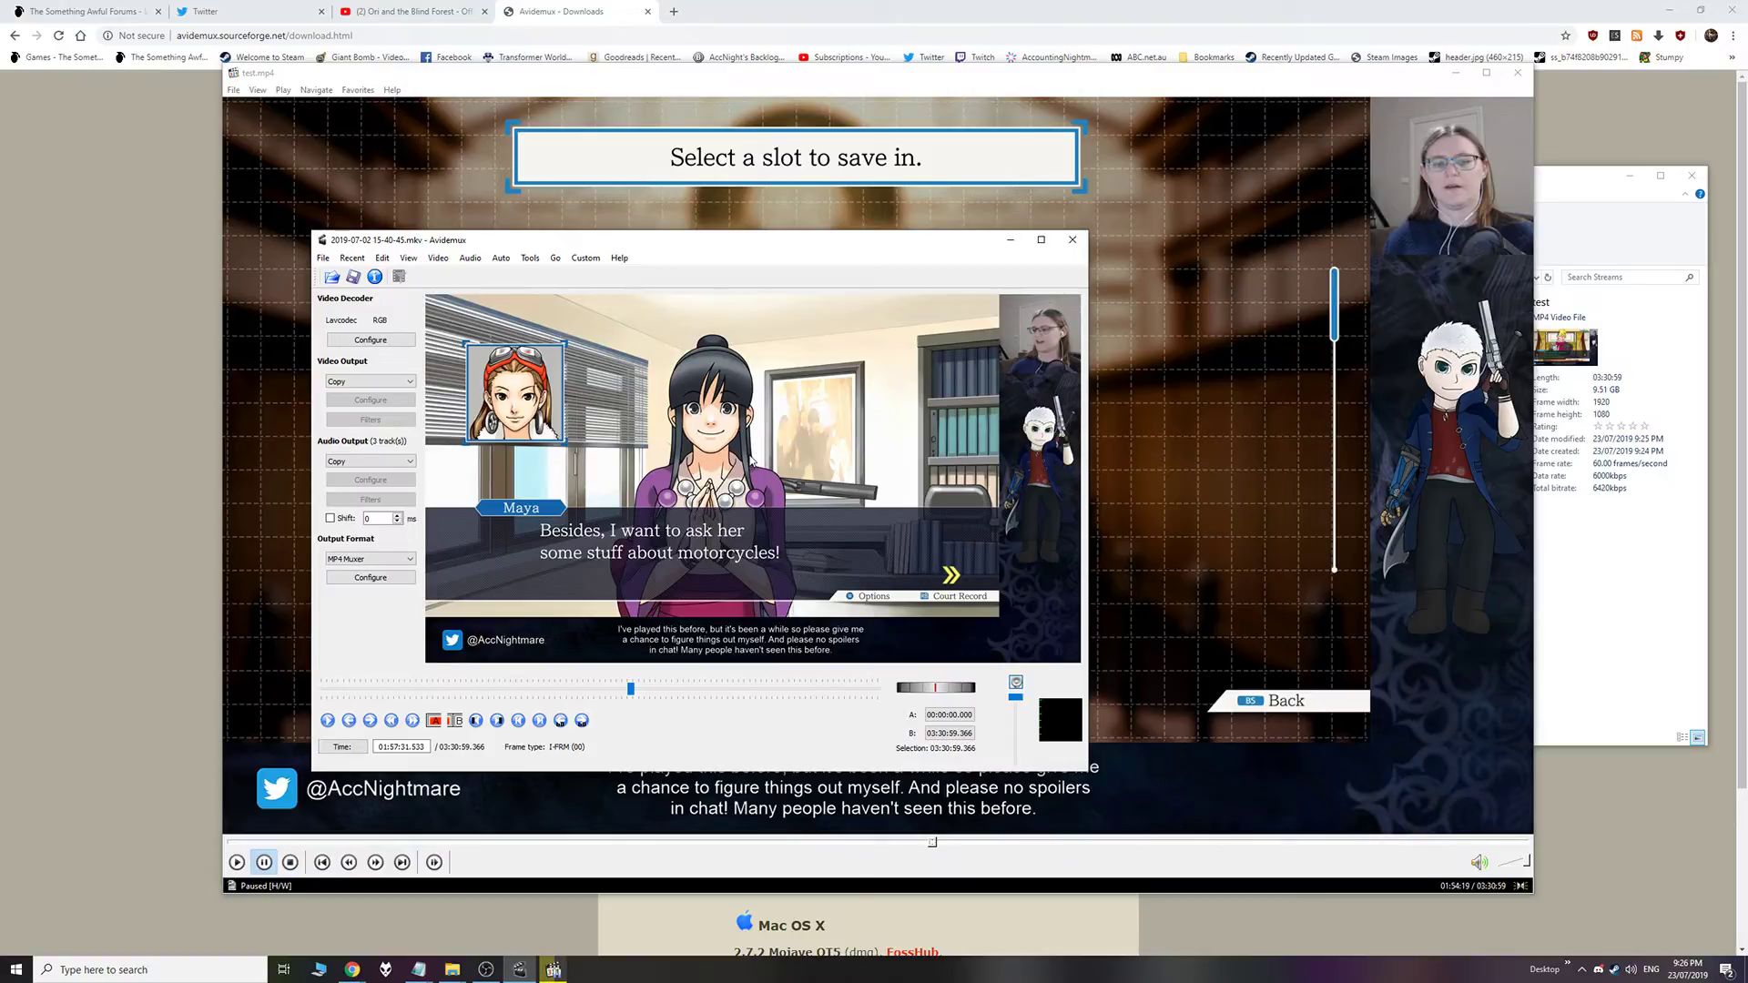
pyautogui.moveTo(738, 242); pyautogui.dragTo(862, 243)
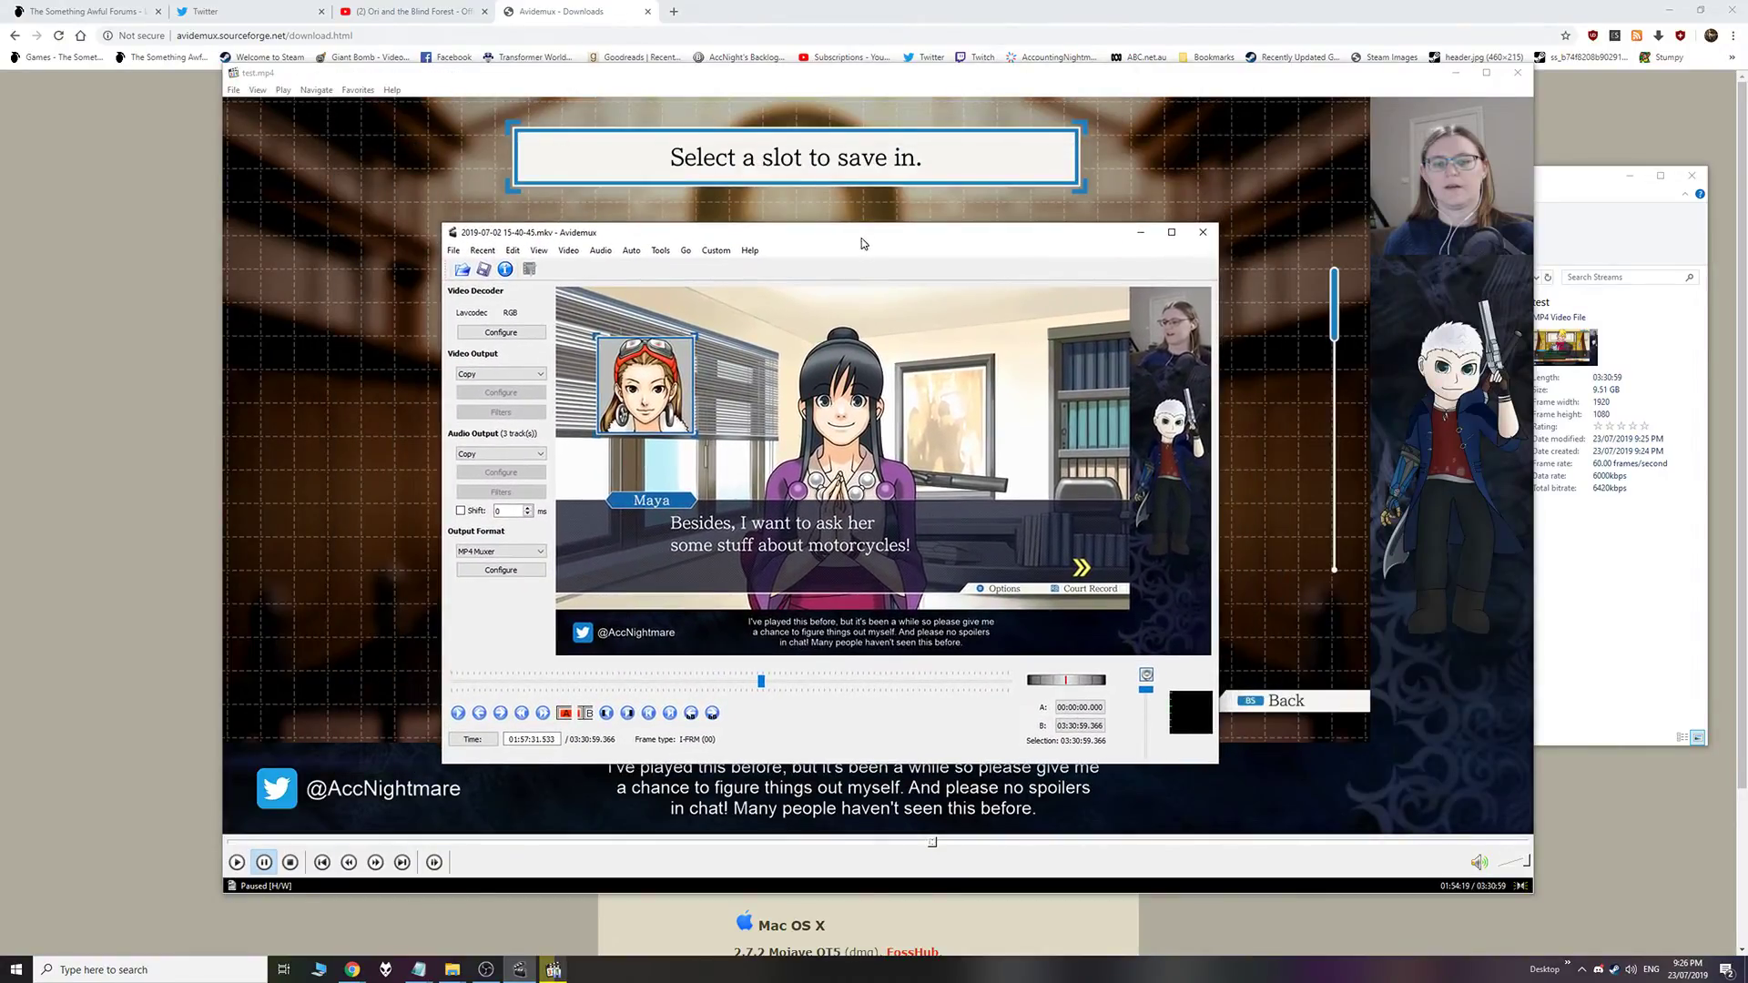
pyautogui.click(569, 252)
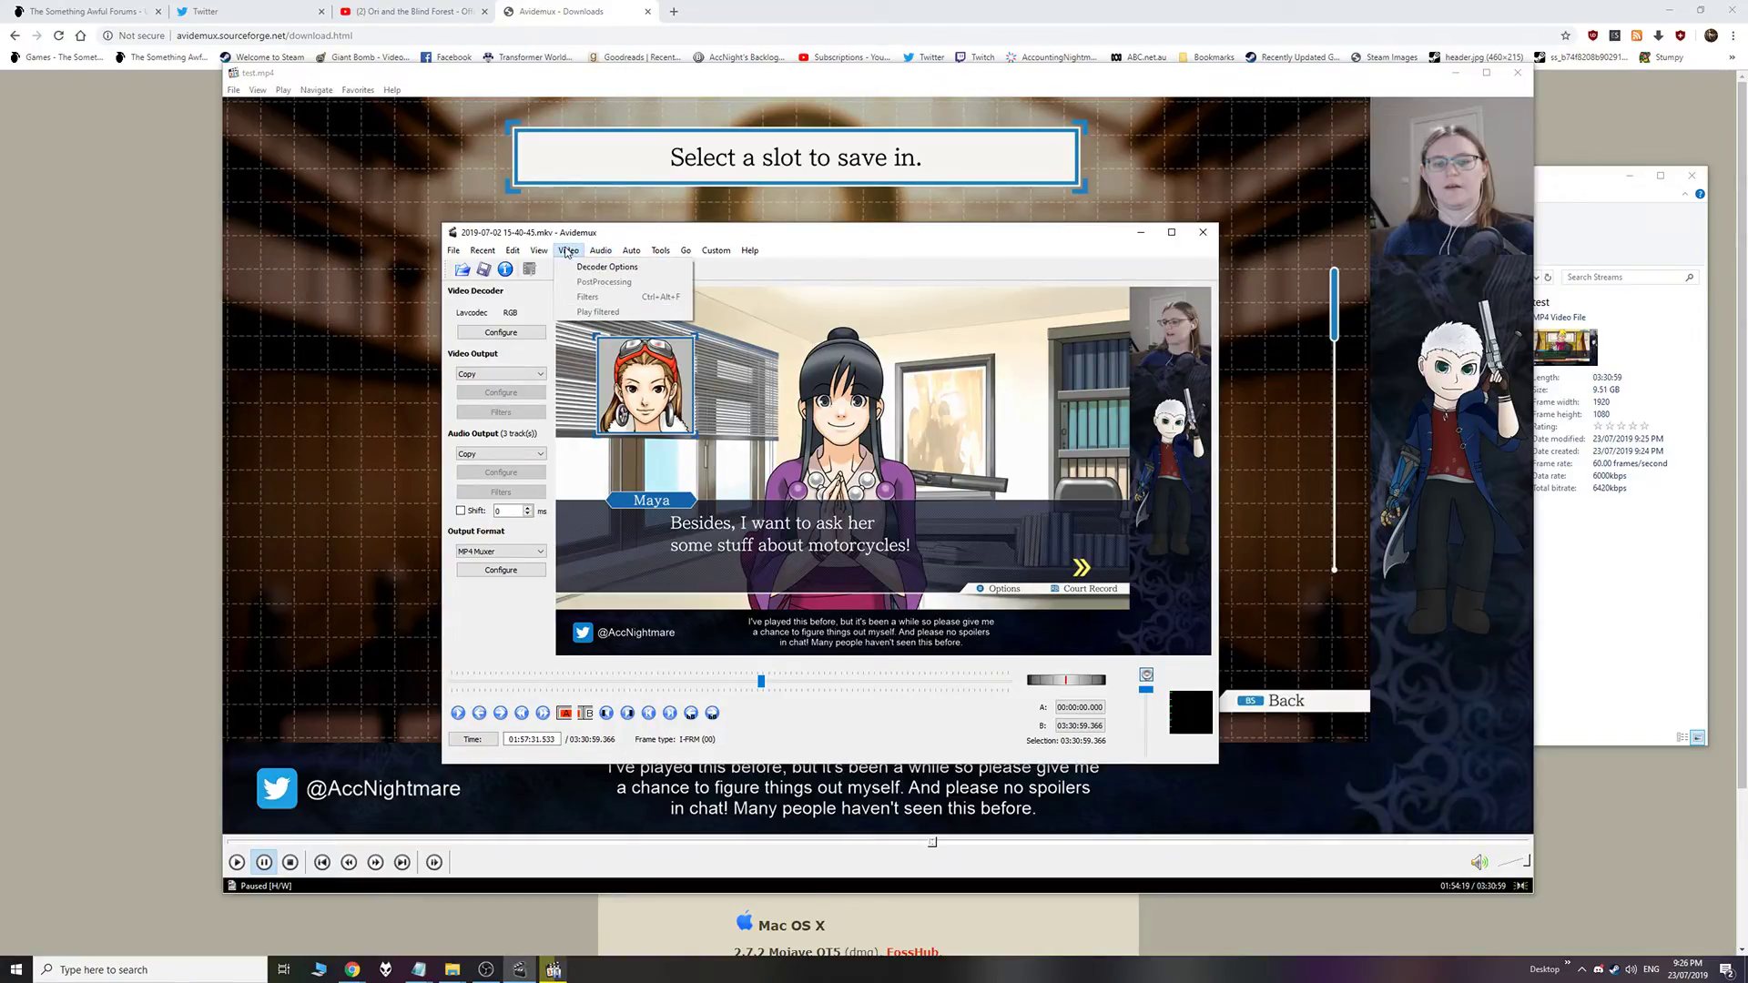
pyautogui.click(566, 251)
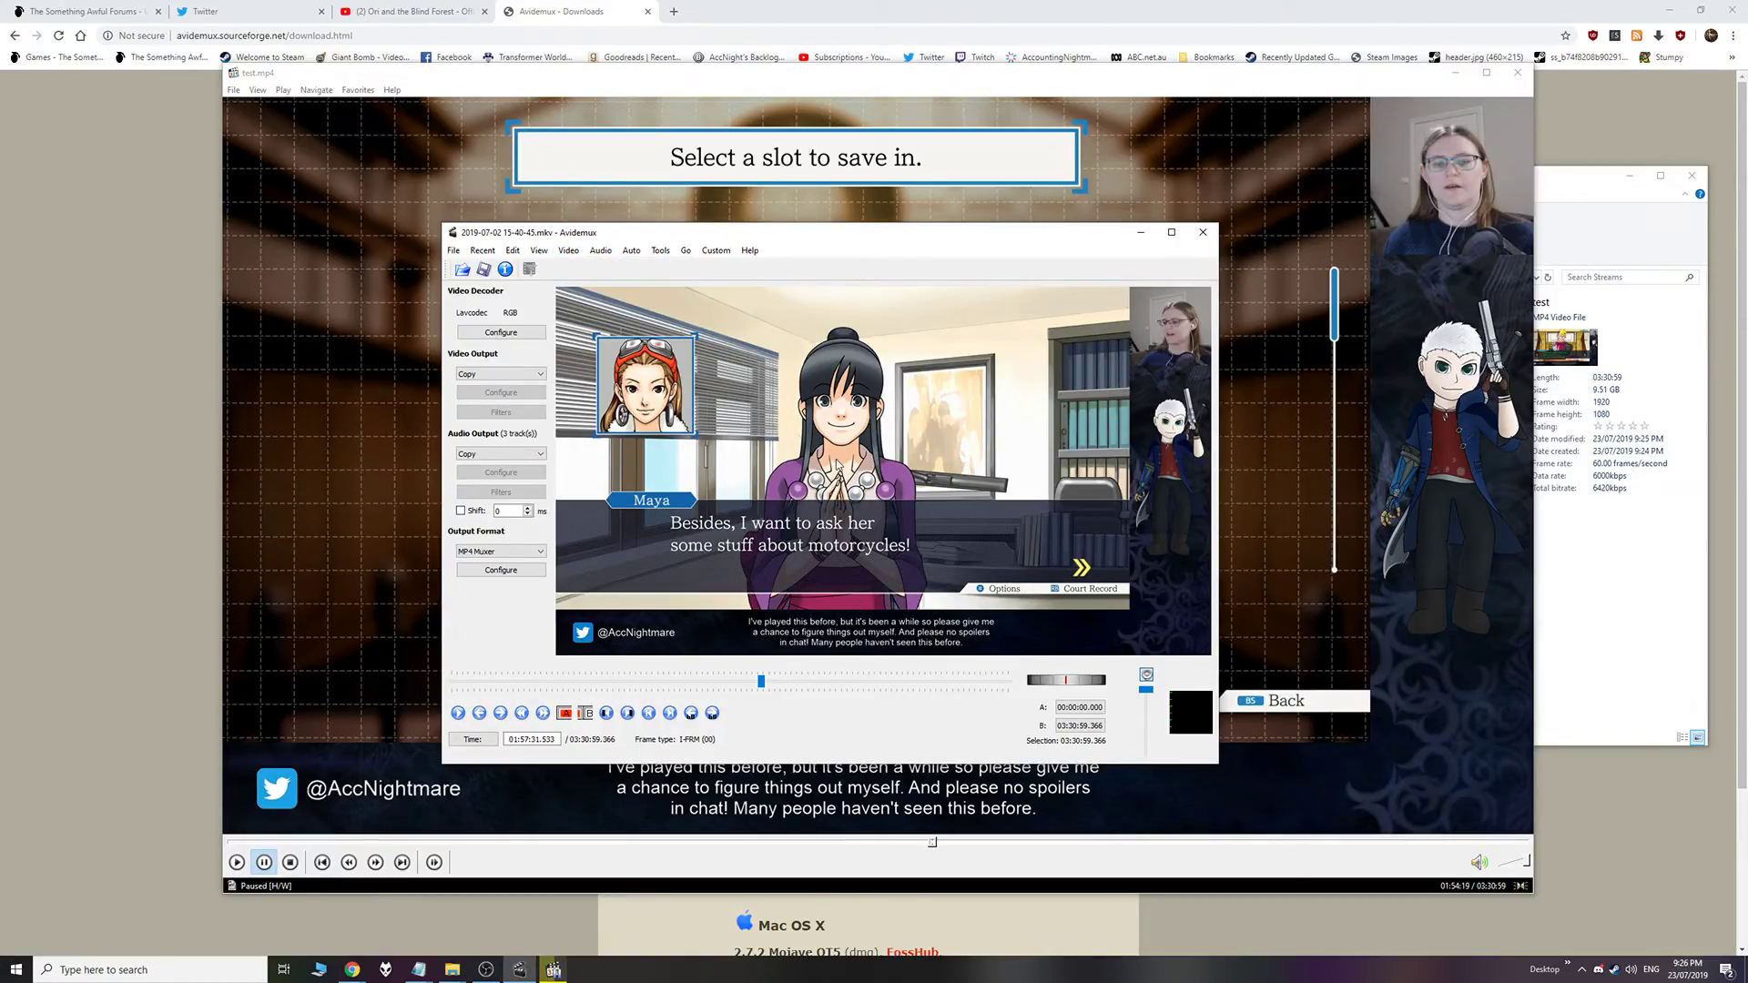